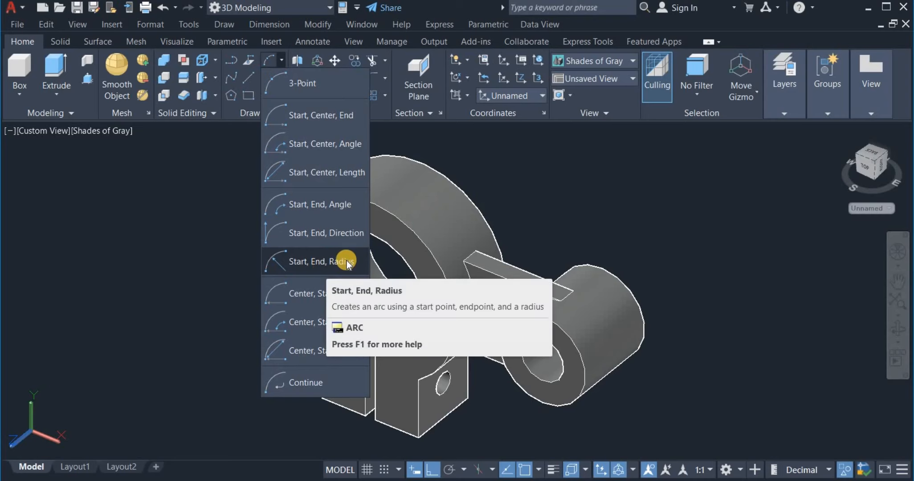
# Cancel the started arc and pan the clamp model right and up
pyautogui.click(341, 261)
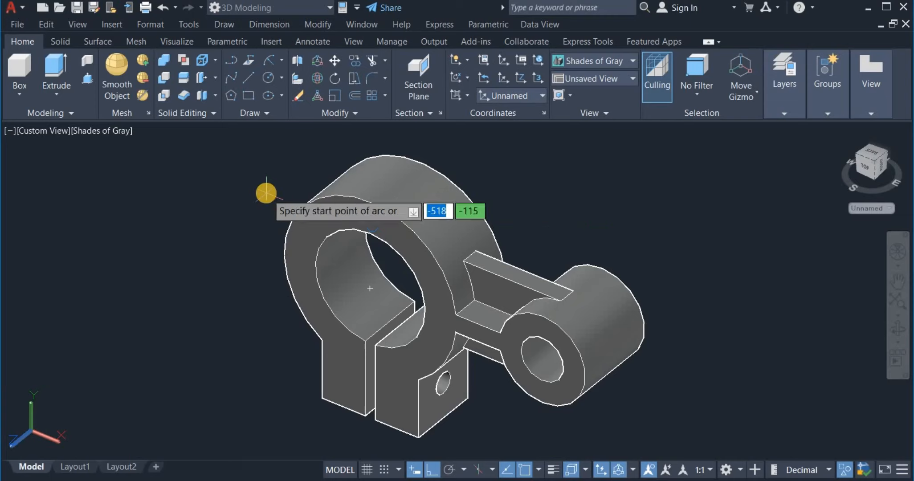
pyautogui.press('Escape')
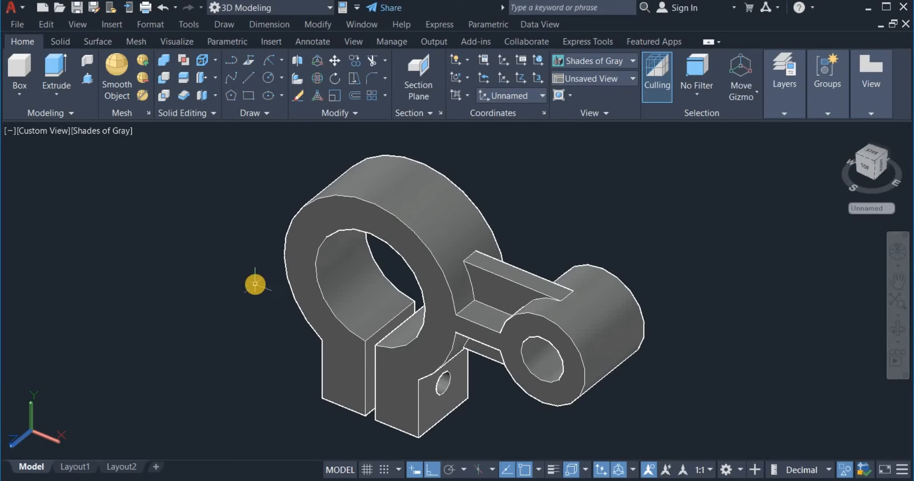
pyautogui.moveTo(255, 284); pyautogui.dragTo(265, 280, button='middle')
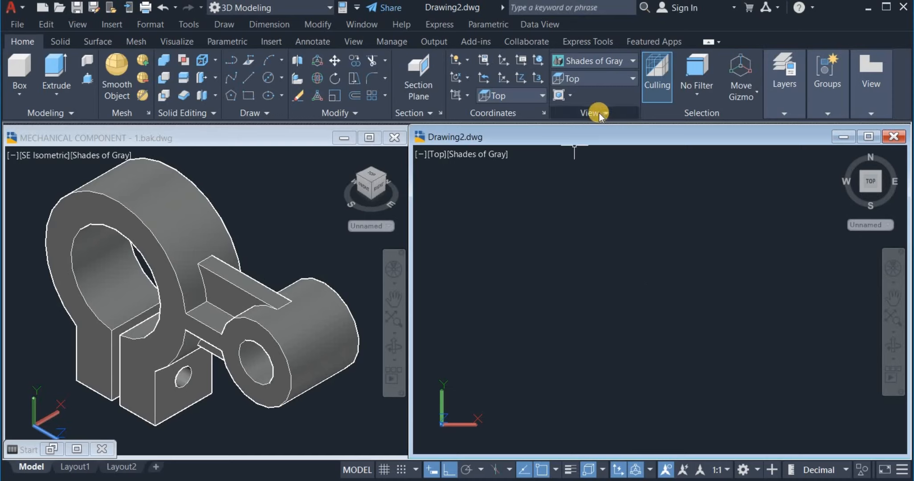
# Set Drawing2 to the Front view and switch to the 3D Modeling workspace
pyautogui.click(595, 82)
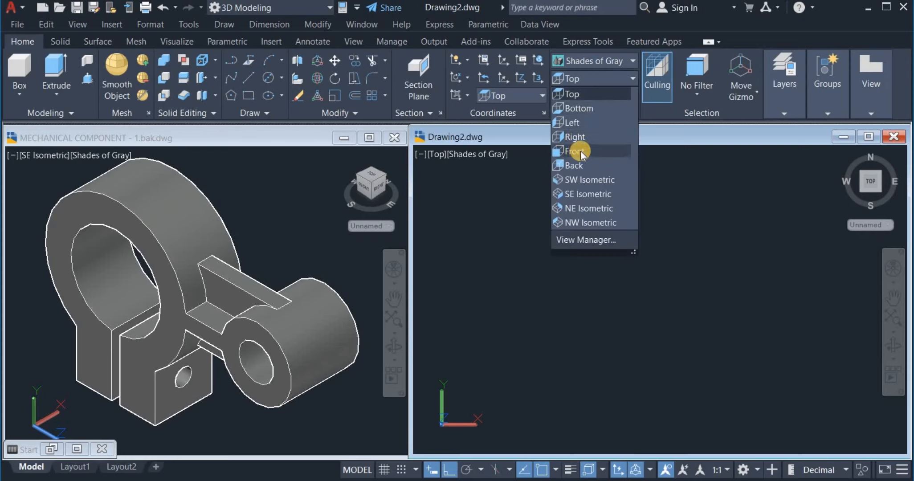
pyautogui.click(580, 152)
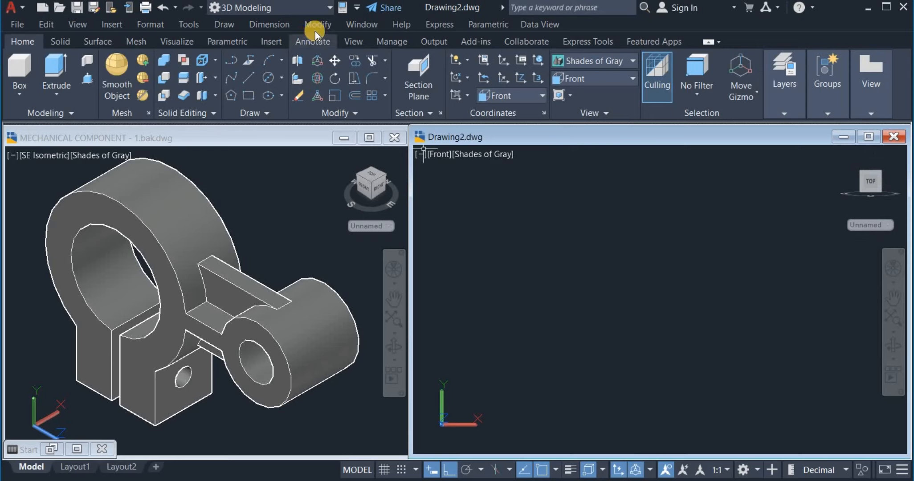
pyautogui.click(330, 9)
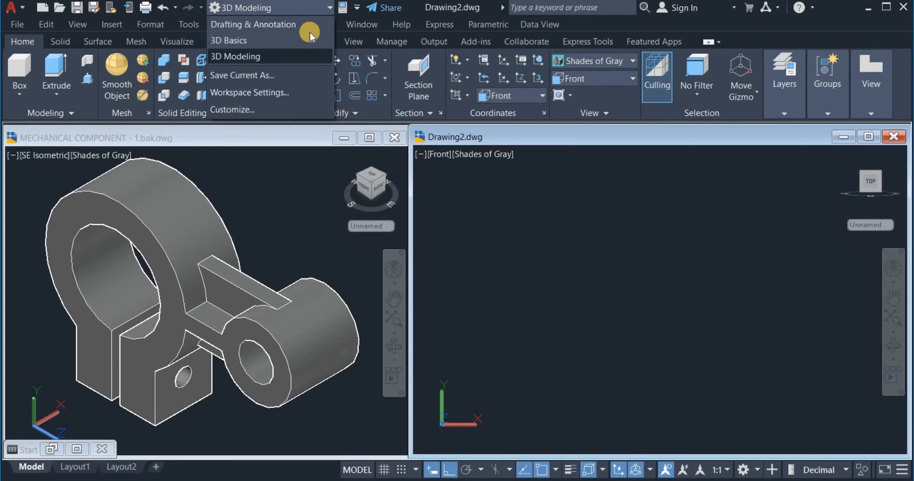
pyautogui.click(293, 55)
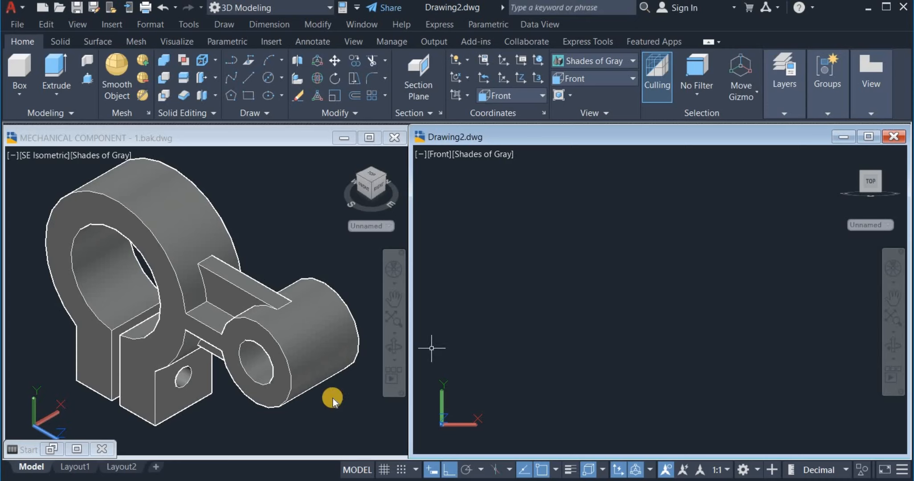
# Pan the clamp drawing to show its dimensioned front profile (Ø100, Ø64, 100, 57, 75)
pyautogui.click(311, 371)
pyautogui.scroll(-2, 310, 372)
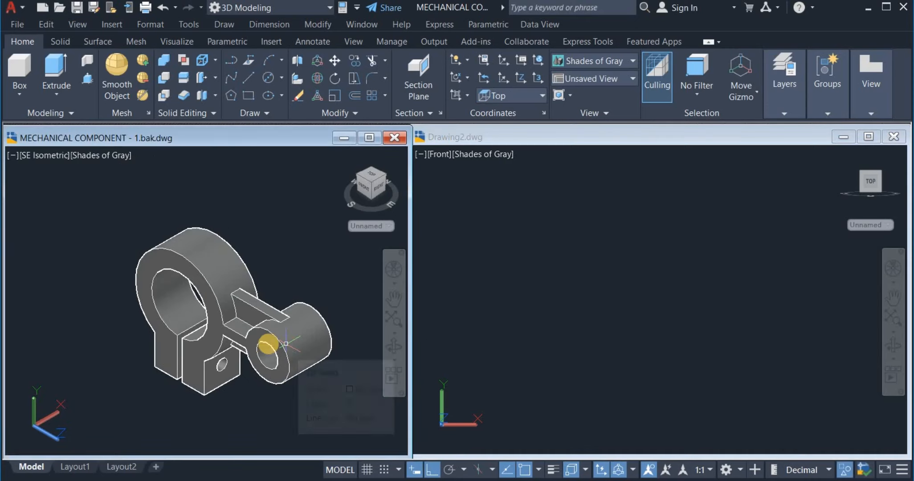
pyautogui.click(219, 333)
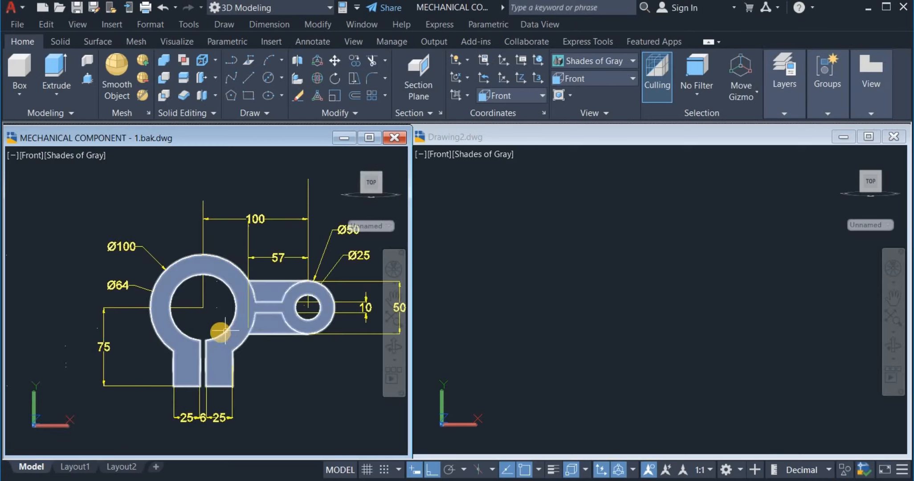
pyautogui.moveTo(225, 330)
pyautogui.mouseDown(button='middle')
pyautogui.moveTo(173, 336)
pyautogui.moveTo(185, 320)
pyautogui.moveTo(177, 322)
pyautogui.mouseUp(button='middle')
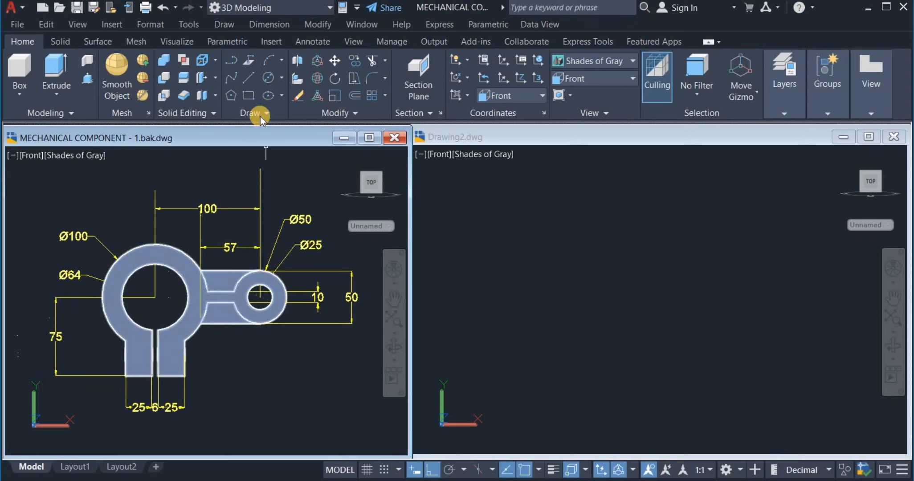
# Draw a 64-diameter circle in Drawing2 using Center, Diameter
pyautogui.click(282, 77)
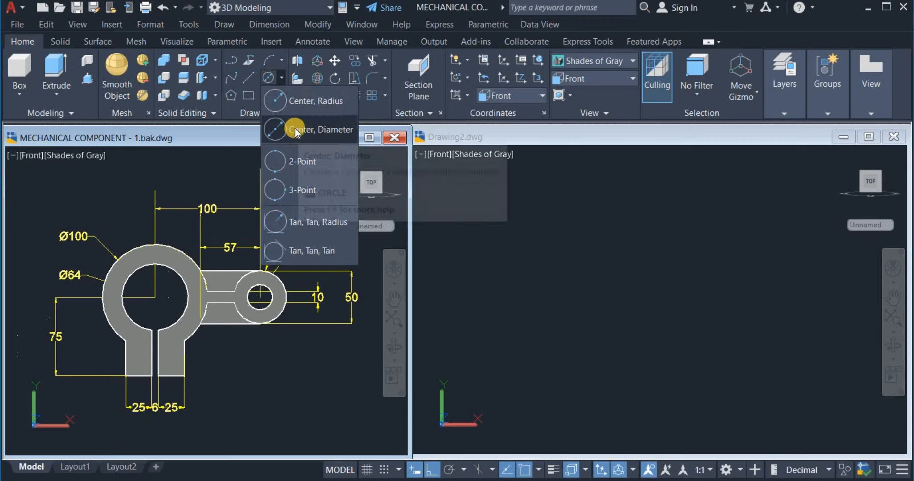
pyautogui.click(317, 166)
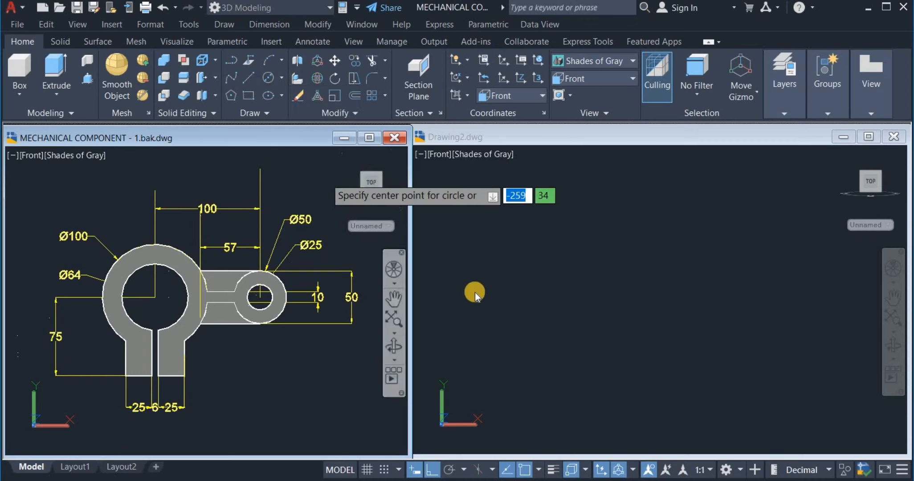
pyautogui.click(513, 296)
pyautogui.click(564, 290)
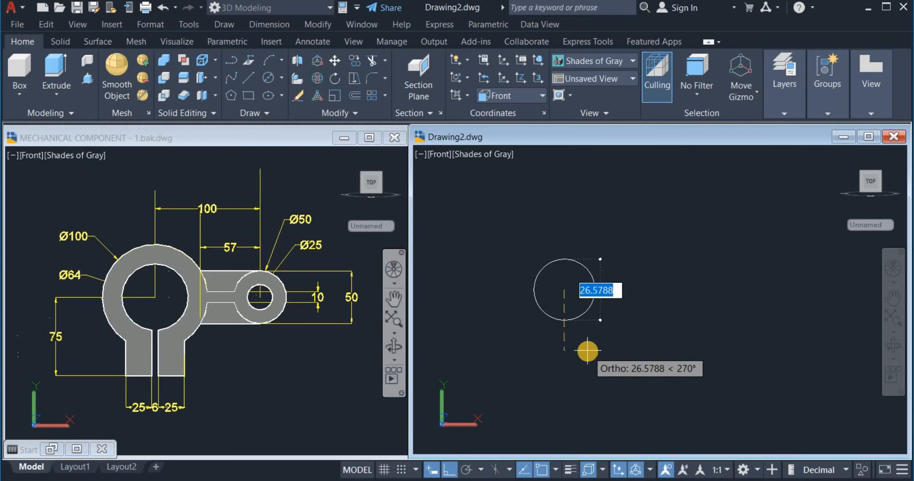
pyautogui.write('64')
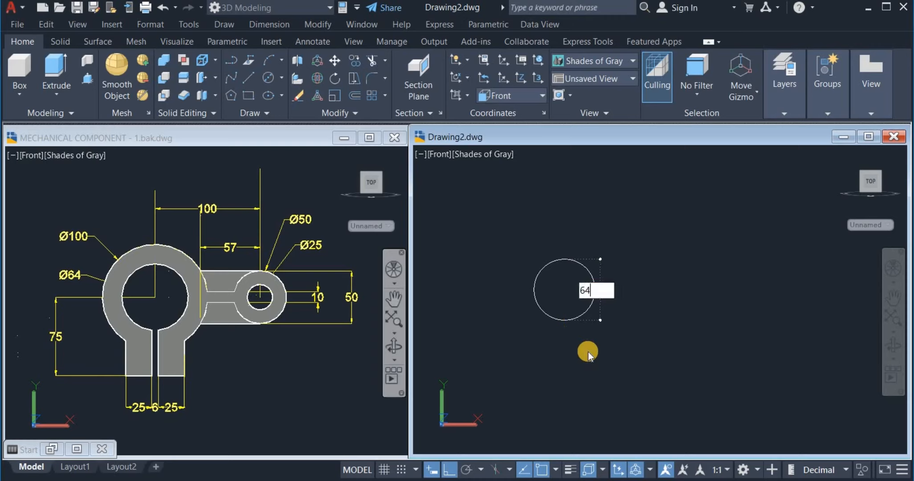
pyautogui.press('Return')
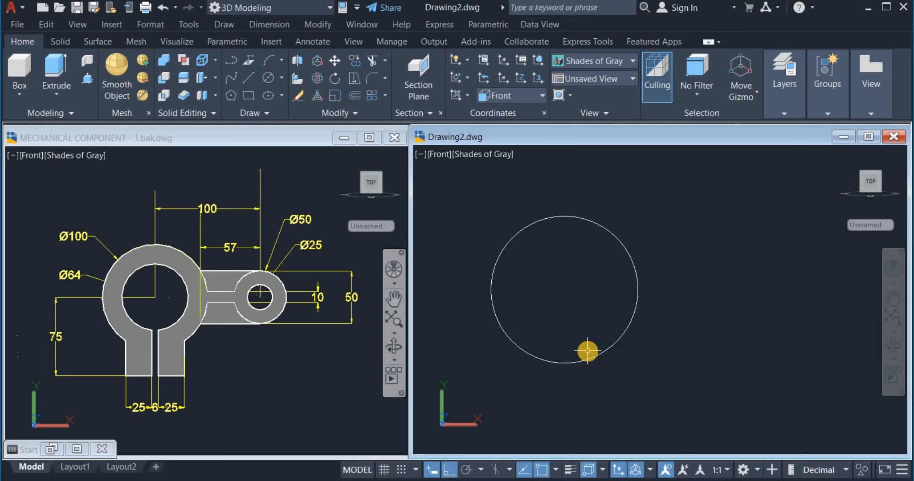
pyautogui.scroll(-2, 587, 350)
pyautogui.moveTo(593, 351); pyautogui.dragTo(607, 344, button='middle')
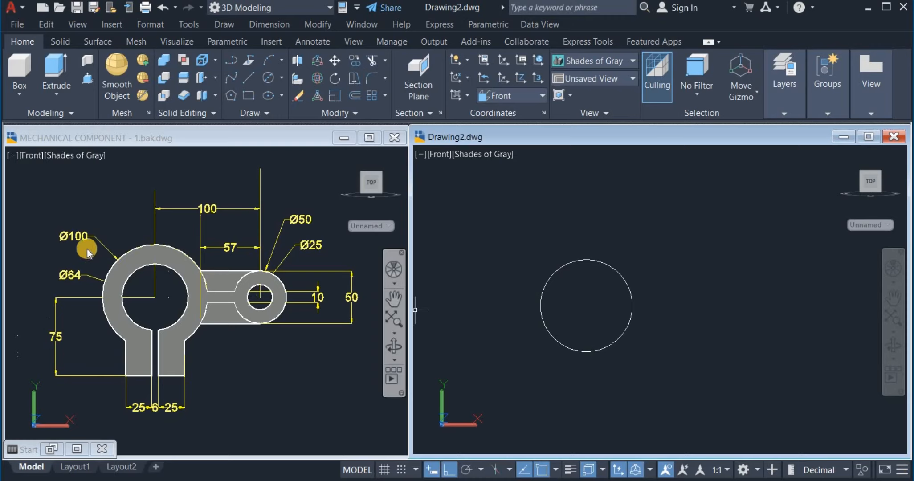
# Add a concentric 100-diameter circle and re-centre the view on both circles
pyautogui.click(270, 79)
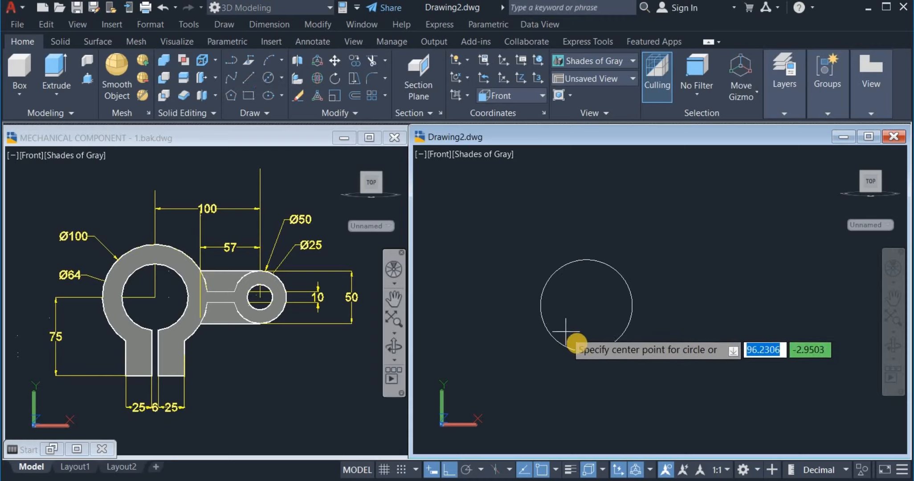
pyautogui.click(586, 305)
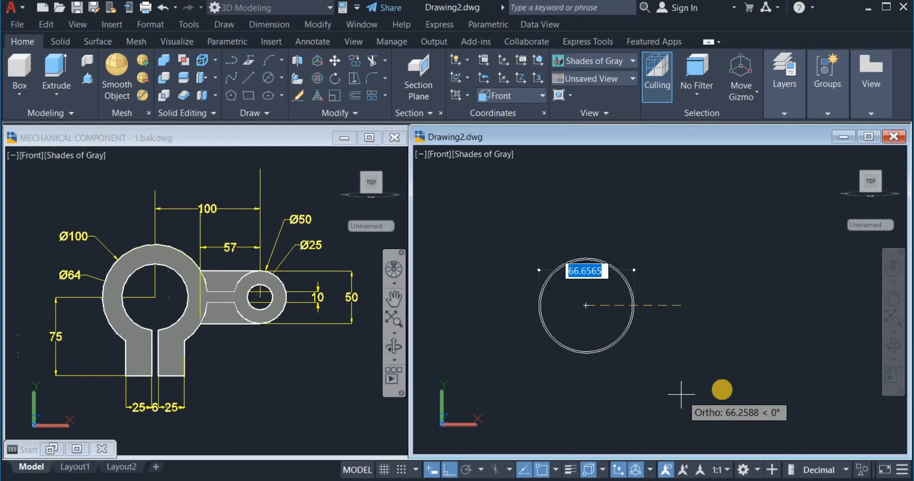
pyautogui.write('100')
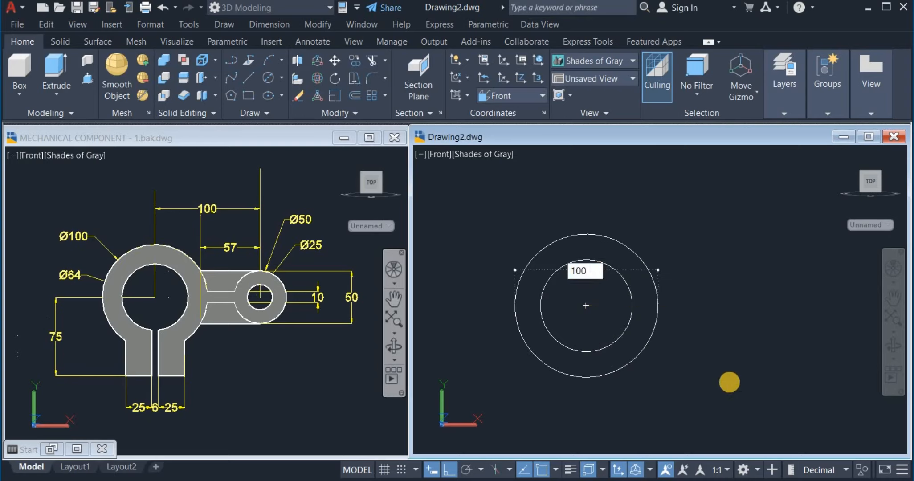
pyautogui.press('Return')
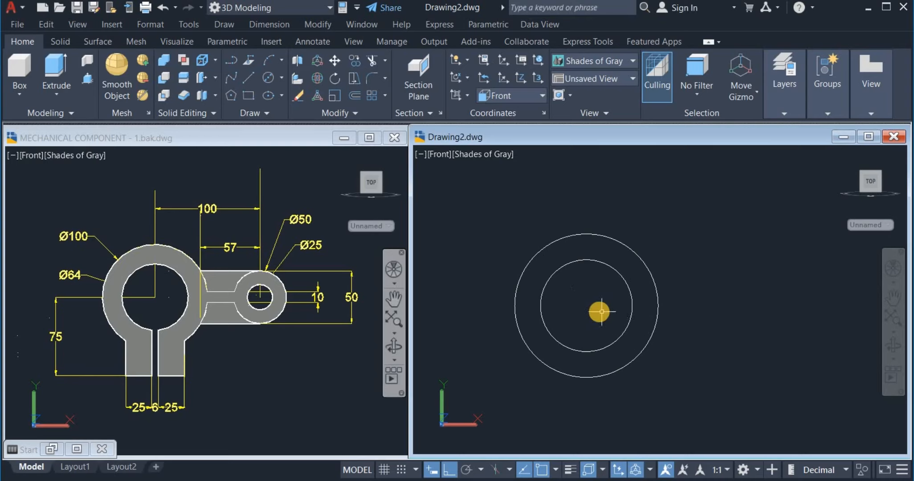
pyautogui.scroll(-2, 599, 307)
pyautogui.moveTo(579, 312); pyautogui.dragTo(579, 312, button='middle')
pyautogui.moveTo(579, 312); pyautogui.dragTo(570, 279)
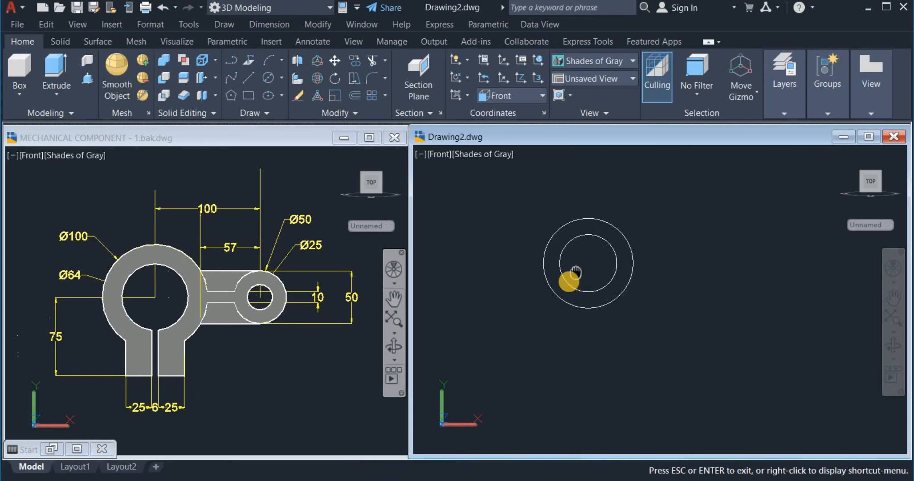
pyautogui.press('Escape')
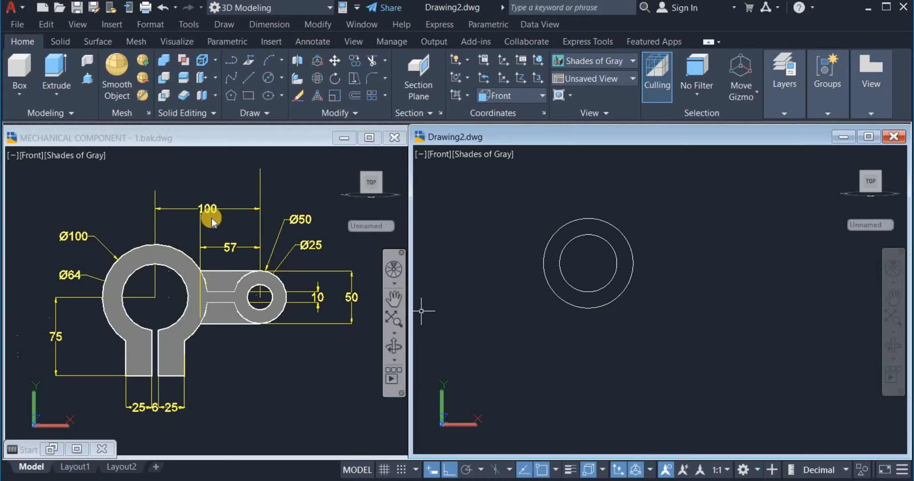
# Draw a 100-unit line horizontally right from the circles' centre
pyautogui.click(248, 78)
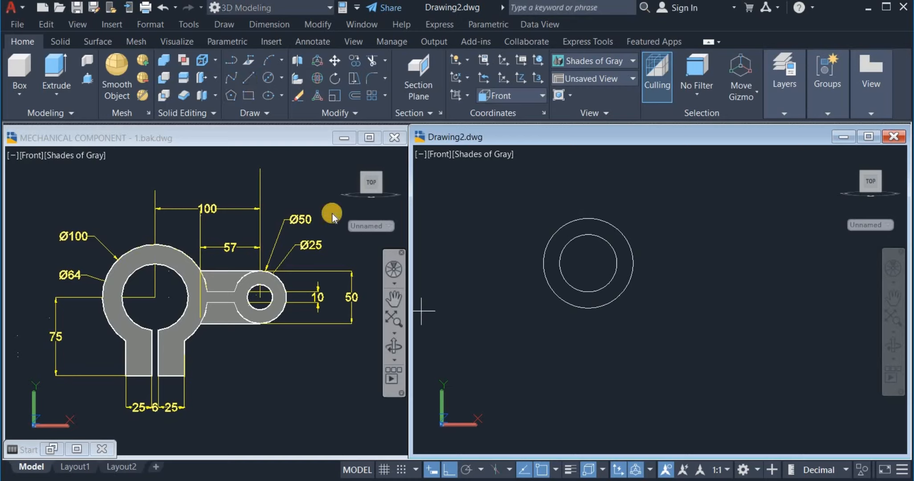
pyautogui.click(587, 266)
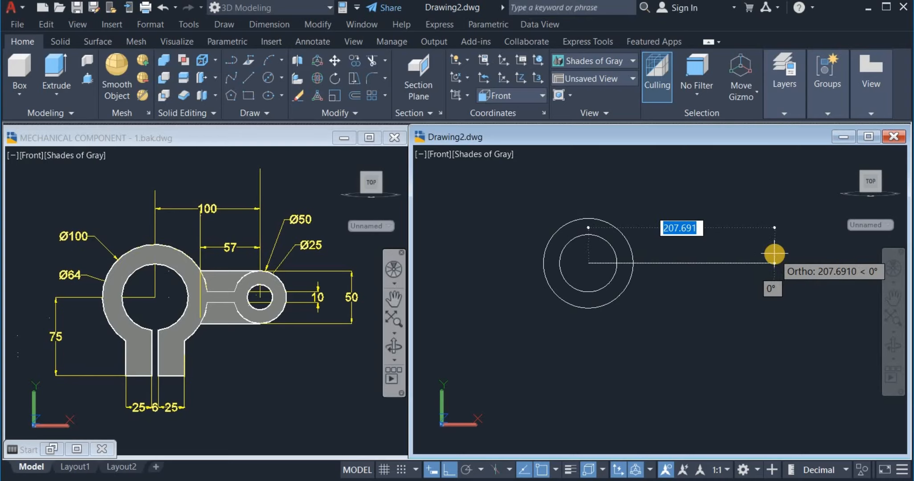
pyautogui.write('100')
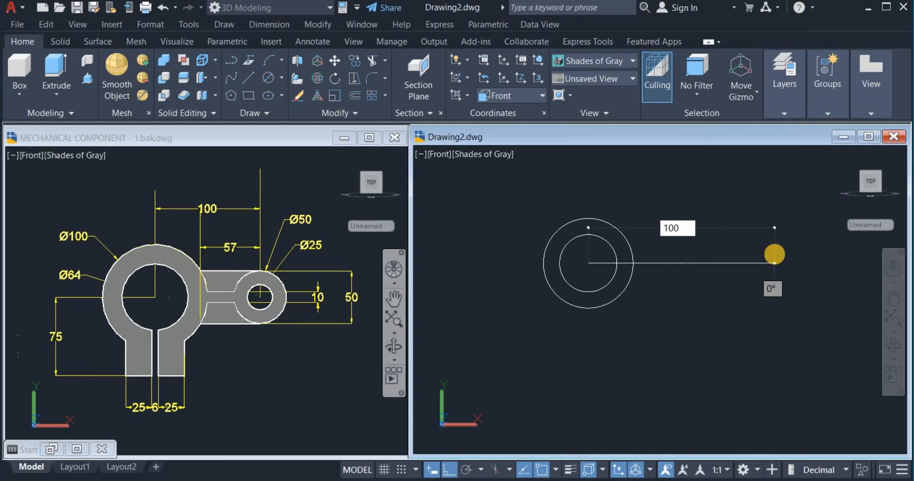
pyautogui.press('Return')
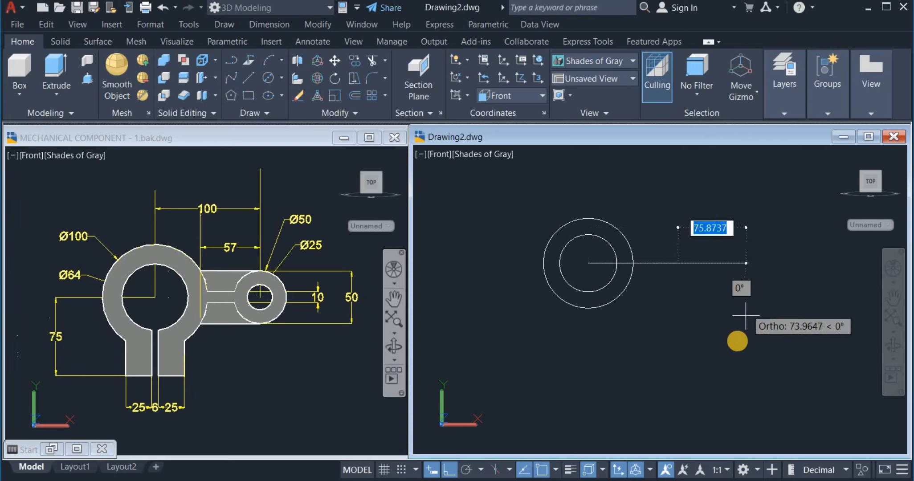
pyautogui.rightClick(737, 339)
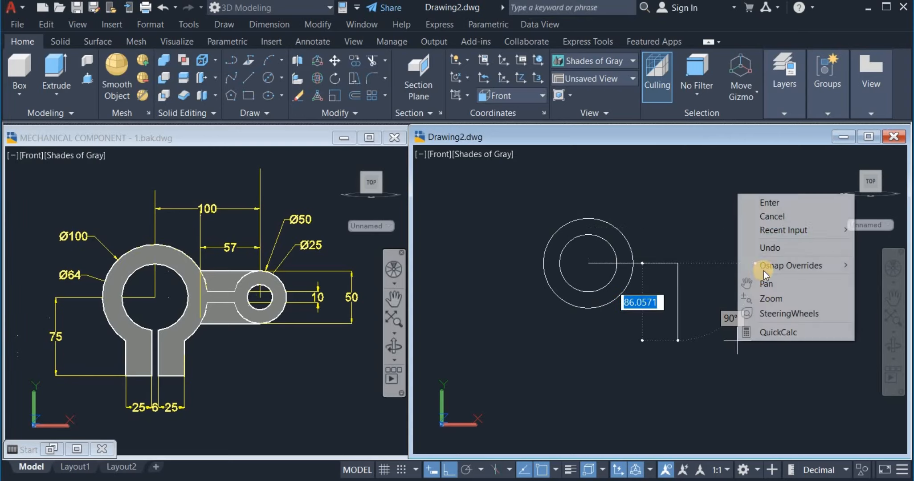
pyautogui.click(763, 202)
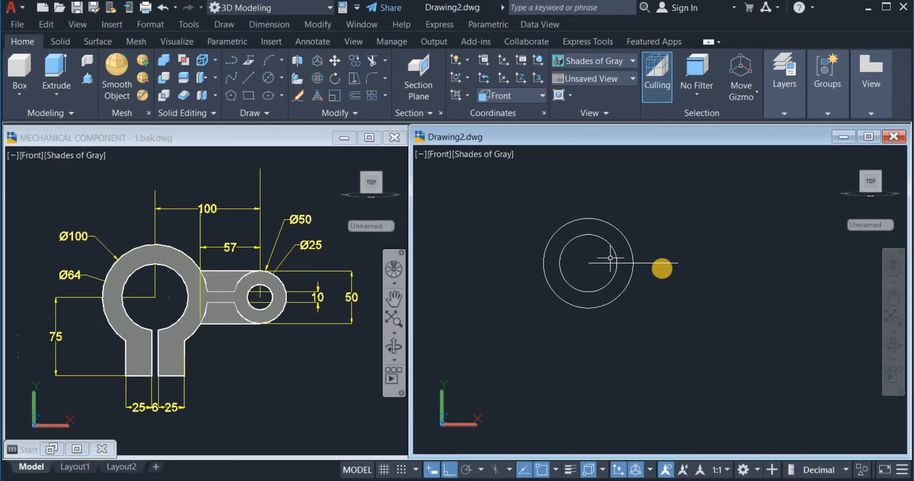
# Draw a Ø25 circle centred on the line's right end
pyautogui.click(268, 77)
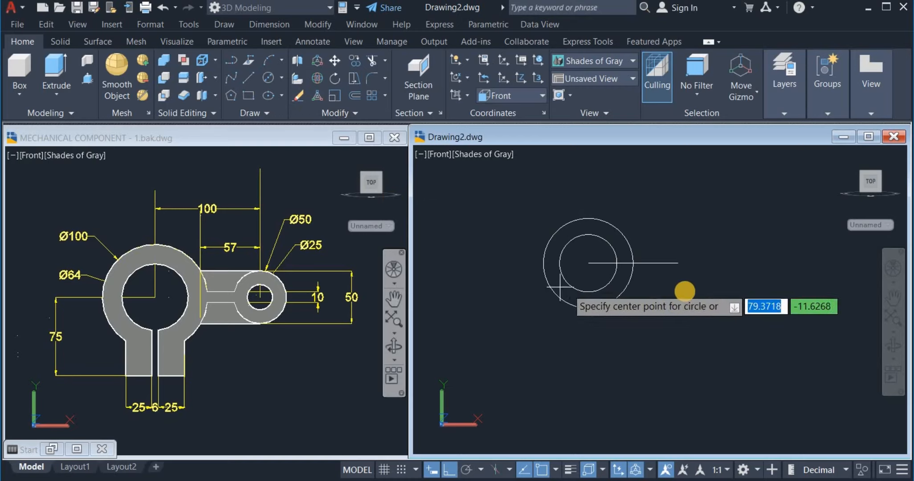
pyautogui.click(678, 264)
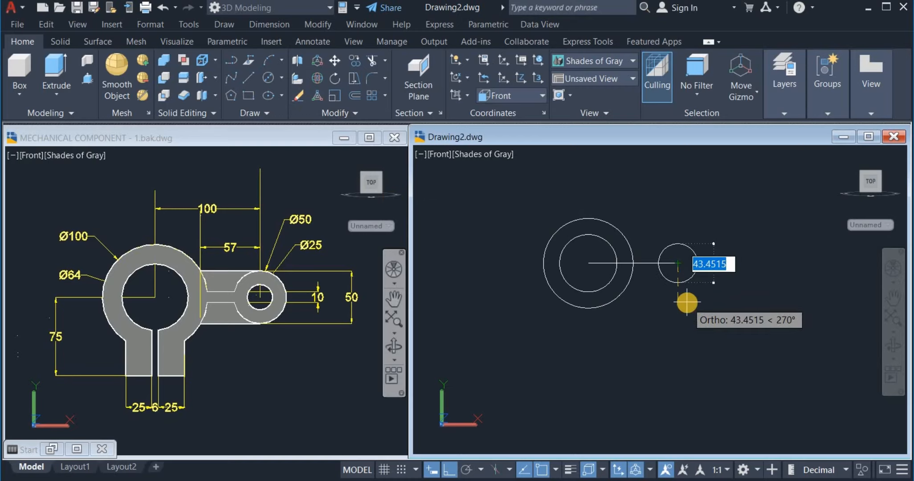
pyautogui.write('25')
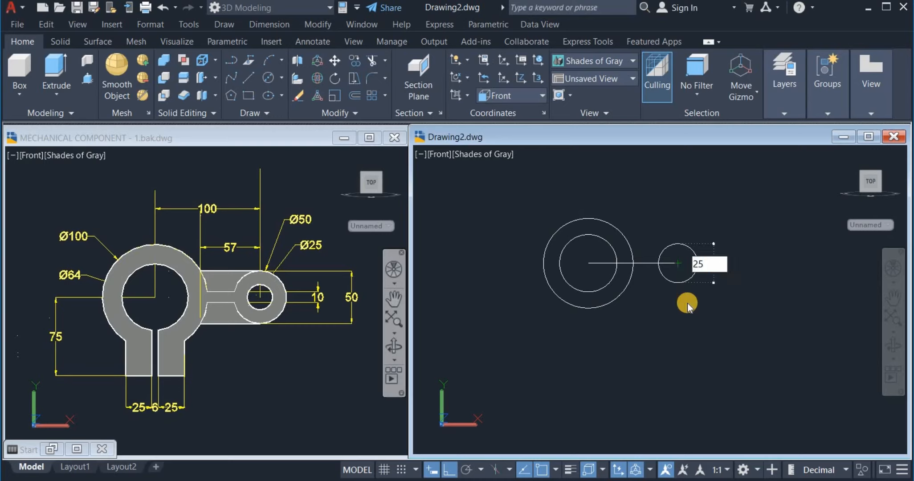
pyautogui.press('Return')
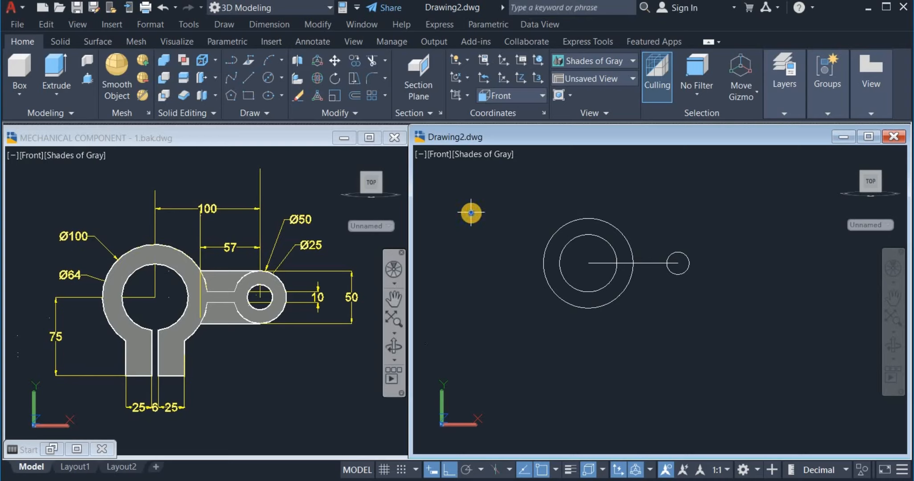
# Add a concentric Ø50 circle around the Ø25 circle and re-centre the view
pyautogui.rightClick(471, 212)
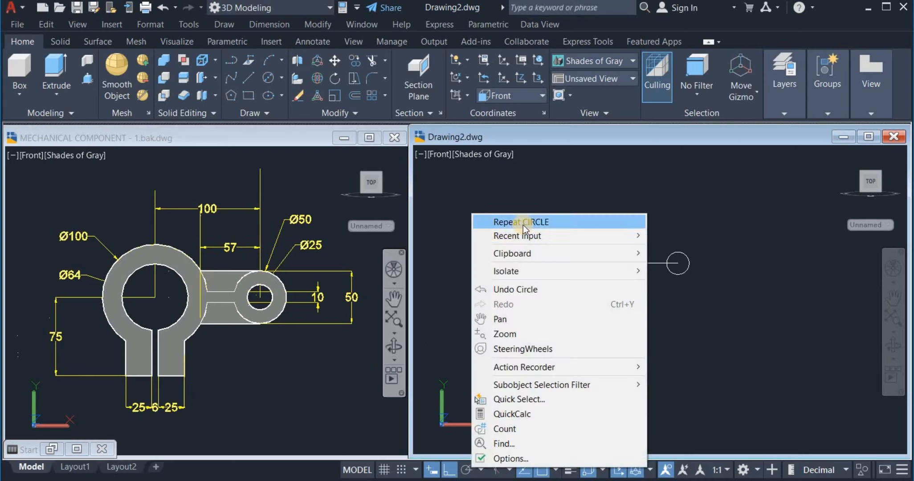
pyautogui.click(523, 224)
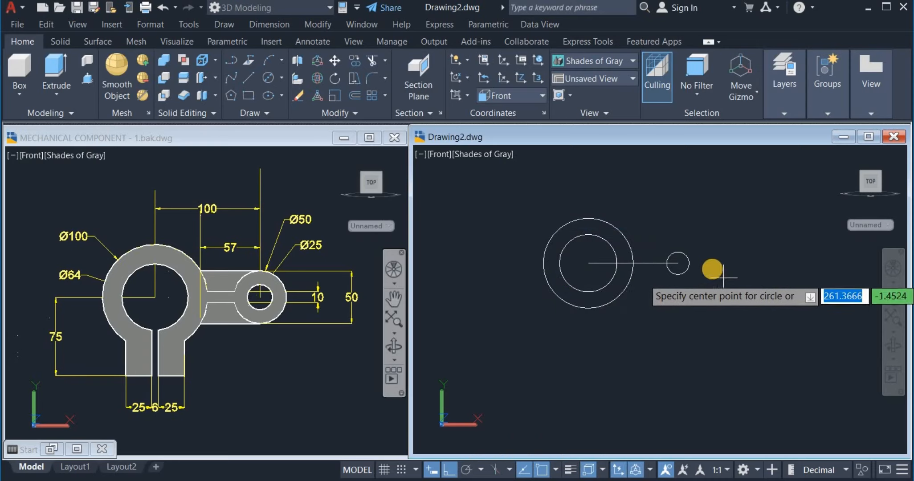
pyautogui.scroll(2, 712, 268)
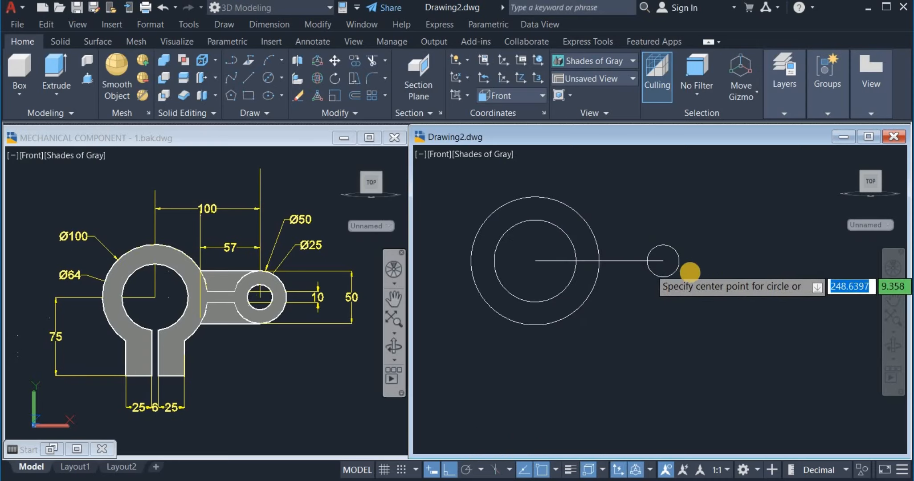
pyautogui.click(662, 261)
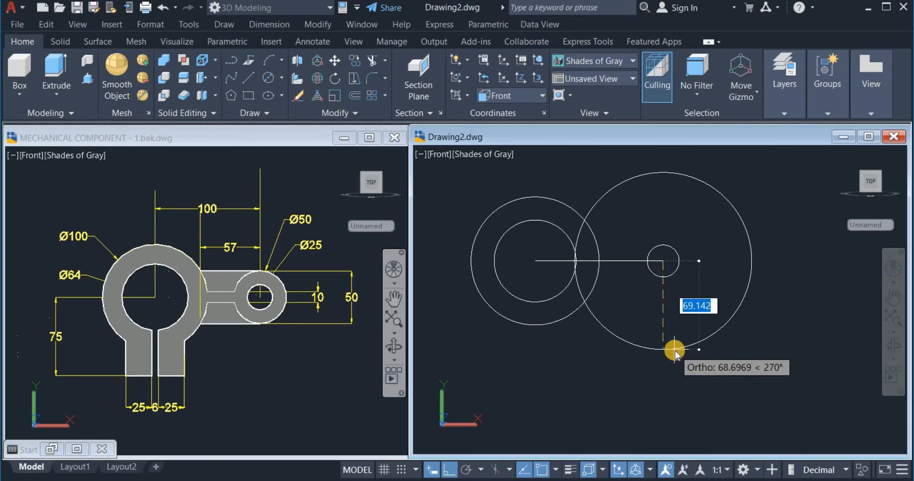
pyautogui.write('5')
pyautogui.press('Return')
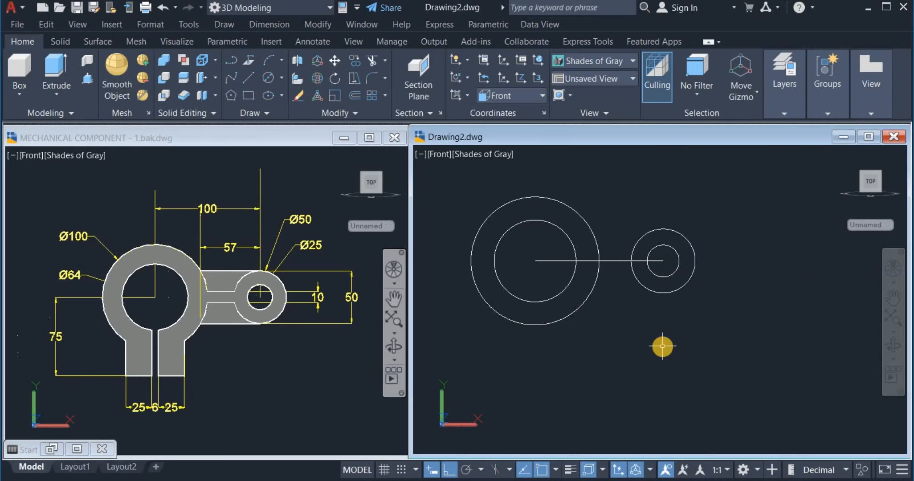
pyautogui.moveTo(662, 346); pyautogui.dragTo(691, 335, button='middle')
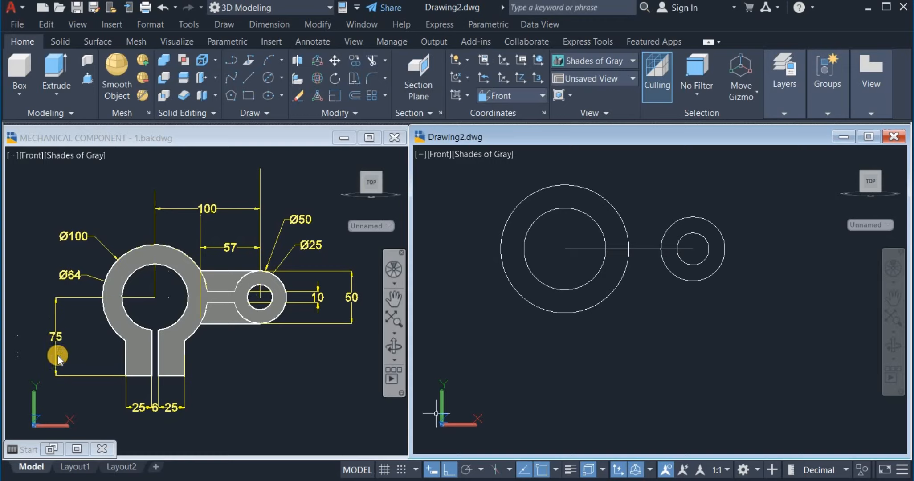
# Draw a 75-unit vertical line straight down from the main ring's centre
pyautogui.click(248, 81)
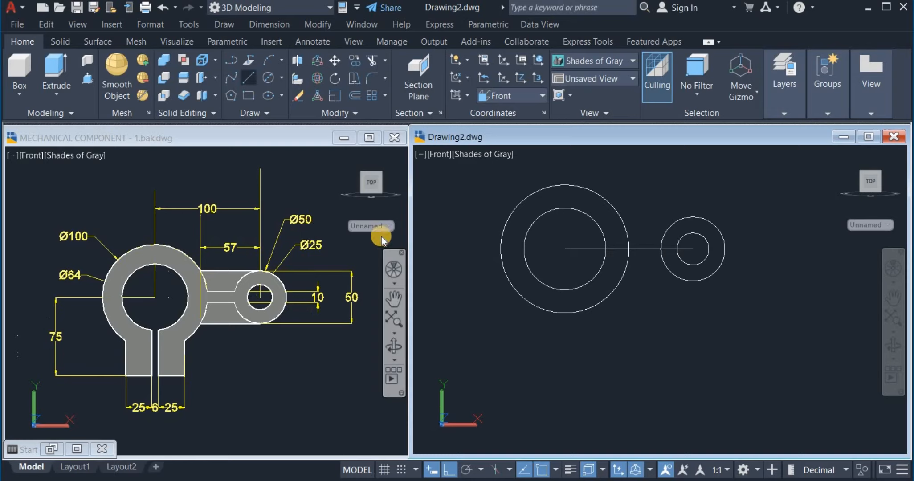
pyautogui.click(564, 249)
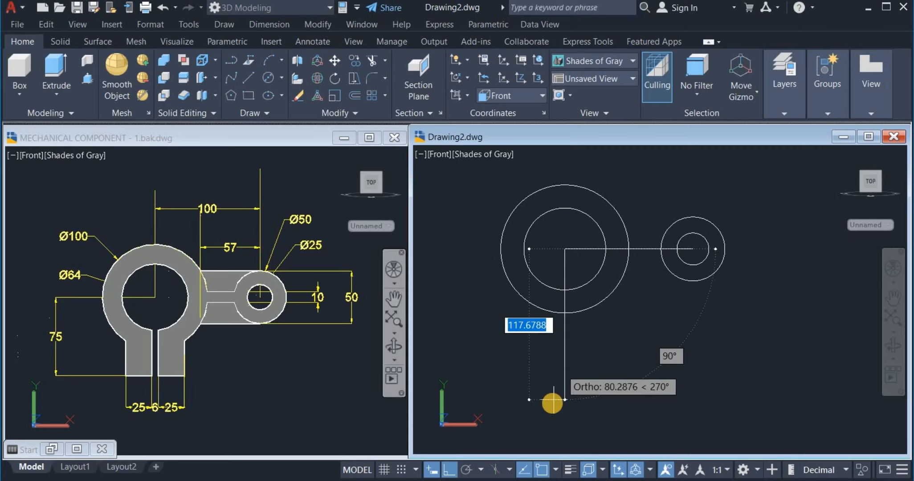
pyautogui.write('75')
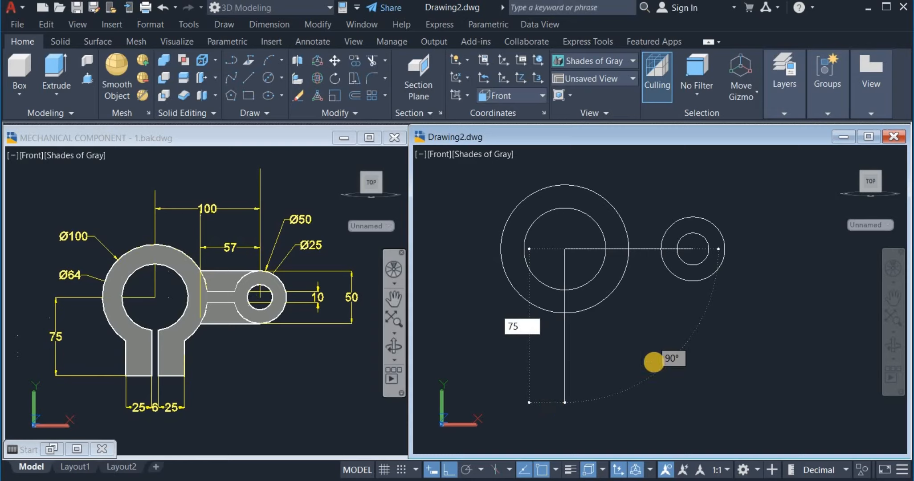
pyautogui.press('Return')
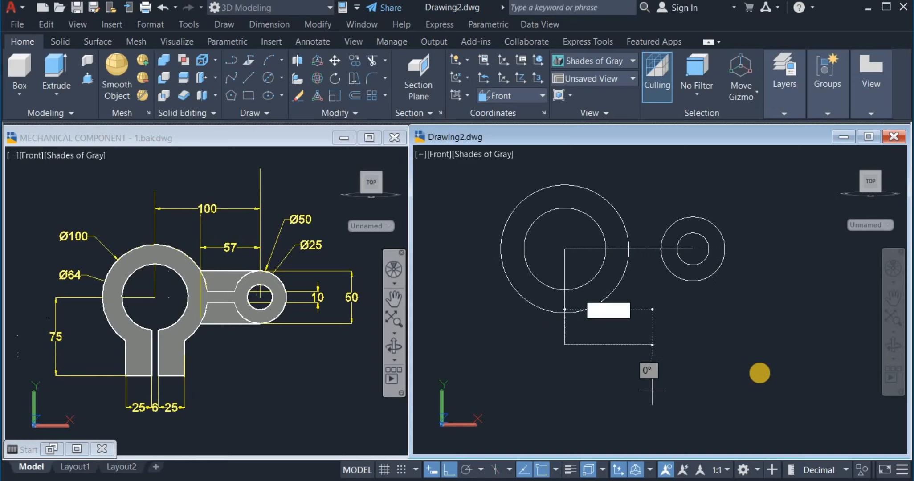
pyautogui.rightClick(746, 386)
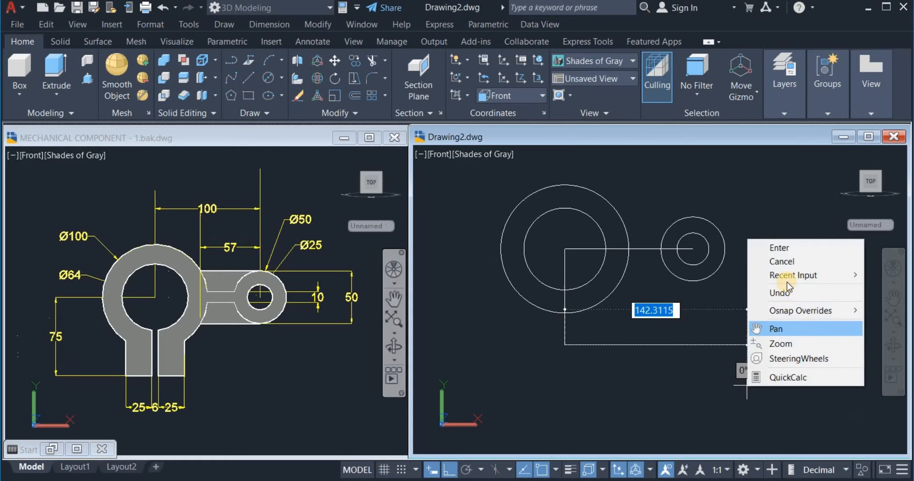
pyautogui.click(787, 247)
pyautogui.click(558, 354)
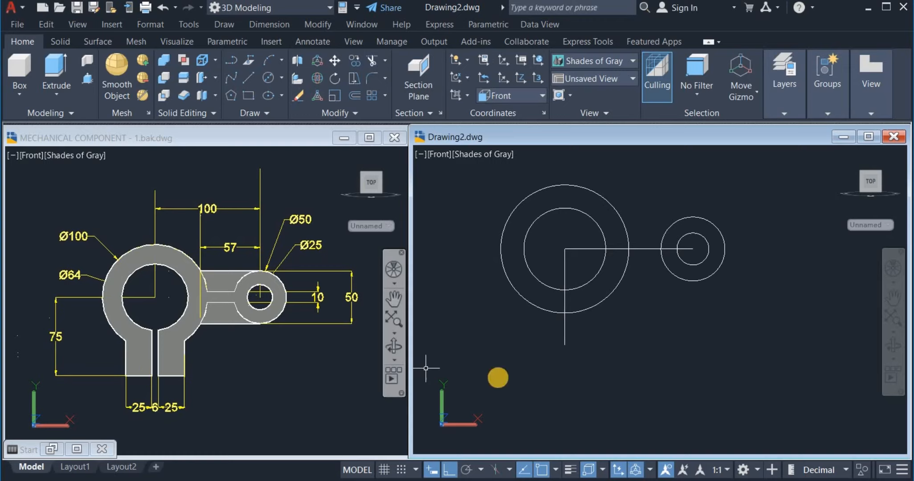
# Offset the vertical line 3 units to the right and to the left
pyautogui.click(539, 363)
pyautogui.click(570, 330)
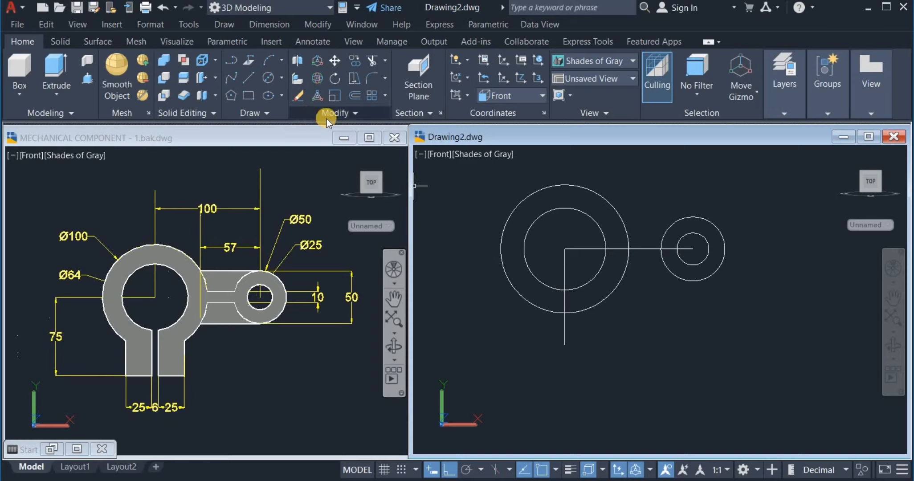
pyautogui.click(351, 94)
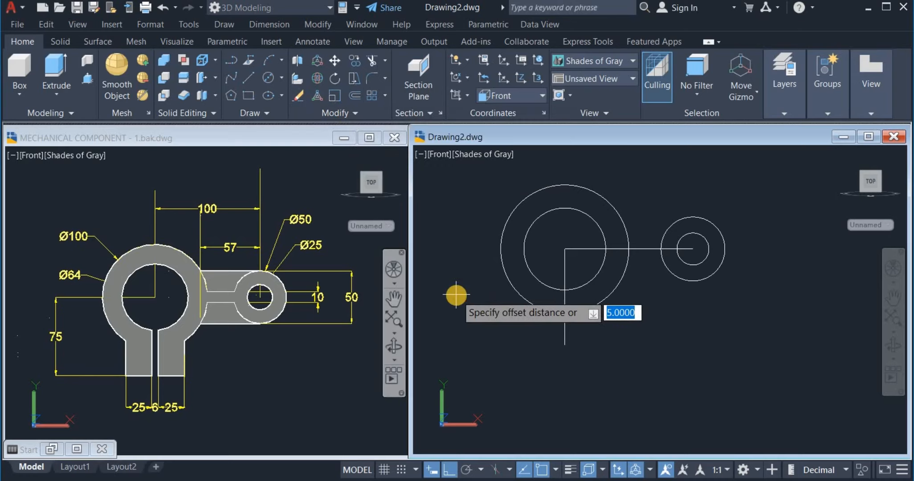
pyautogui.write('3')
pyautogui.press('Return')
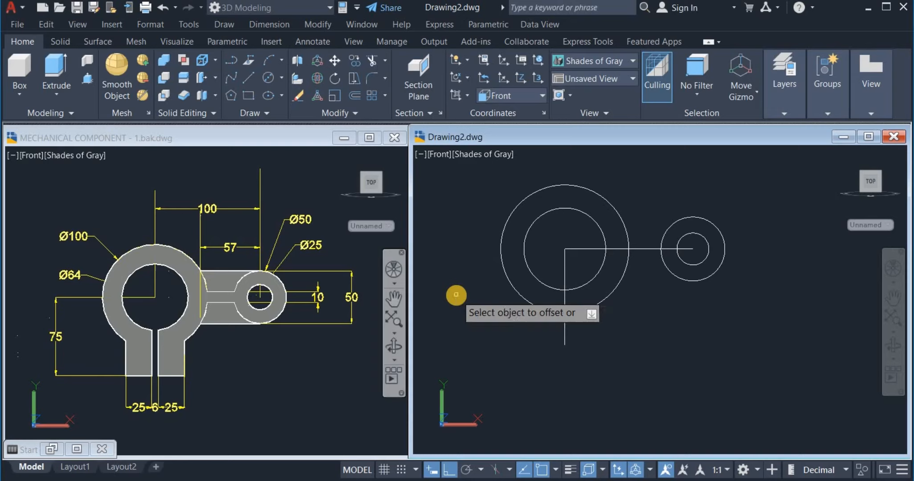
pyautogui.click(565, 334)
pyautogui.click(625, 332)
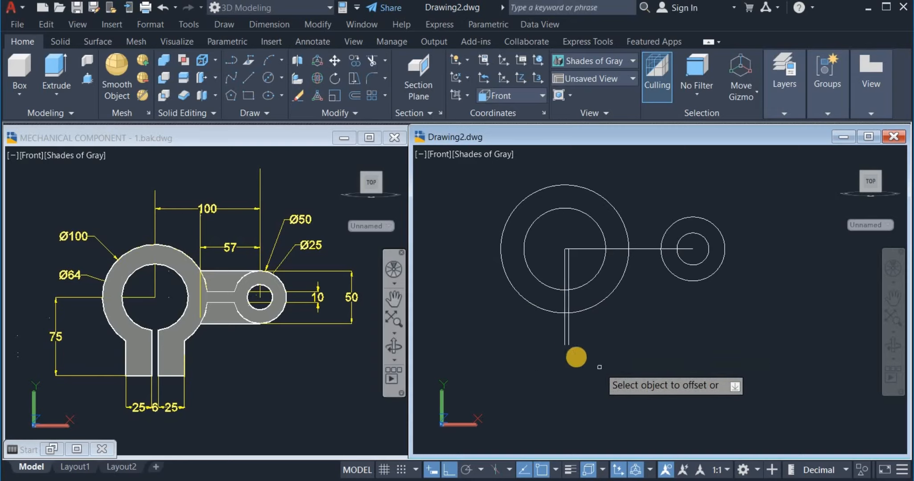
pyautogui.click(563, 337)
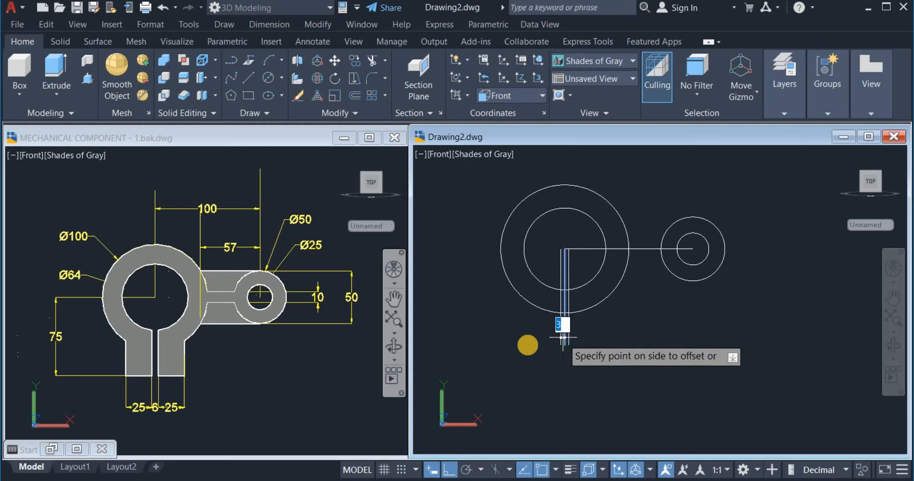
pyautogui.click(497, 348)
pyautogui.rightClick(621, 333)
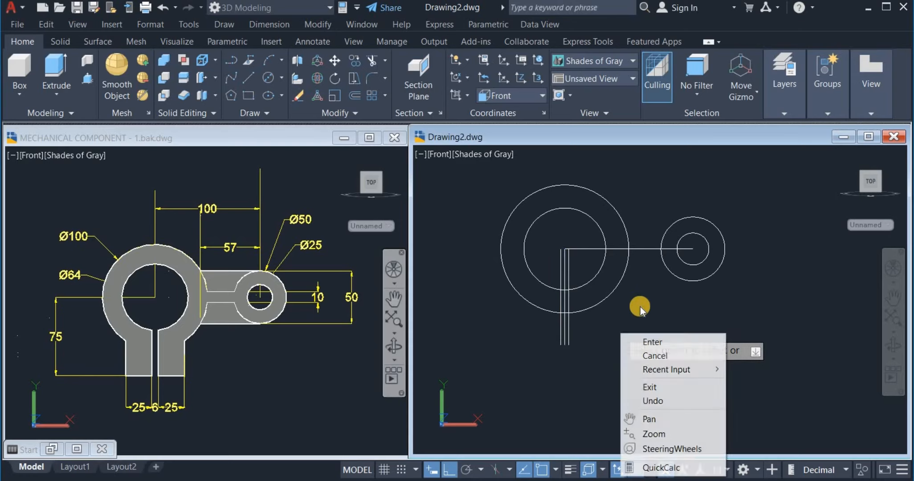
pyautogui.click(648, 341)
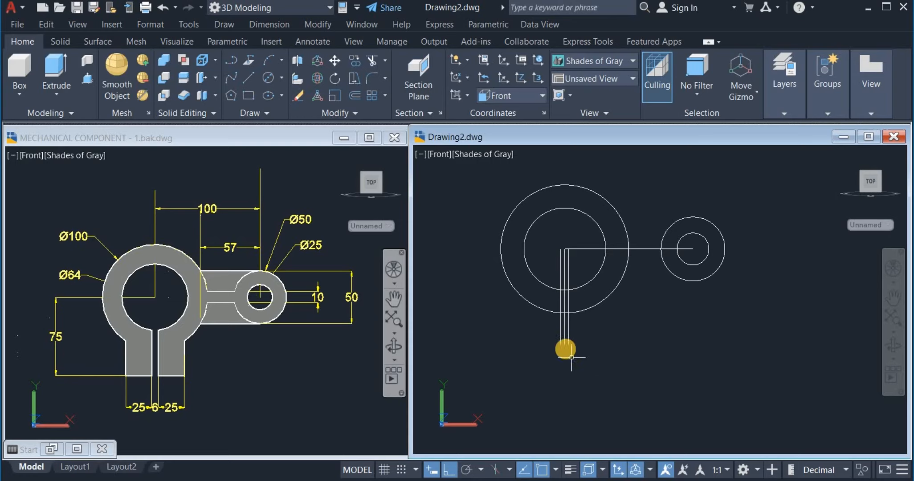
# Erase the original middle vertical line
pyautogui.click(565, 342)
pyautogui.rightClick(627, 341)
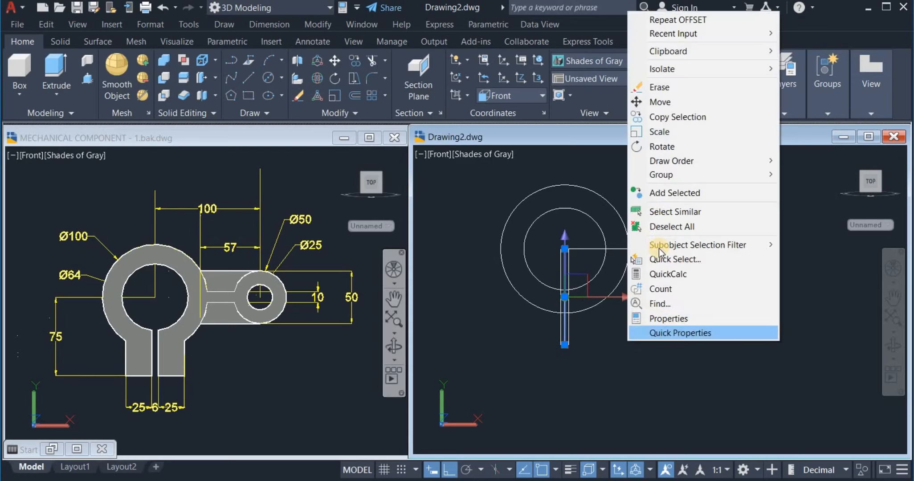
pyautogui.click(661, 87)
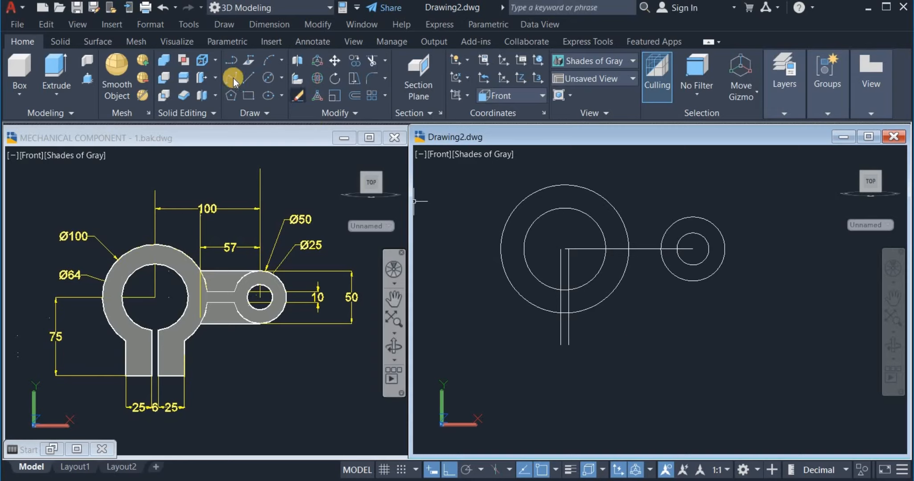
# Outline the left leg: 25 units left from the gap line's bottom, then up to the ring
pyautogui.click(249, 78)
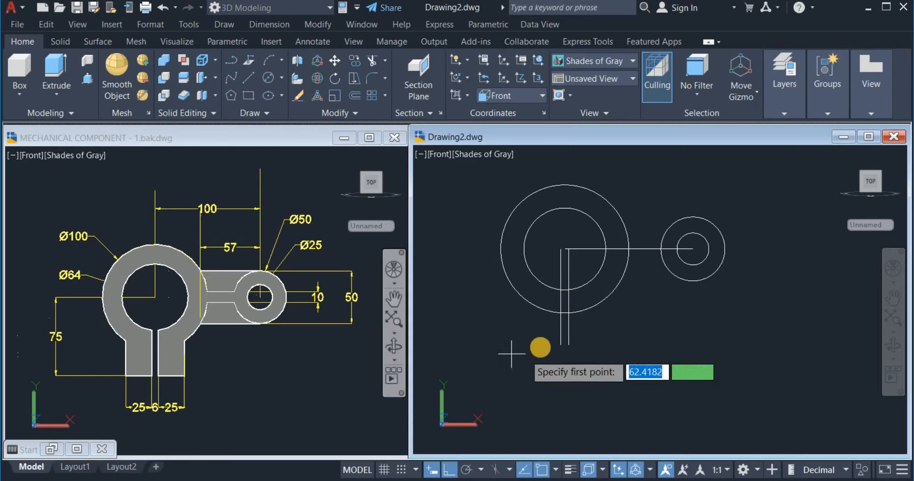
pyautogui.click(561, 345)
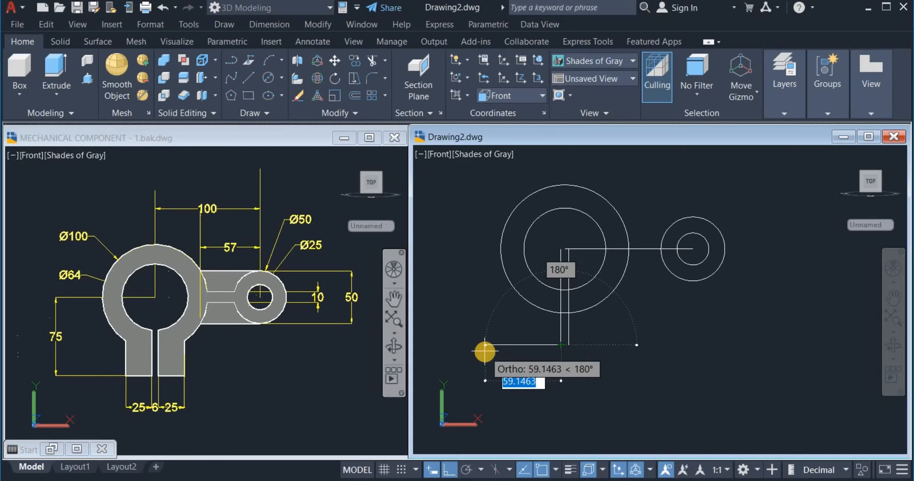
pyautogui.write('25')
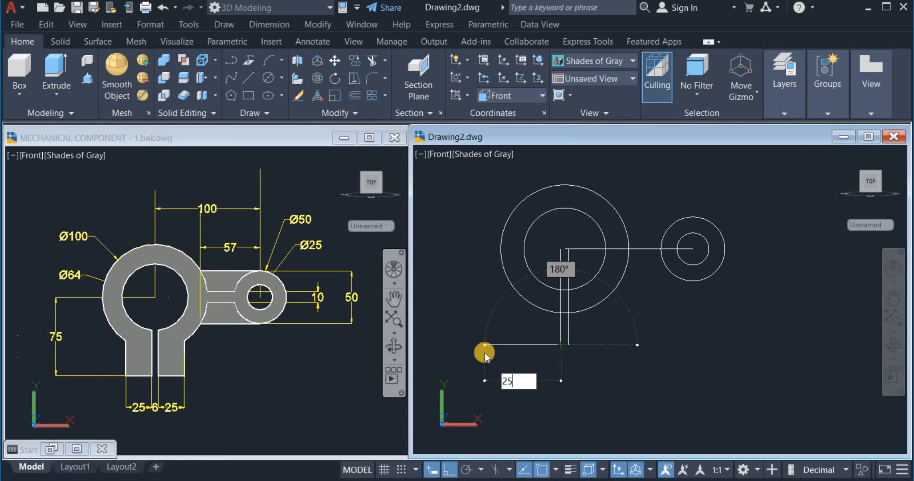
pyautogui.press('Return')
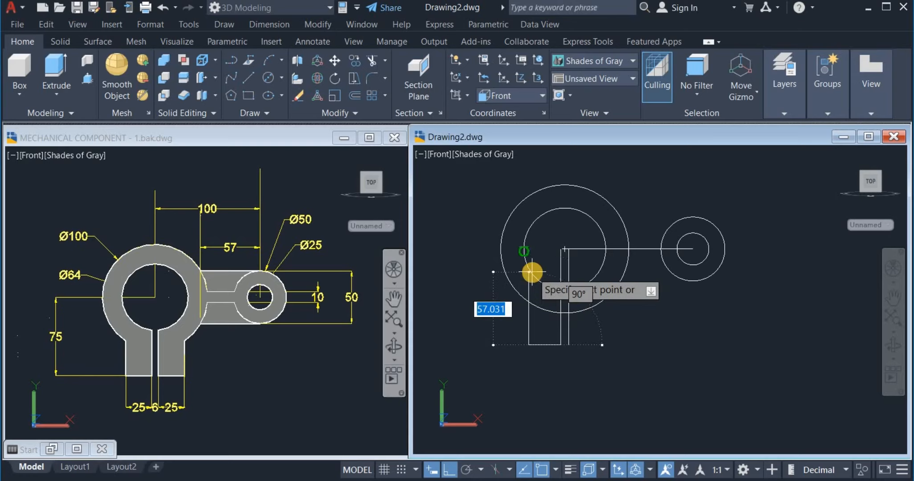
pyautogui.click(534, 254)
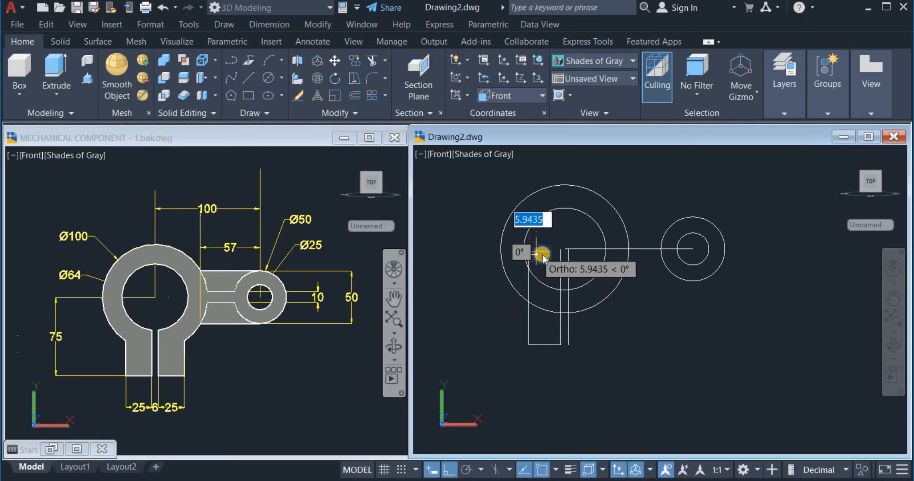
pyautogui.rightClick(540, 254)
pyautogui.click(550, 258)
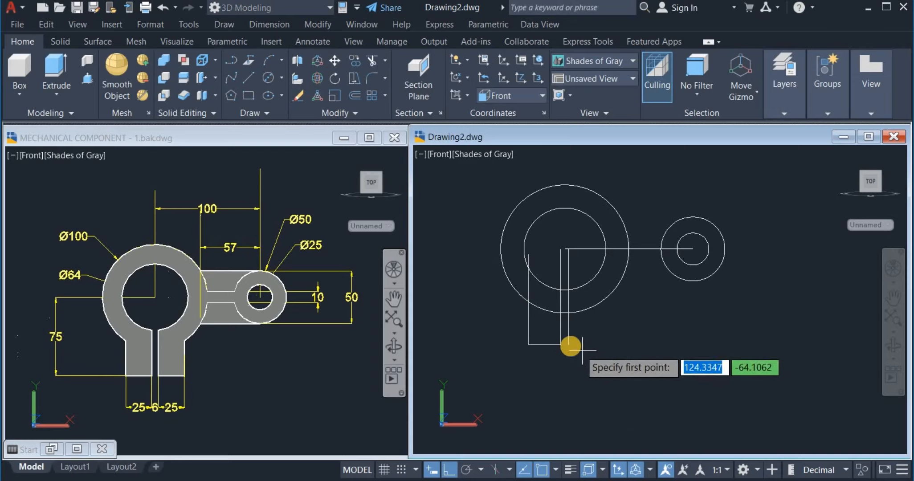
# Draw the right leg's 25-unit bottom edge outward from the right gap line
pyautogui.click(569, 346)
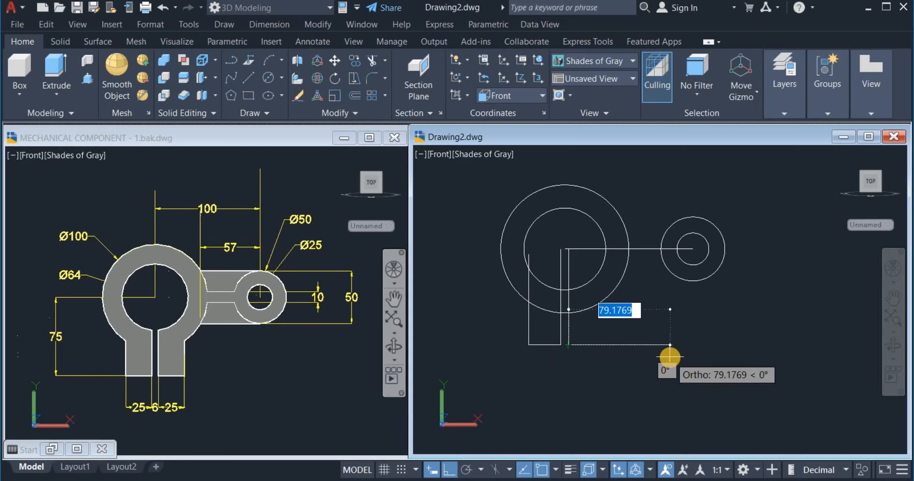
pyautogui.write('25')
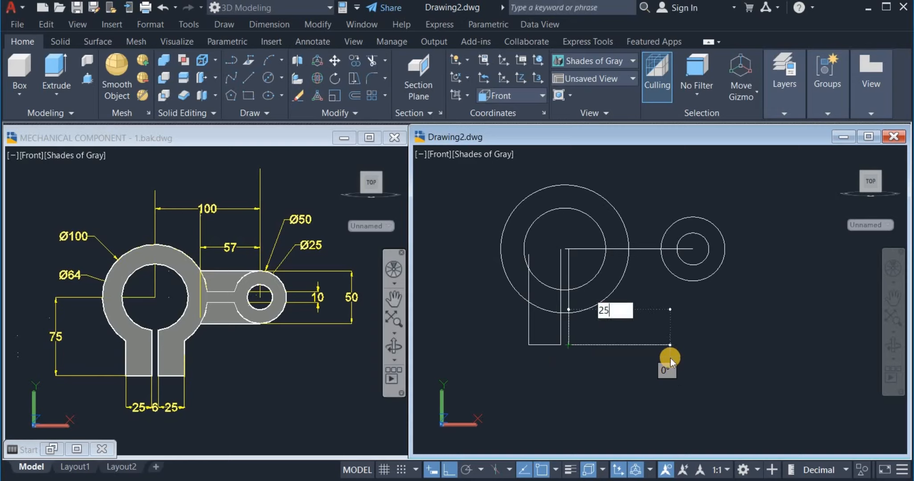
pyautogui.press('Return')
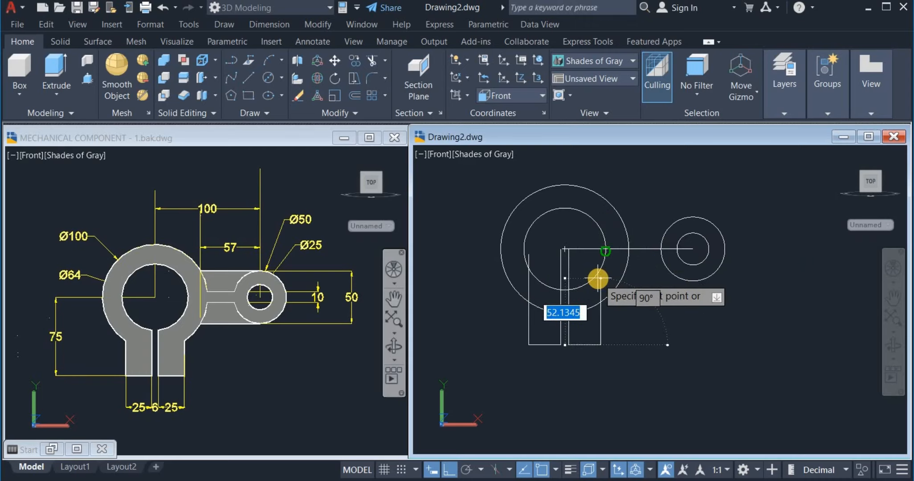
pyautogui.rightClick(627, 215)
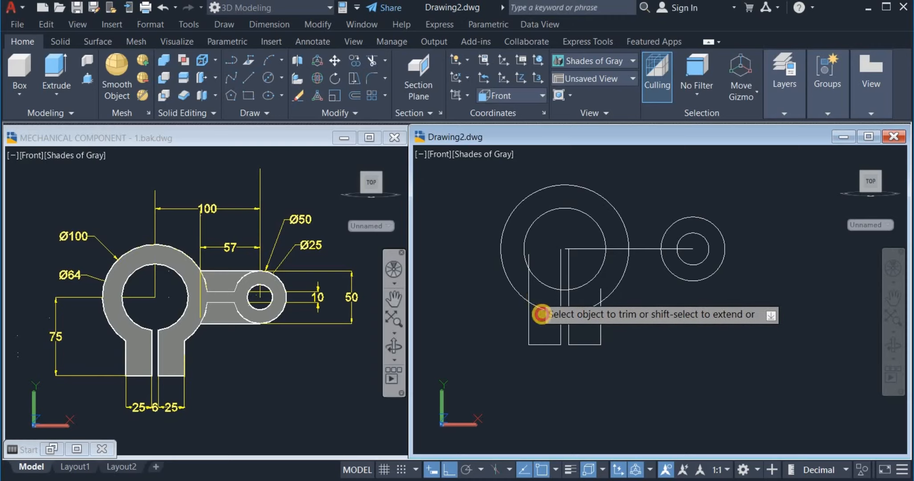
# Trim the large circle's lower arcs and the leg lines inside the inner circle
pyautogui.click(536, 300)
pyautogui.click(538, 332)
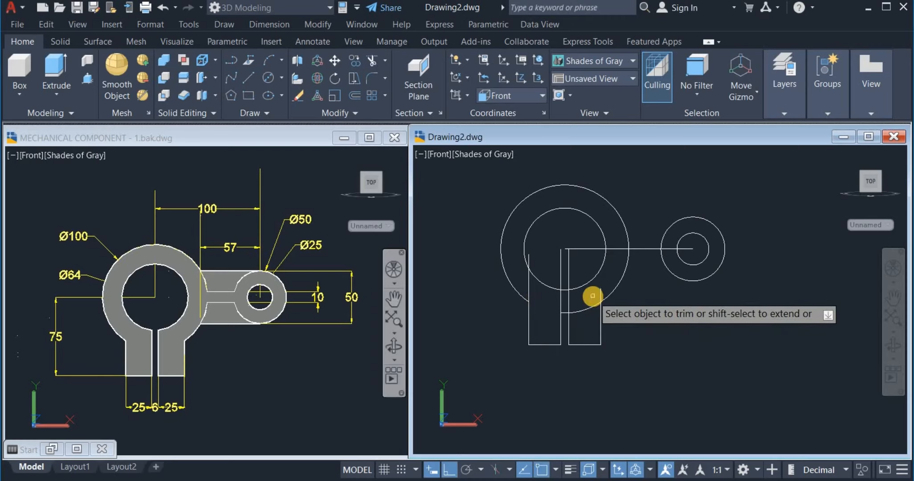
pyautogui.click(586, 317)
pyautogui.click(576, 281)
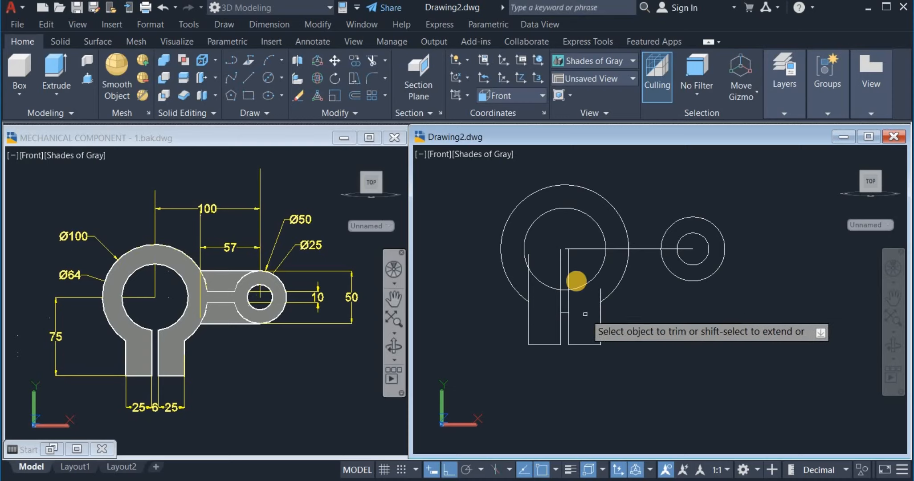
pyautogui.click(575, 267)
pyautogui.click(558, 270)
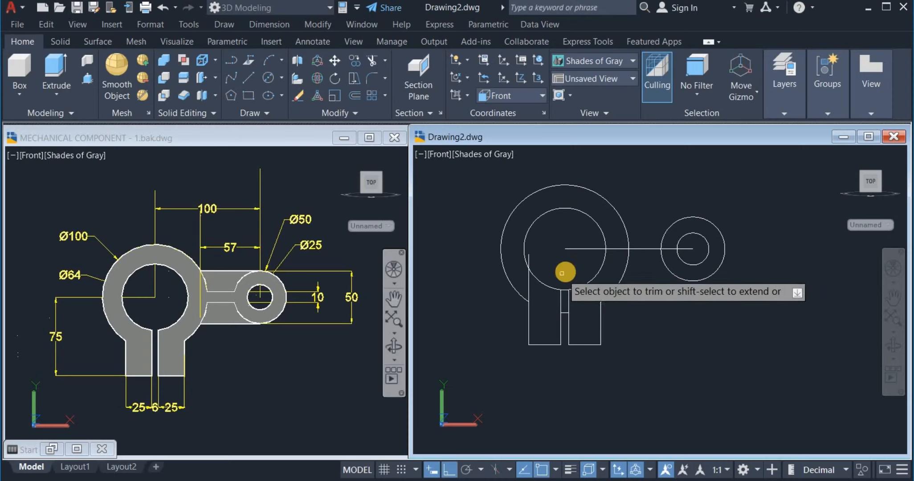
pyautogui.scroll(3, 561, 273)
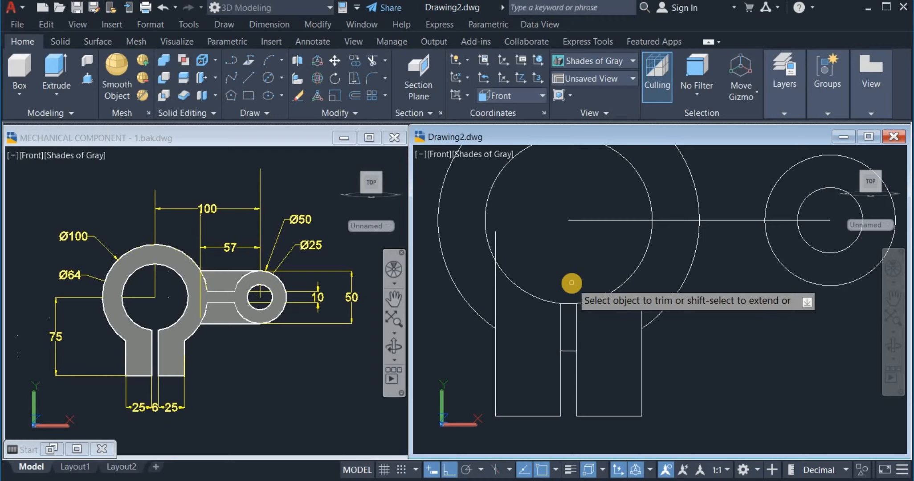
# Trim the middle box ends, left leg line and right leg stub, then recentre the clamp
pyautogui.click(571, 282)
pyautogui.click(570, 375)
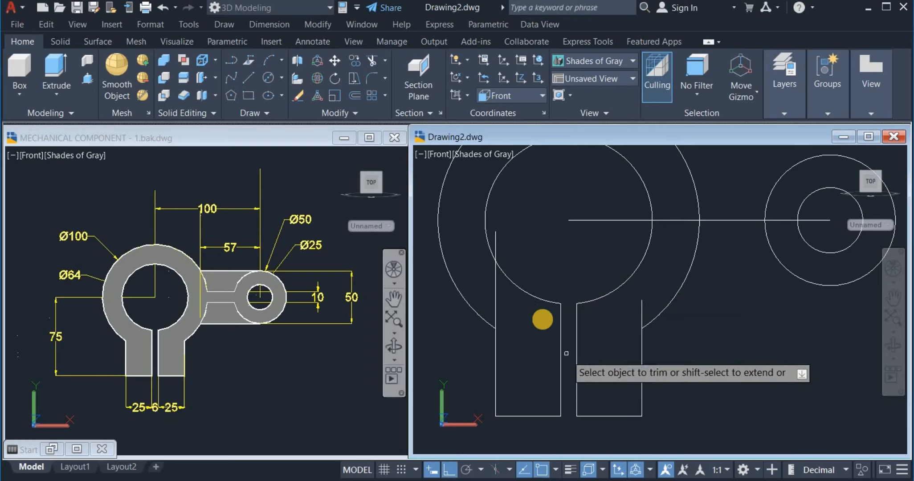
pyautogui.click(502, 300)
pyautogui.click(488, 297)
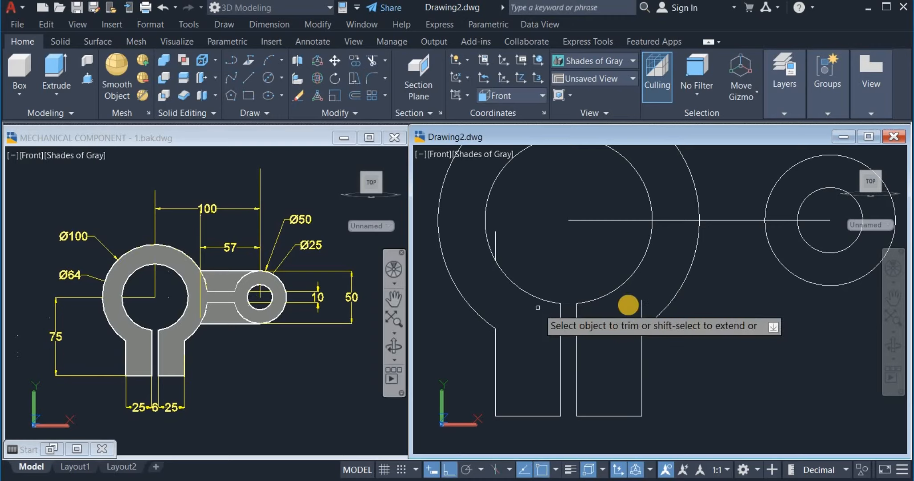
pyautogui.click(652, 300)
pyautogui.click(628, 314)
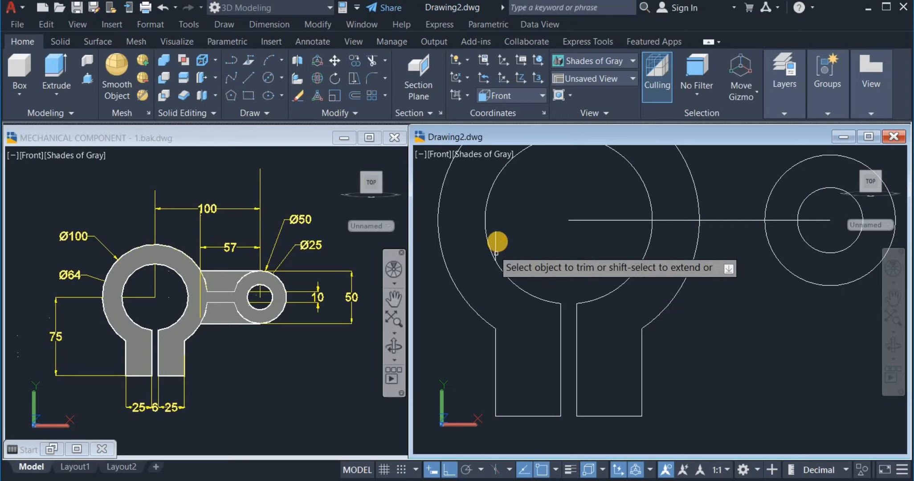
pyautogui.scroll(-2, 497, 240)
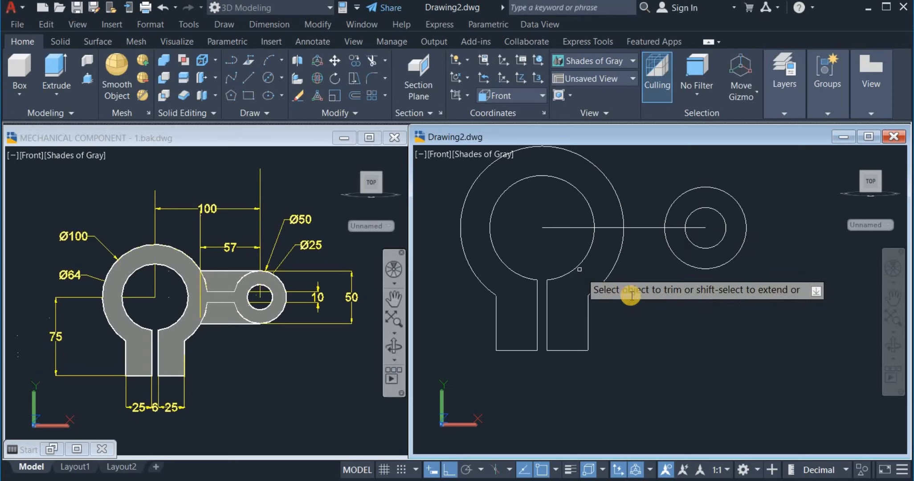
pyautogui.rightClick(660, 301)
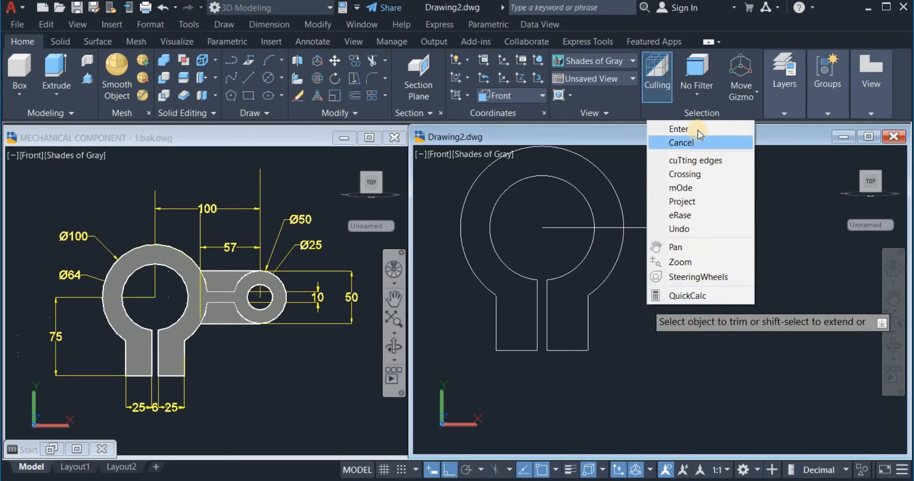
pyautogui.click(680, 127)
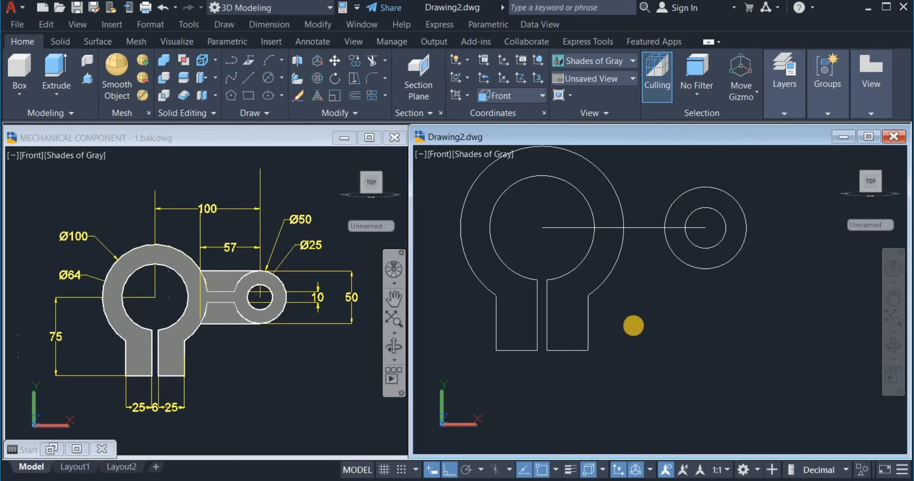
pyautogui.moveTo(634, 326); pyautogui.dragTo(667, 369, button='middle')
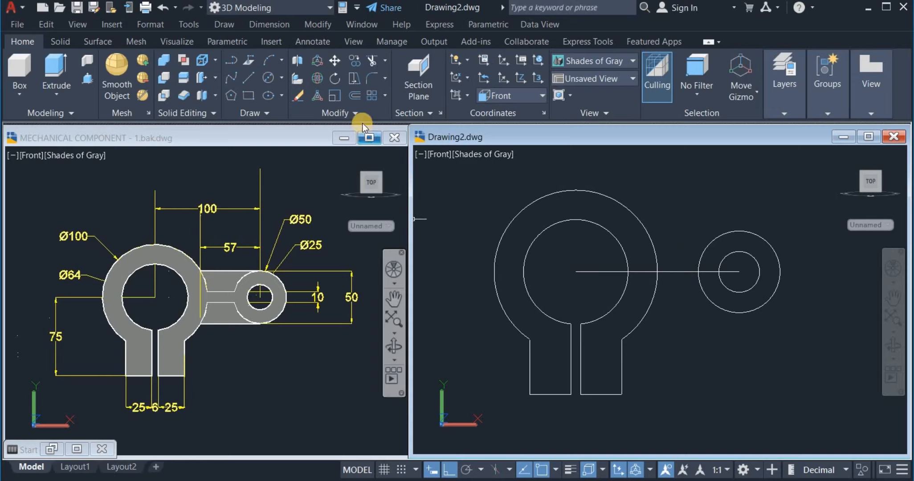
# Offset the 100-unit centre line by 5 above and below, between the Ø100 ring and Ø50 boss
pyautogui.click(356, 96)
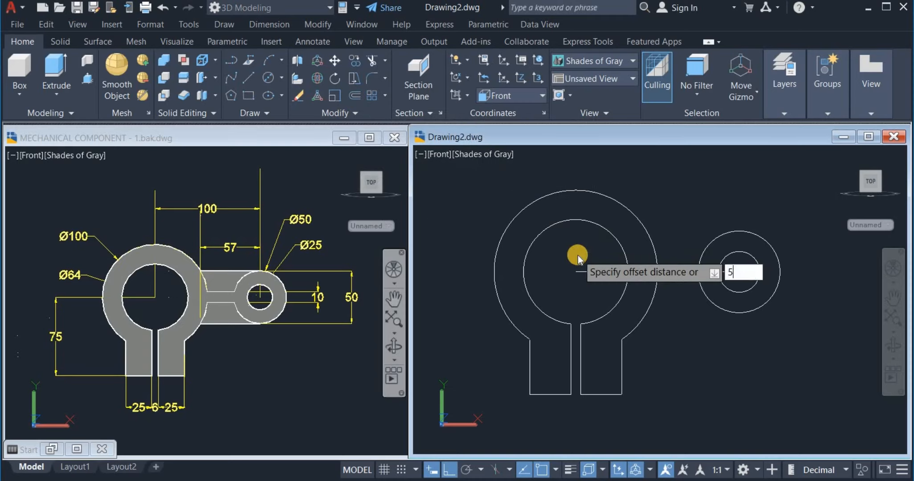
pyautogui.press('Return')
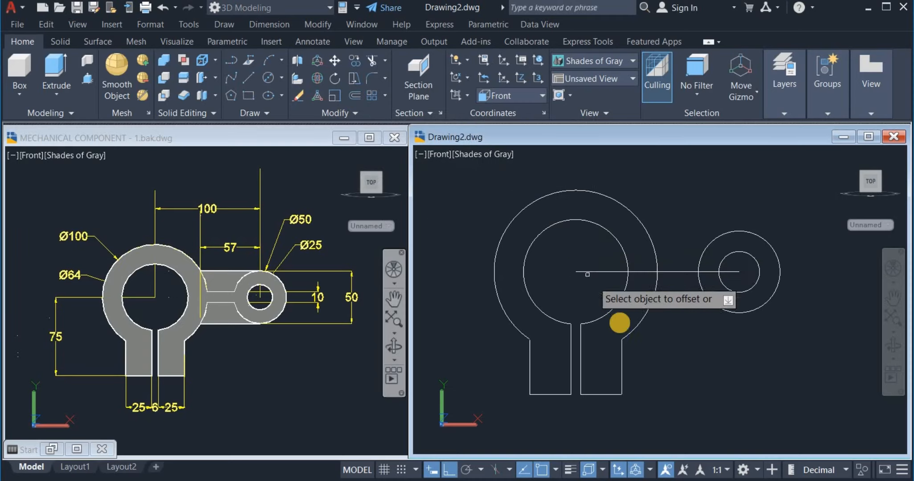
pyautogui.click(683, 273)
pyautogui.click(673, 217)
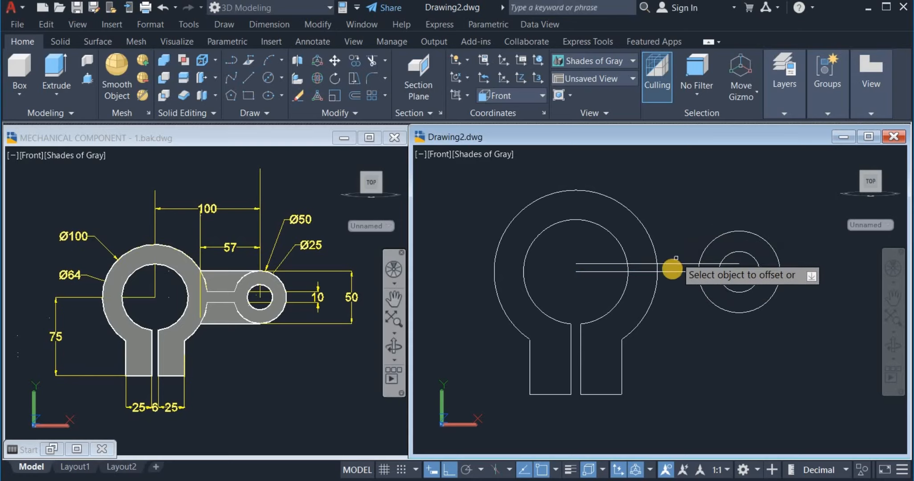
pyautogui.click(669, 272)
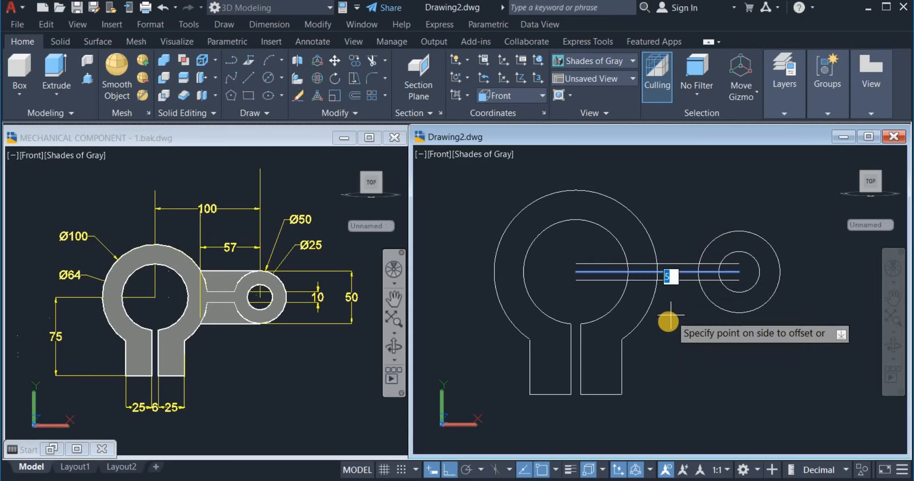
pyautogui.click(669, 320)
pyautogui.rightClick(673, 189)
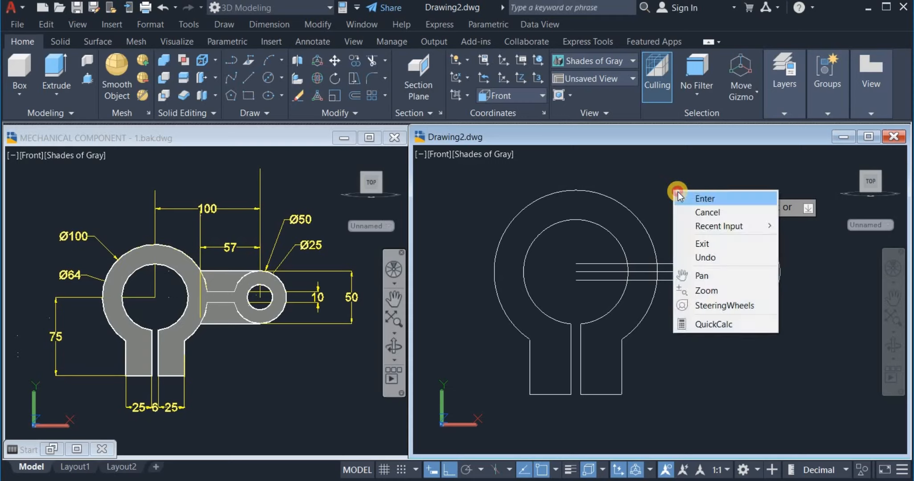
pyautogui.click(684, 196)
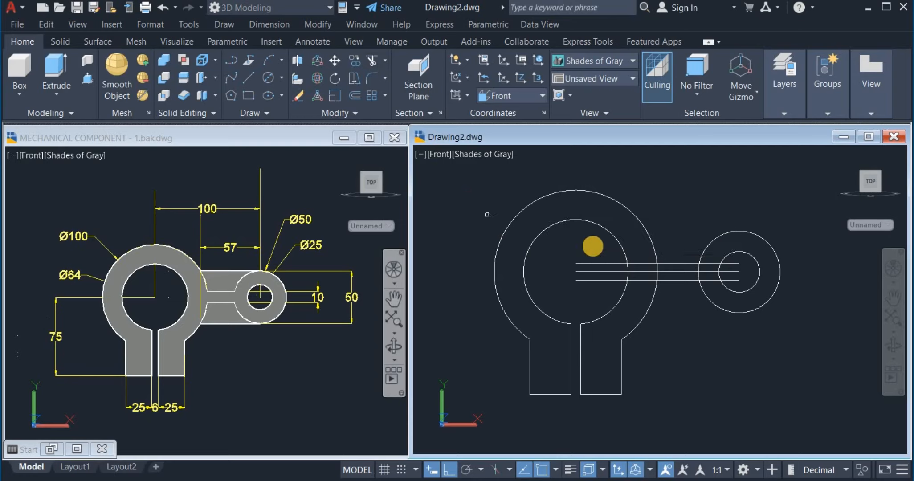
# Trim the arm lines inside the large ring, between the circles, and inside the small ring
pyautogui.click(594, 245)
pyautogui.click(585, 293)
pyautogui.press('Return')
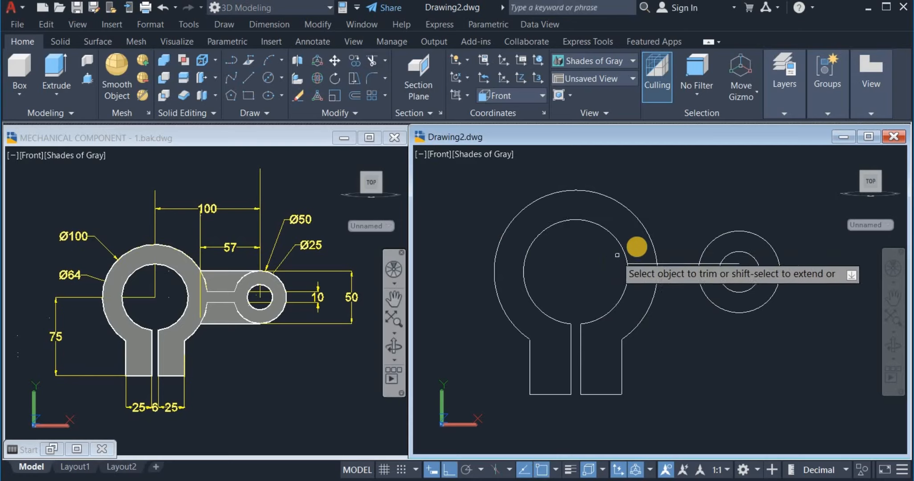
pyautogui.click(643, 245)
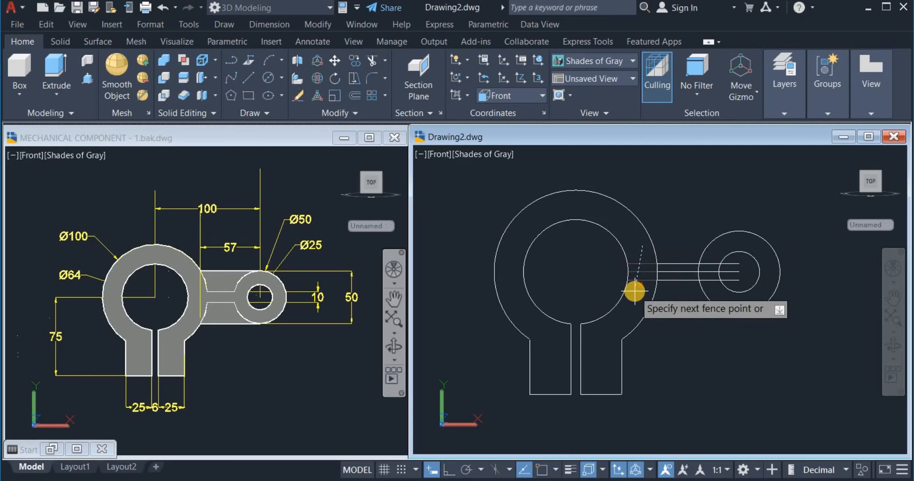
pyautogui.click(634, 292)
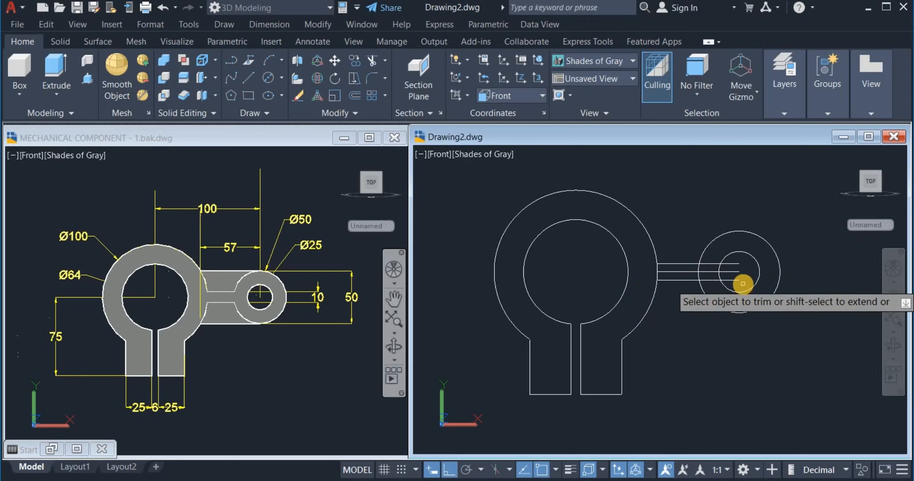
pyautogui.scroll(3, 742, 287)
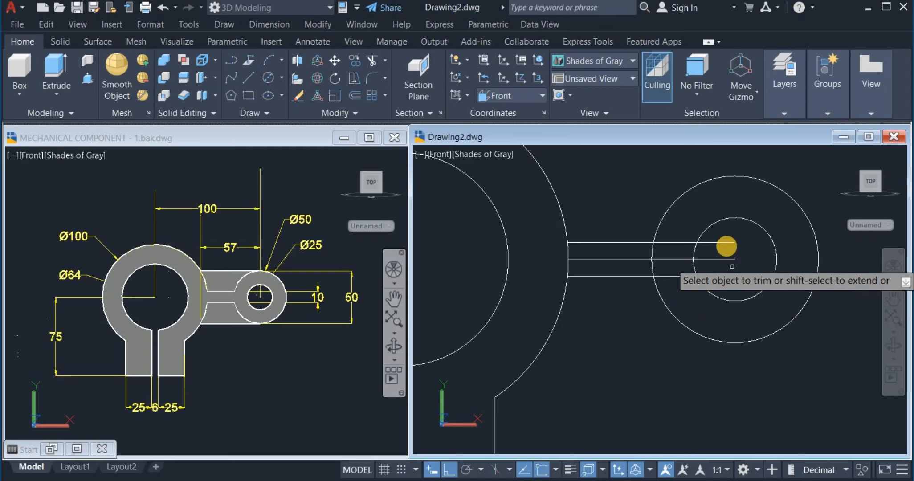
pyautogui.click(724, 232)
pyautogui.click(720, 282)
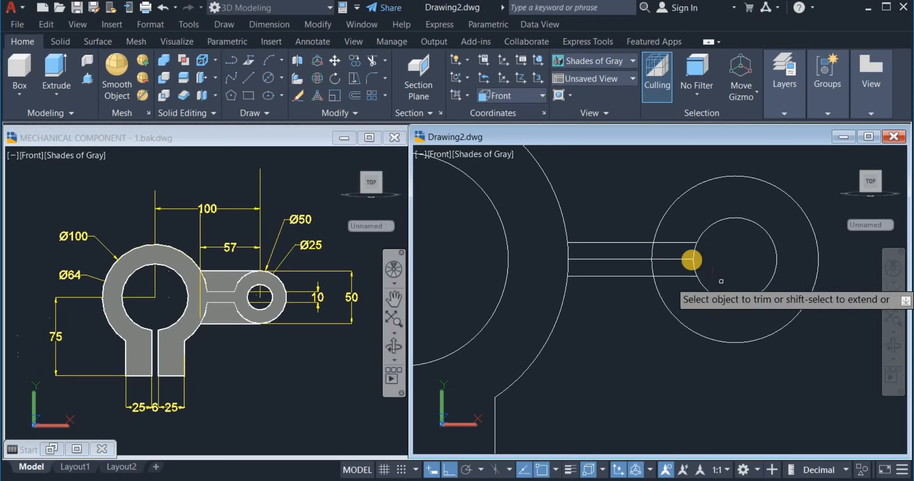
pyautogui.click(682, 222)
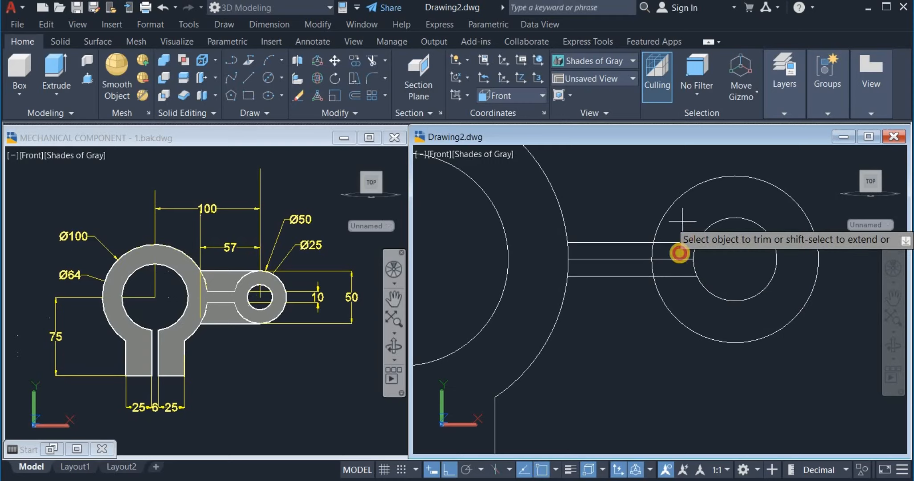
pyautogui.click(675, 284)
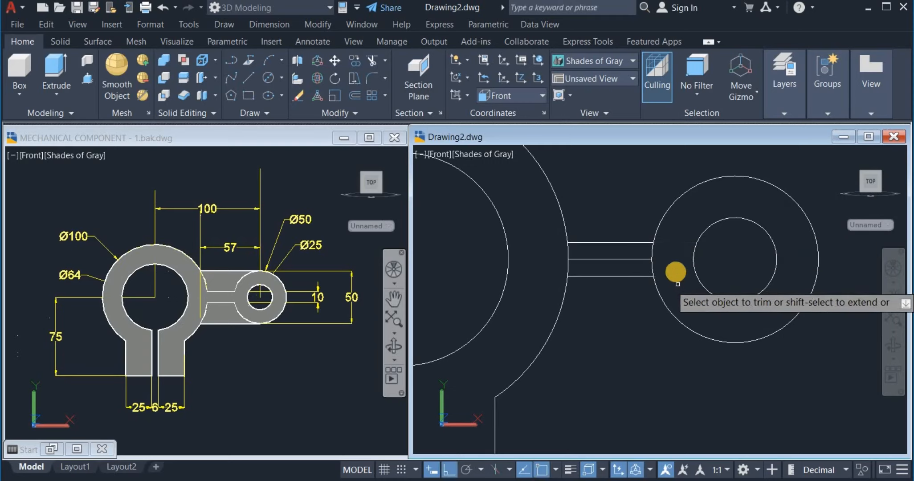
# Trim the small and large ring arcs between the arm lines so the rings open onto the arm
pyautogui.click(673, 262)
pyautogui.click(548, 263)
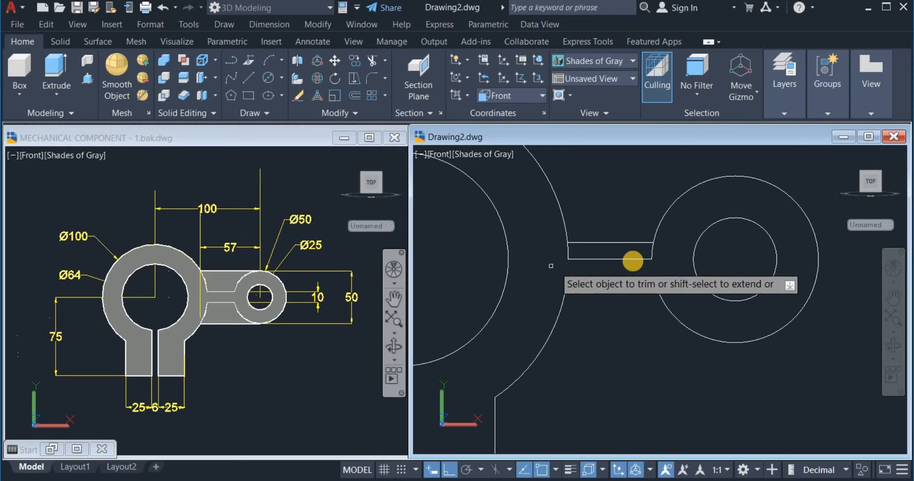
pyautogui.click(593, 262)
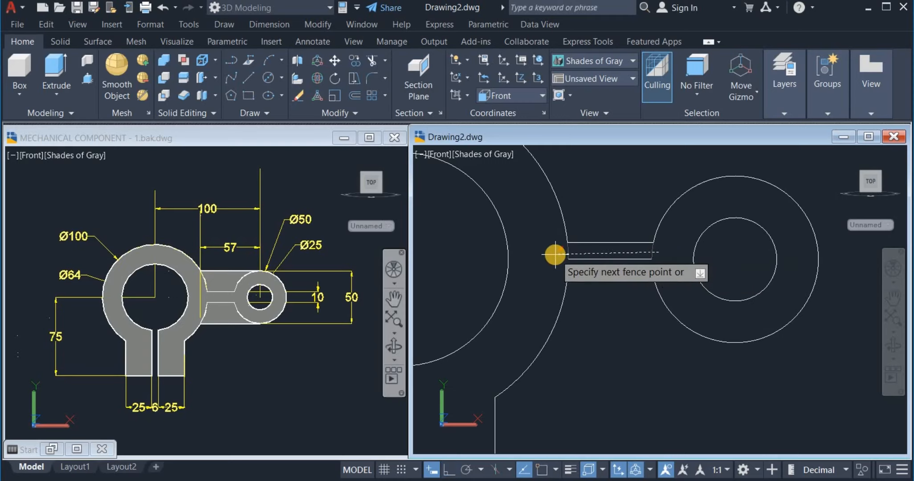
pyautogui.click(554, 255)
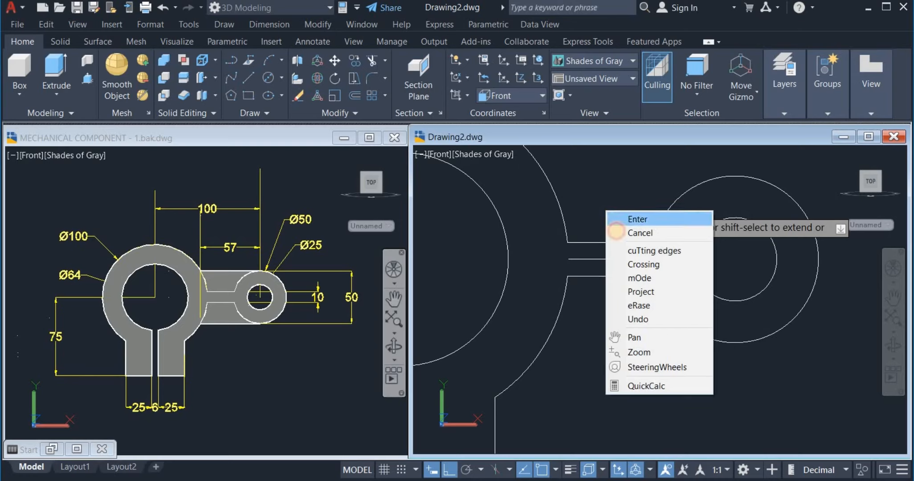
pyautogui.click(617, 217)
# Erase the horizontal centre line running between the two circles
pyautogui.click(612, 258)
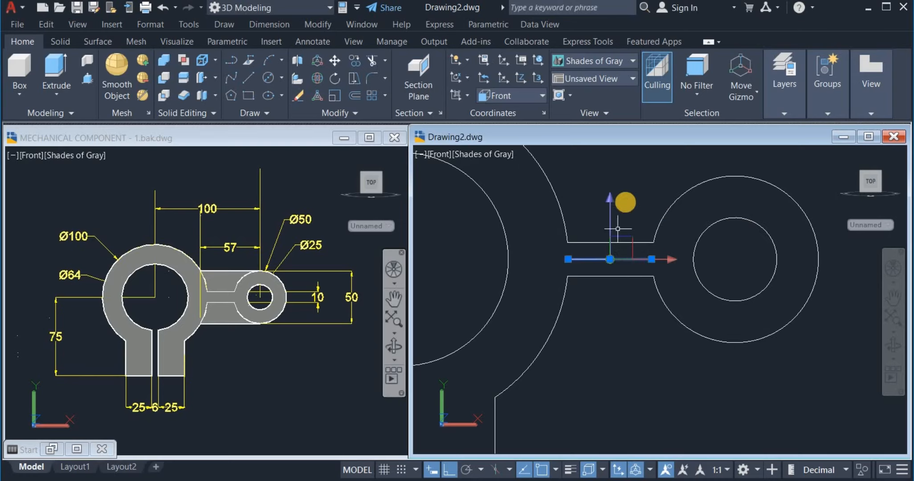
pyautogui.rightClick(631, 202)
pyautogui.click(663, 228)
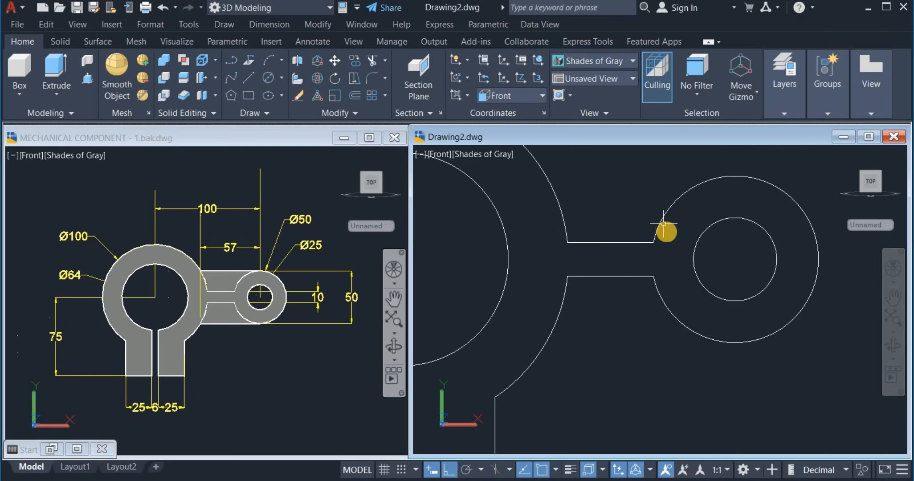
pyautogui.scroll(-3, 665, 229)
pyautogui.moveTo(665, 229); pyautogui.dragTo(689, 265, button='middle')
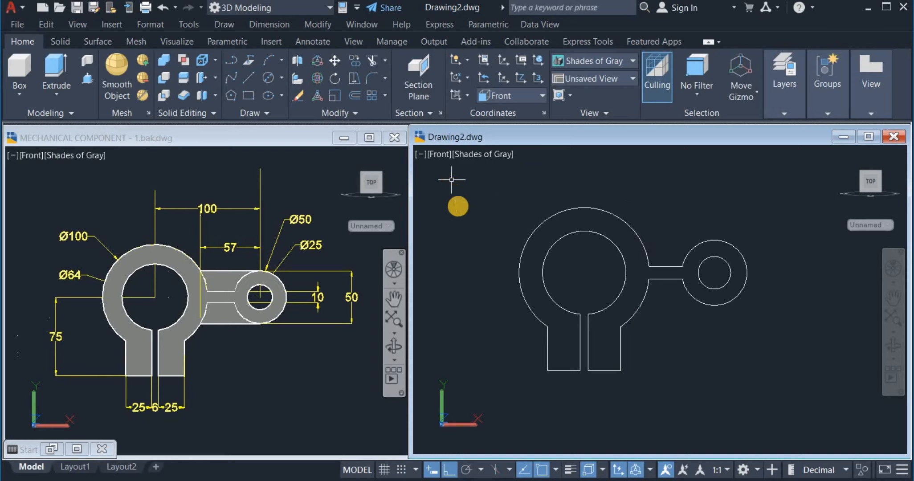
# Window-select the ring, legs, arm and boss pieces and join them into one polyline
pyautogui.click(356, 115)
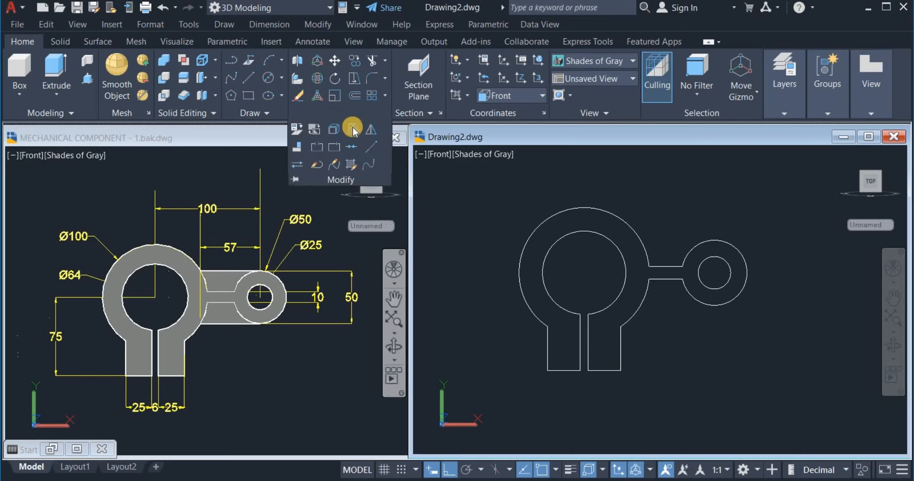
pyautogui.click(355, 147)
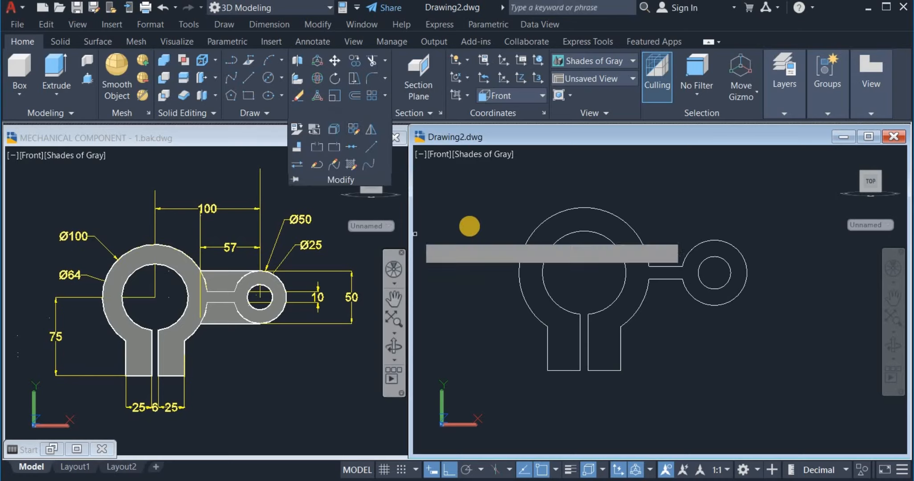
pyautogui.click(471, 181)
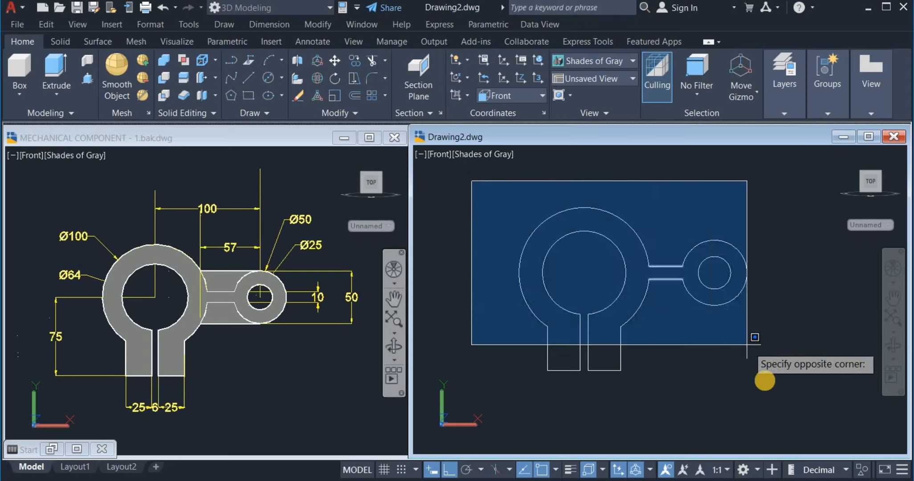
pyautogui.click(764, 388)
pyautogui.press('Return')
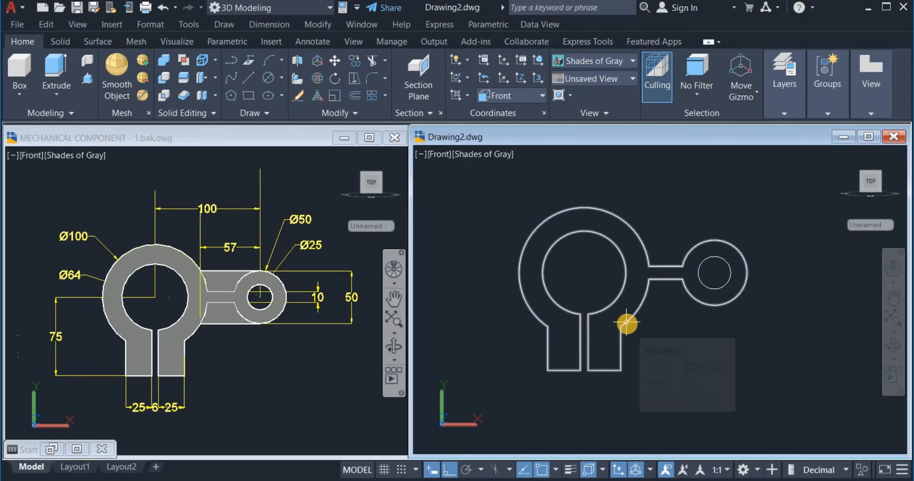
pyautogui.moveTo(627, 323)
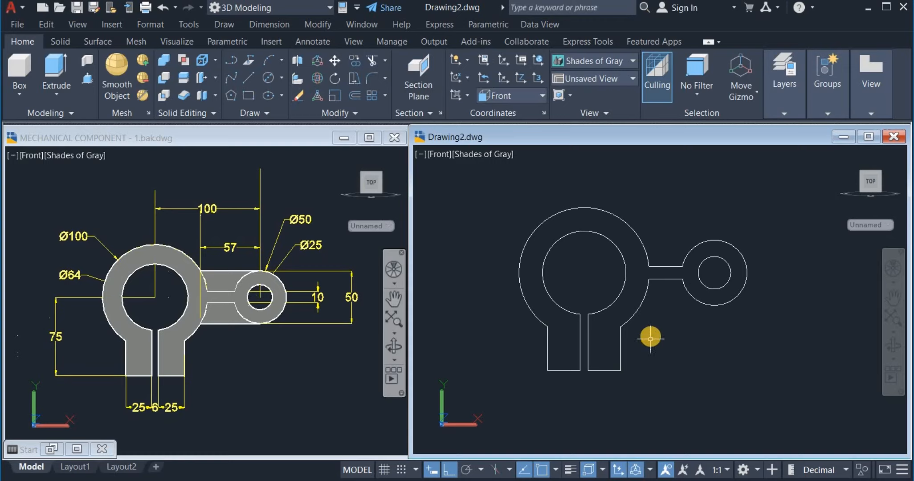
# Show the Drawing2 clamp outline in the SE Isometric view
pyautogui.click(600, 82)
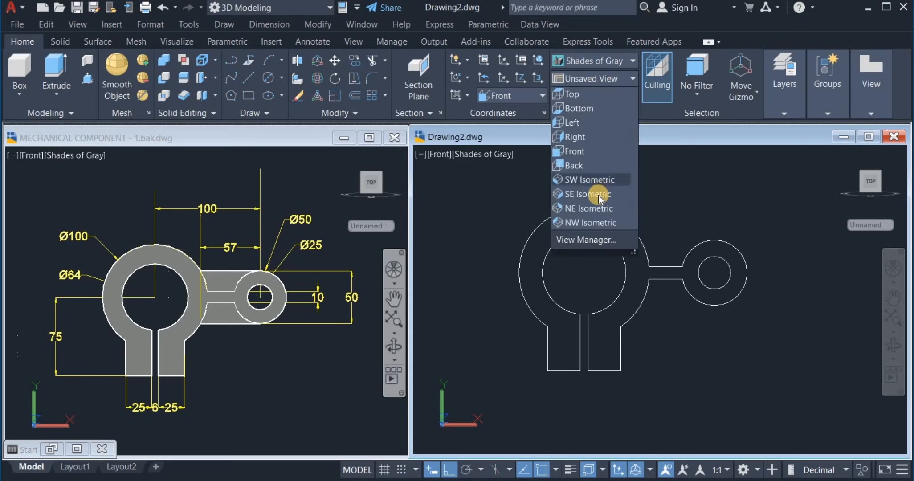
pyautogui.click(599, 195)
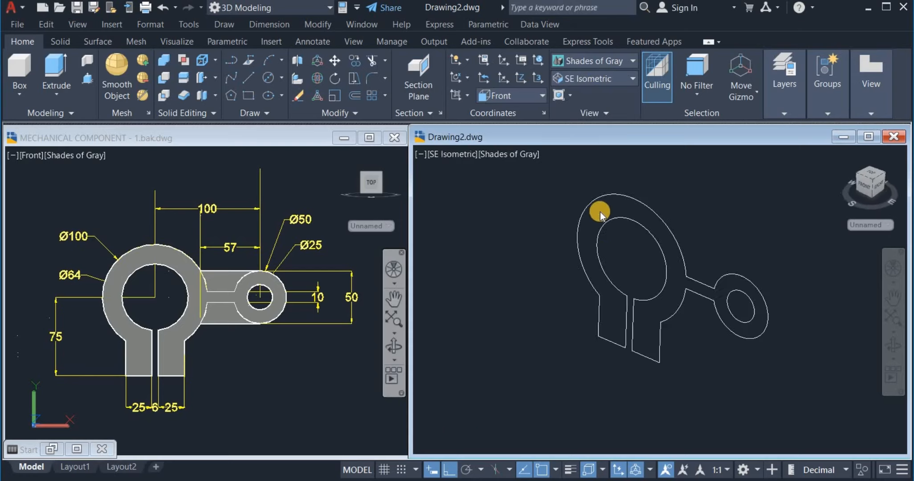
pyautogui.moveTo(542, 259); pyautogui.dragTo(508, 287, button='middle')
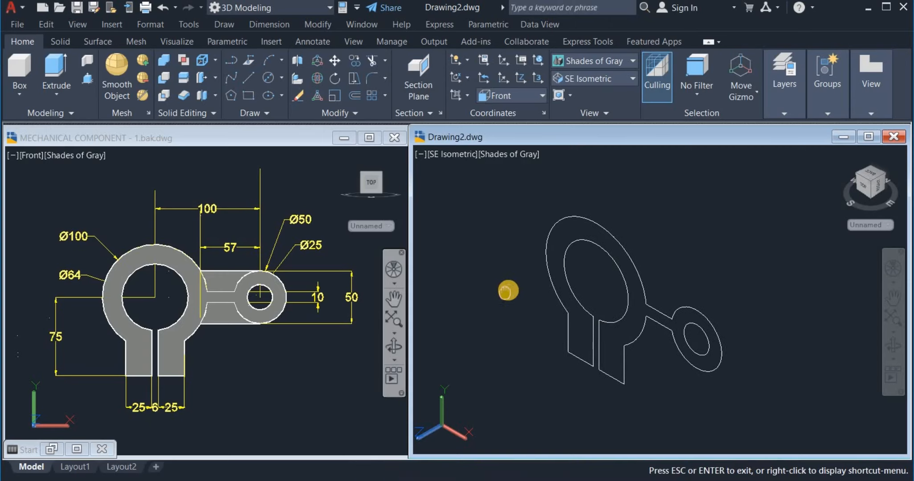
# Switch the MECHANICAL COMPONENT reference drawing to its Right side view
pyautogui.click(254, 360)
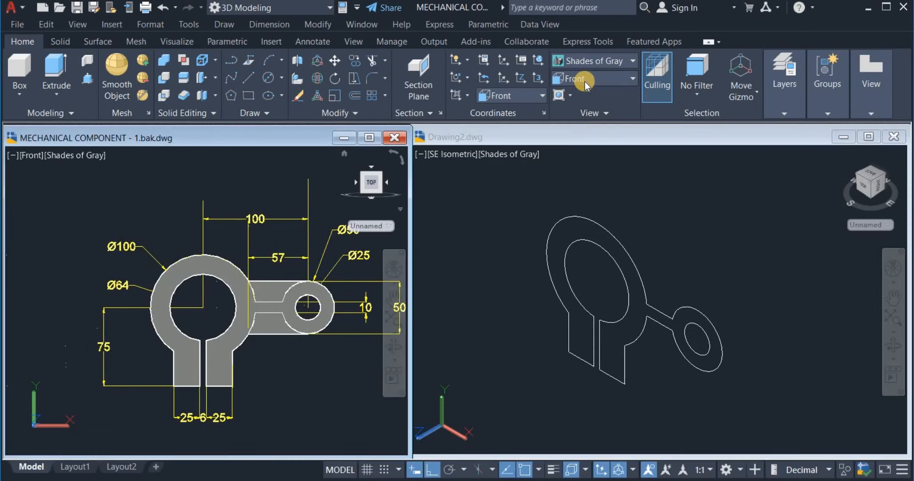
pyautogui.click(587, 79)
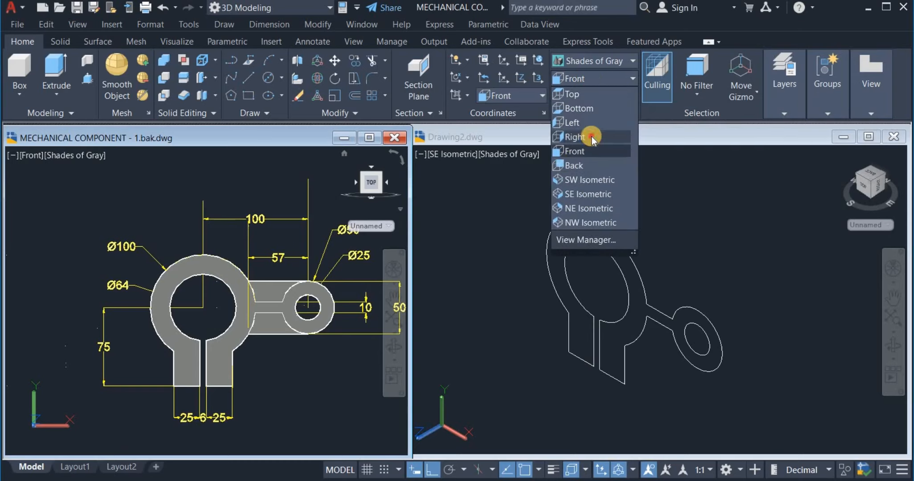
pyautogui.click(591, 137)
pyautogui.moveTo(323, 294); pyautogui.dragTo(312, 295, button='middle')
pyautogui.hotkey('ctrl', 'Tab')
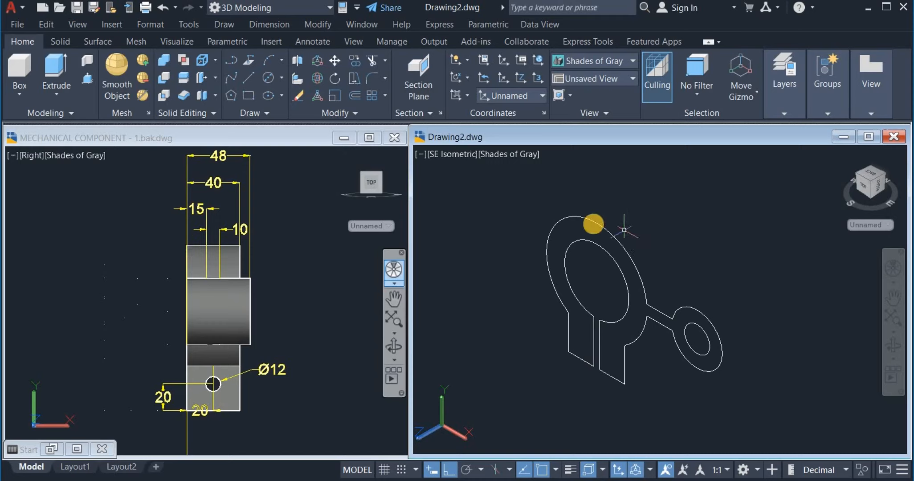
pyautogui.moveTo(592, 222)
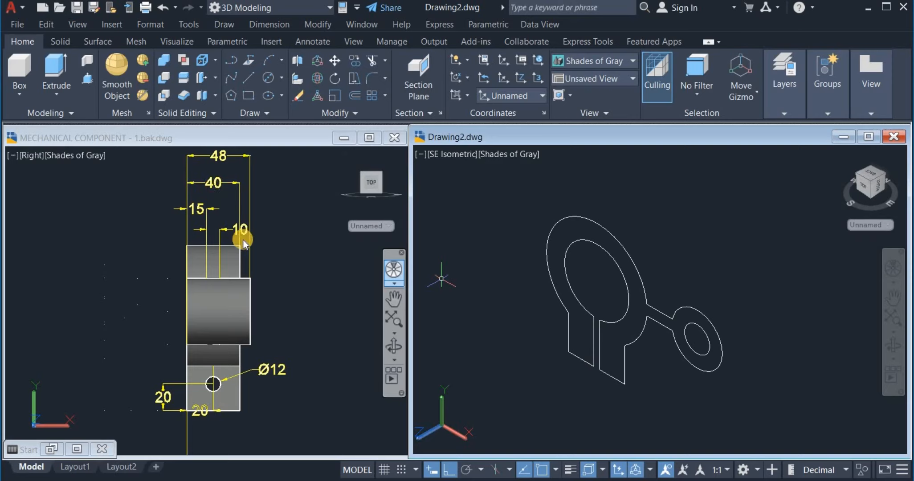
# Presspull the area inside the clamp outline to a height of 40
pyautogui.click(87, 81)
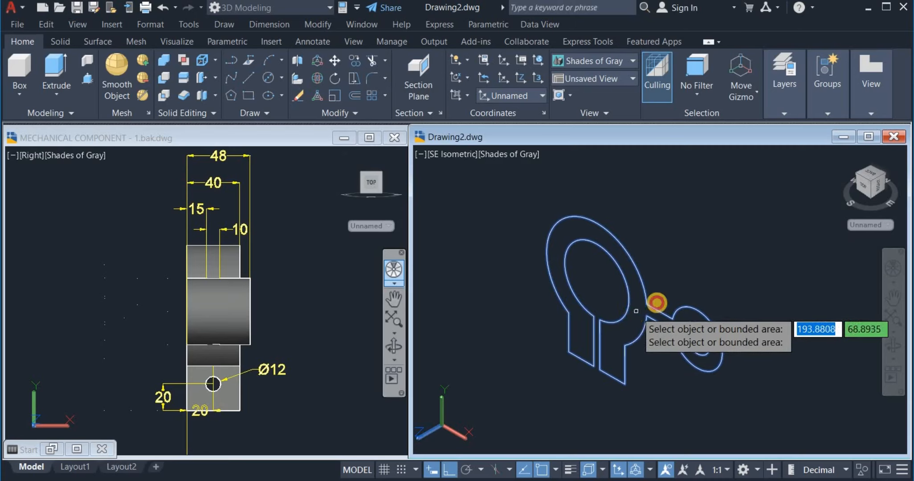
pyautogui.click(636, 312)
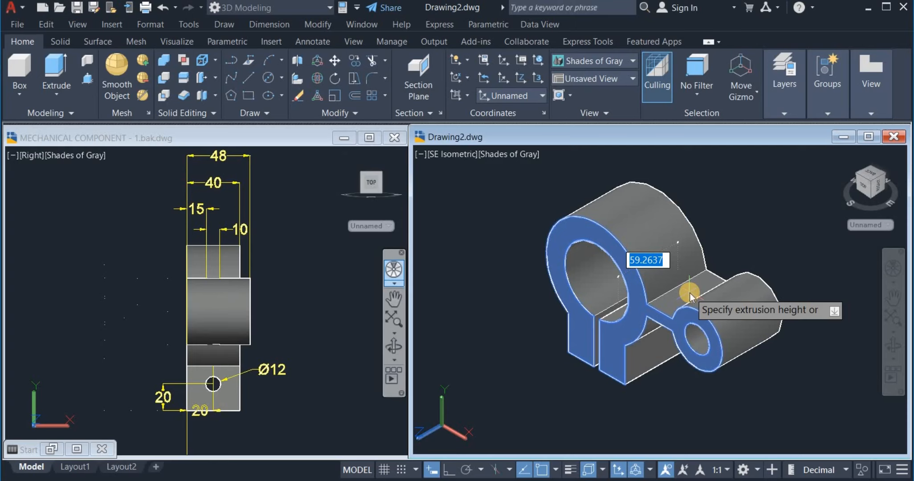
pyautogui.write('40')
pyautogui.press('Return')
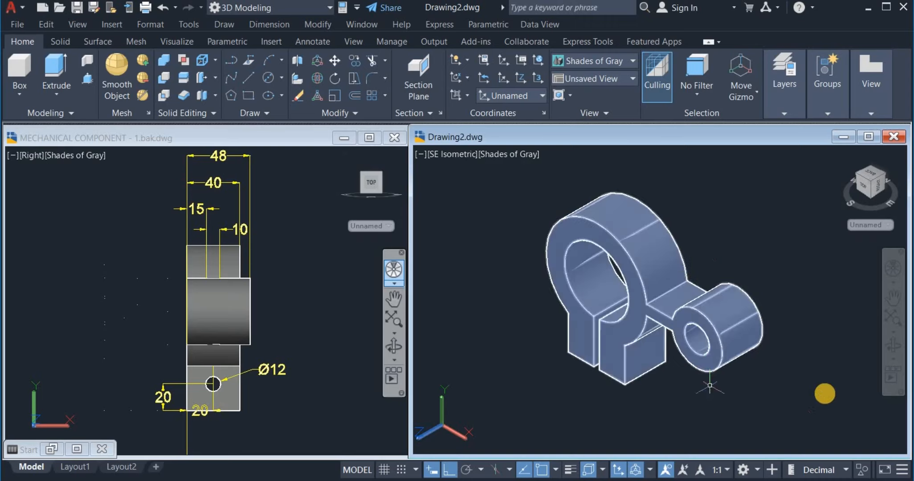
# Orbit the model to inspect the extruded clamp from another side
pyautogui.click(893, 346)
pyautogui.moveTo(834, 339); pyautogui.dragTo(705, 337)
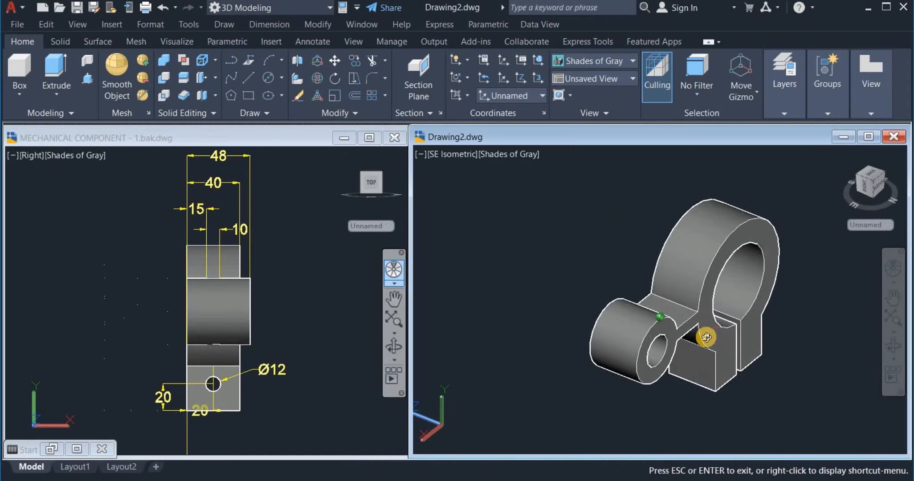
pyautogui.moveTo(706, 337); pyautogui.dragTo(686, 324, button='middle')
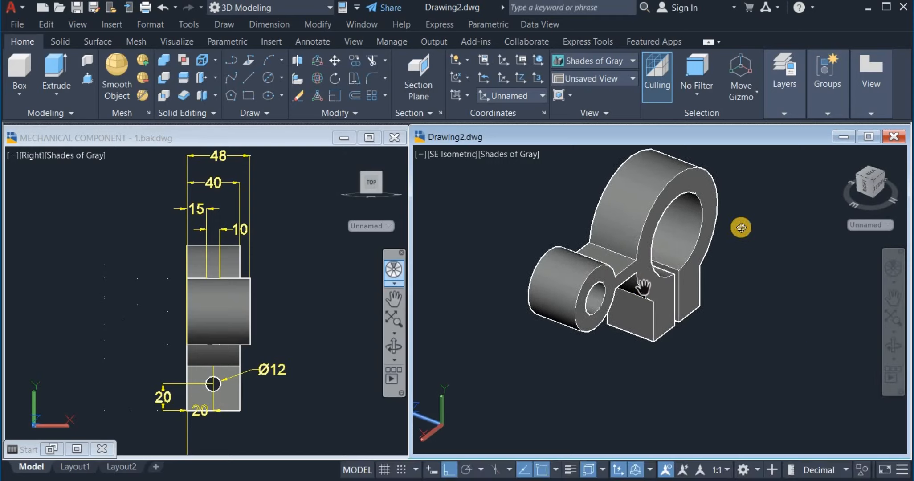
pyautogui.rightClick(749, 230)
pyautogui.click(755, 235)
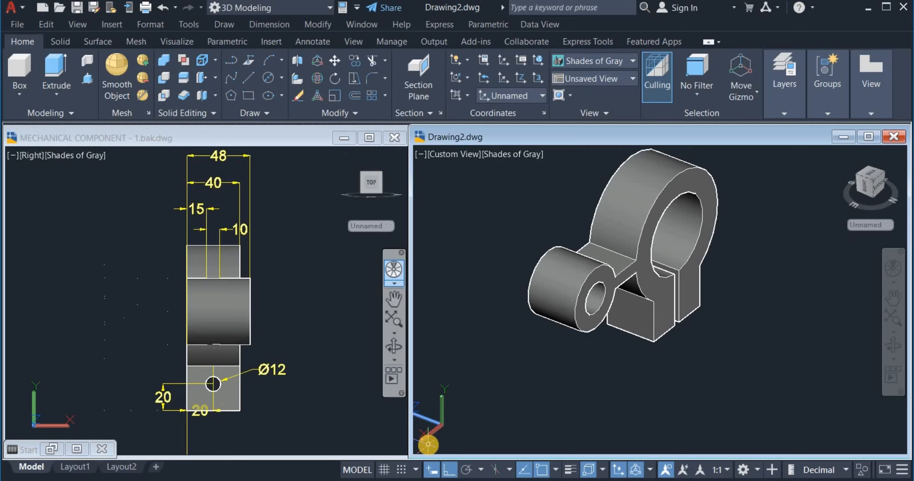
# Draw a circle centred on the boss hole with its edge on the boss's outer rim
pyautogui.moveTo(628, 379); pyautogui.dragTo(631, 403, button='middle')
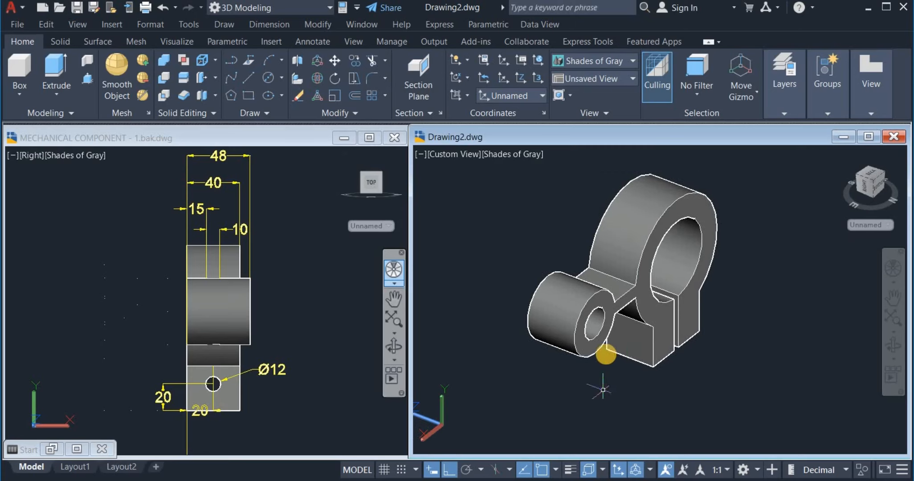
pyautogui.scroll(2, 604, 349)
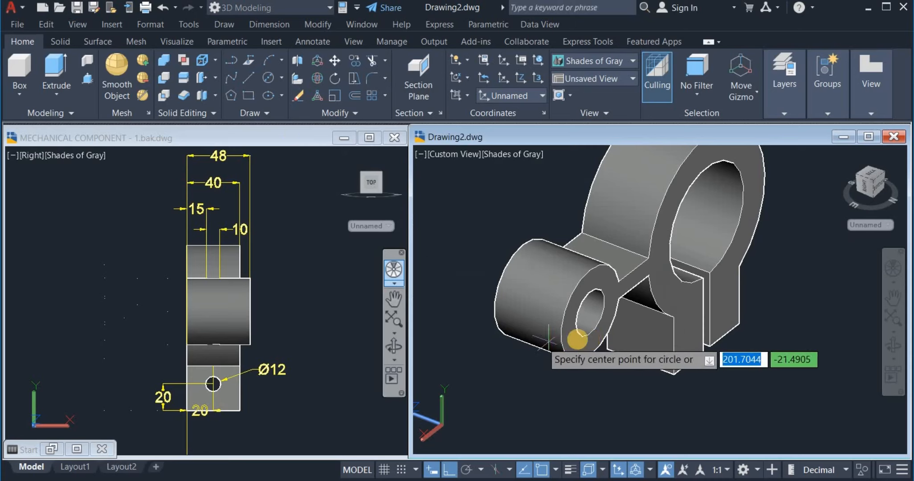
pyautogui.click(592, 315)
pyautogui.scroll(4, 608, 302)
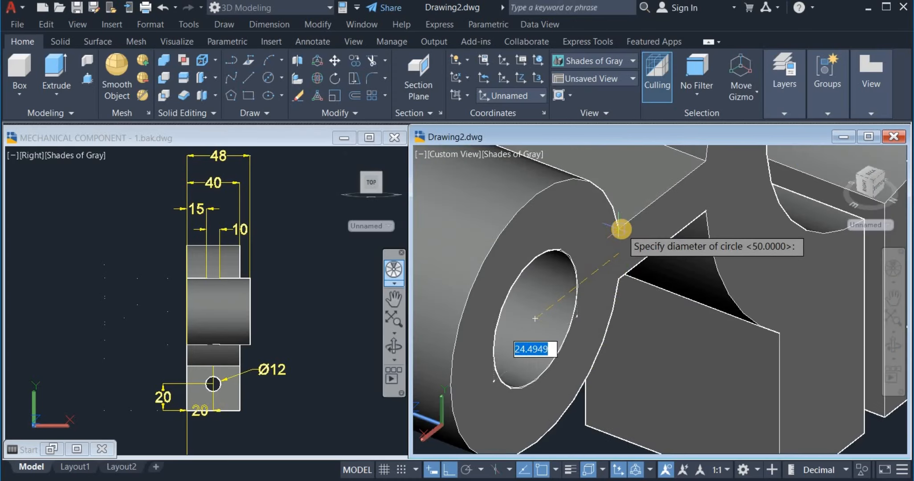
pyautogui.click(620, 229)
pyautogui.scroll(-3, 645, 366)
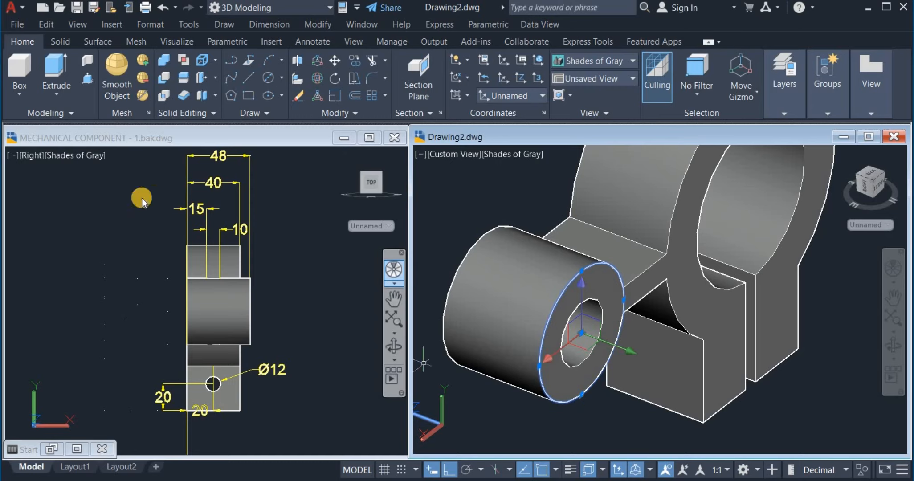
# Presspull the ring on the boss's end face out by 8 units
pyautogui.click(87, 82)
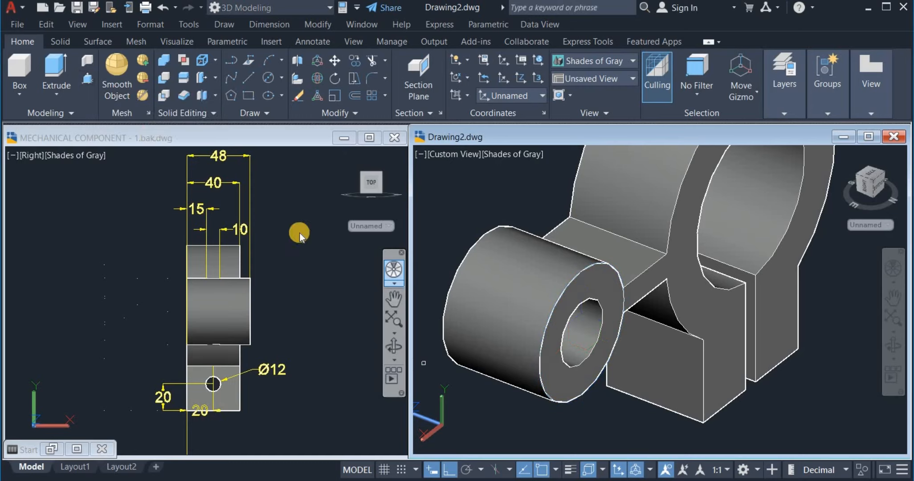
pyautogui.click(568, 383)
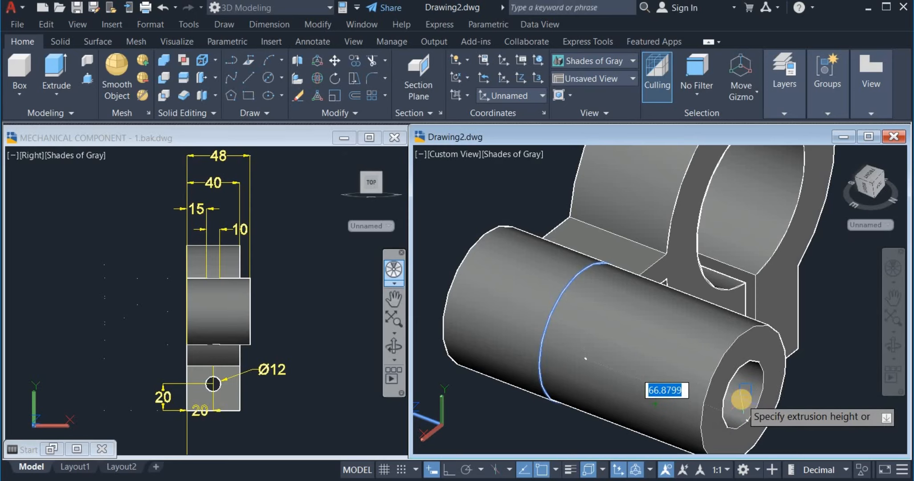
pyautogui.write('8')
pyautogui.press('Return')
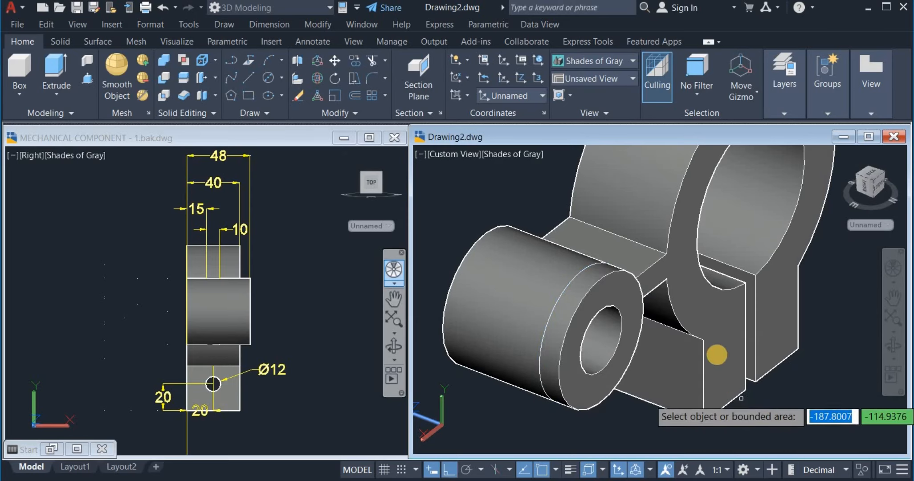
pyautogui.press('Escape')
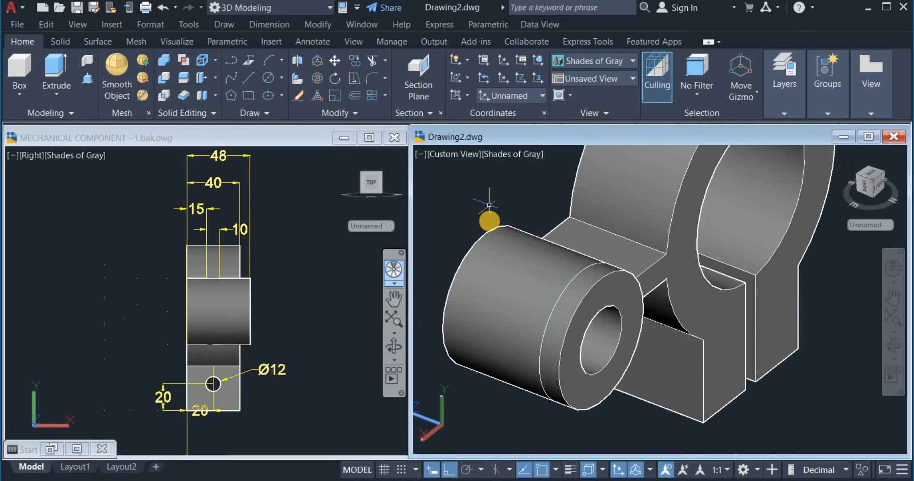
pyautogui.scroll(-4, 489, 221)
pyautogui.moveTo(490, 228); pyautogui.dragTo(520, 265, button='middle')
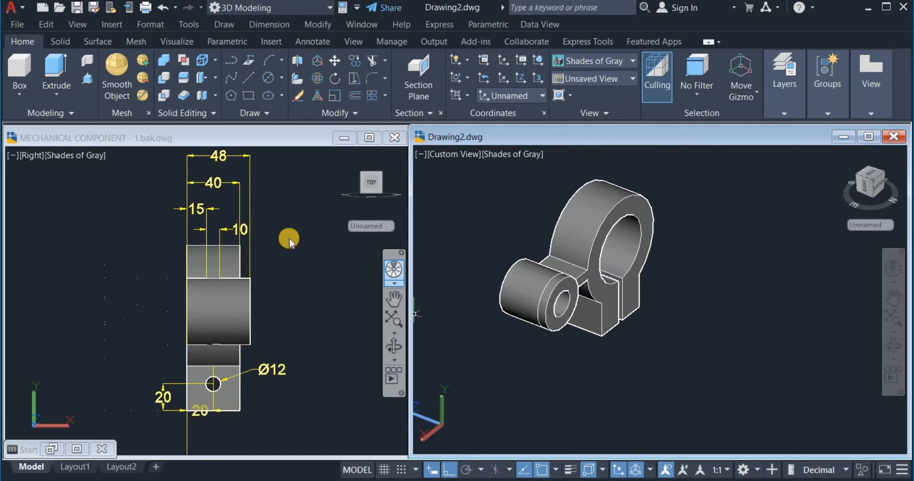
# Return the Drawing2 solid to the SE Isometric view
pyautogui.click(533, 294)
pyautogui.press('Escape')
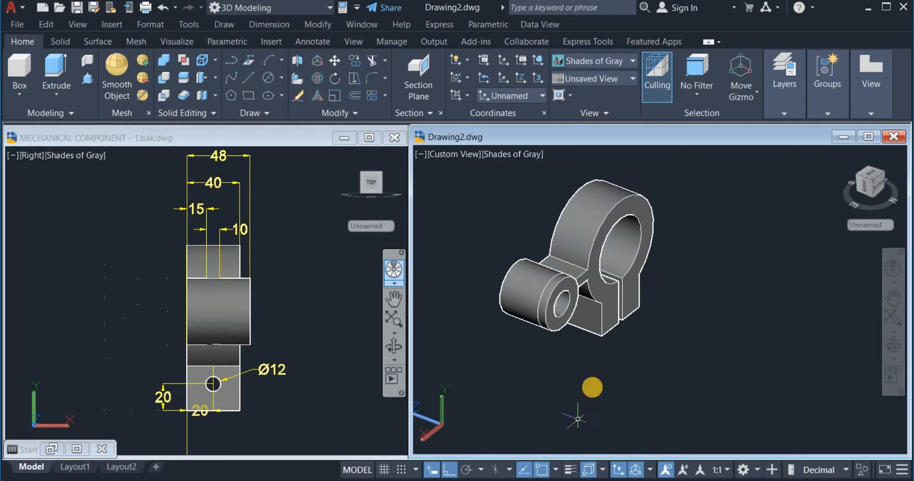
pyautogui.click(609, 78)
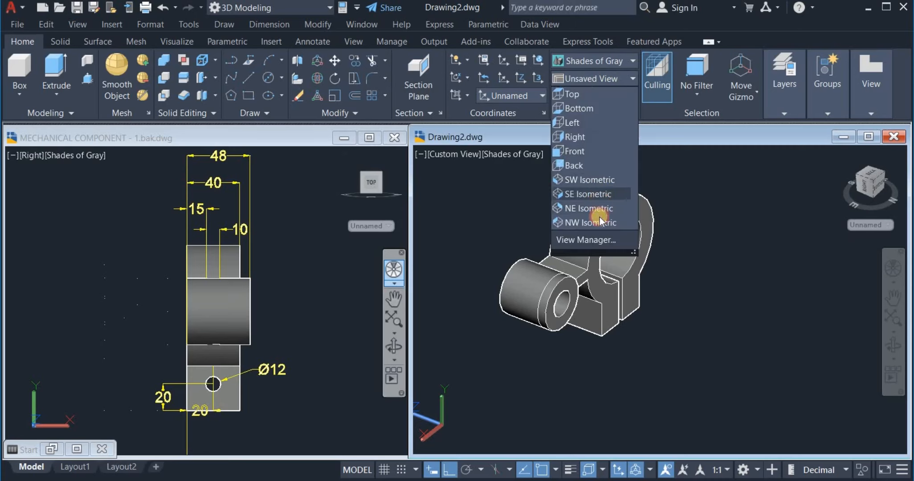
pyautogui.click(588, 194)
pyautogui.moveTo(579, 340); pyautogui.dragTo(527, 343, button='middle')
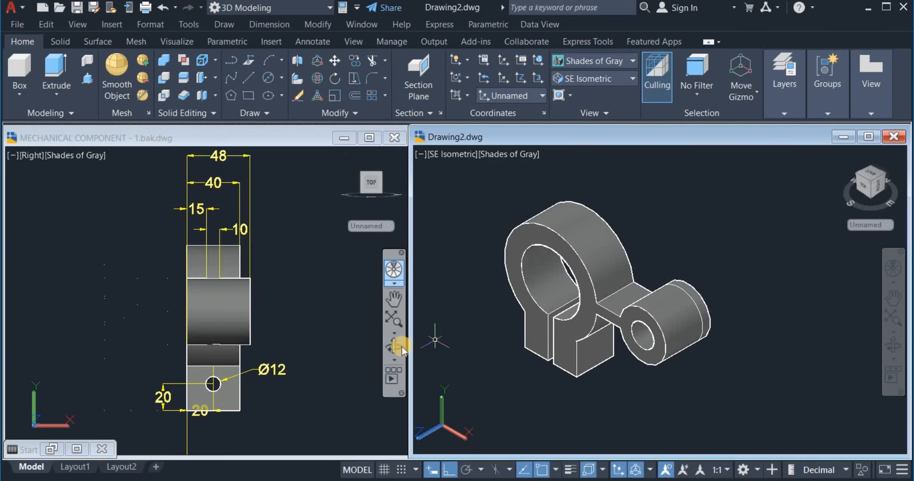
# Set the MECHANICAL COMPONENT reference drawing back to its Front view
pyautogui.click(285, 309)
pyautogui.click(265, 403)
pyautogui.click(592, 78)
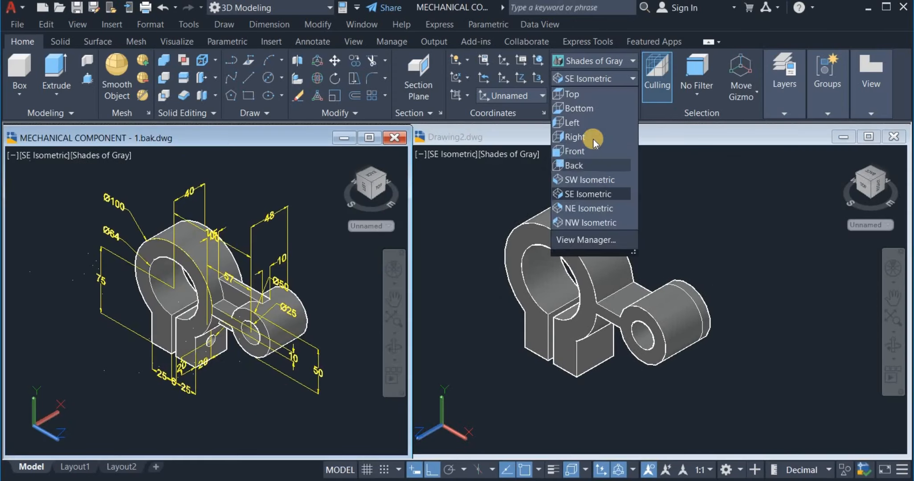
pyautogui.click(579, 151)
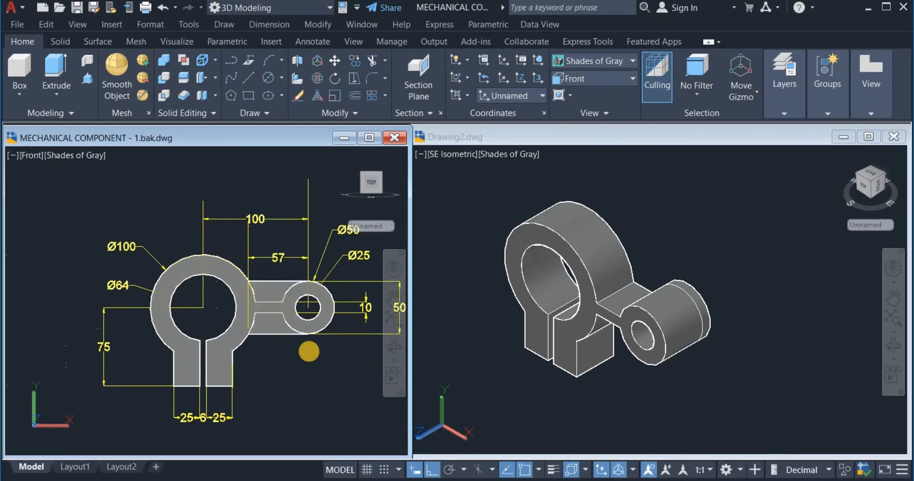
pyautogui.moveTo(309, 351); pyautogui.dragTo(257, 340, button='middle')
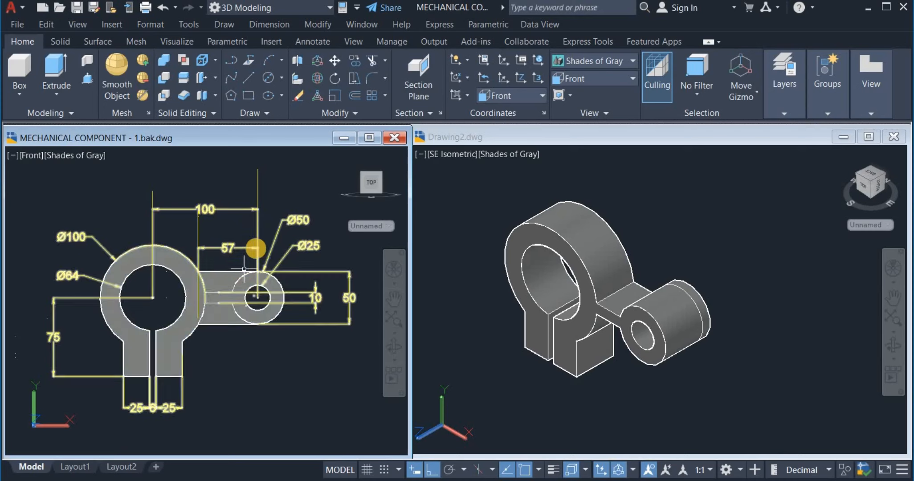
# Draw a 57 by 50 rectangle beside the solid clamp
pyautogui.click(249, 95)
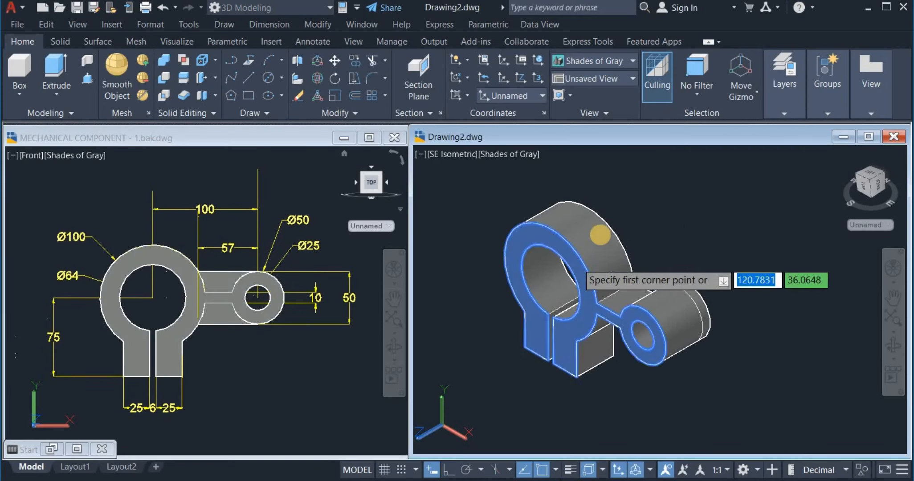
pyautogui.click(709, 208)
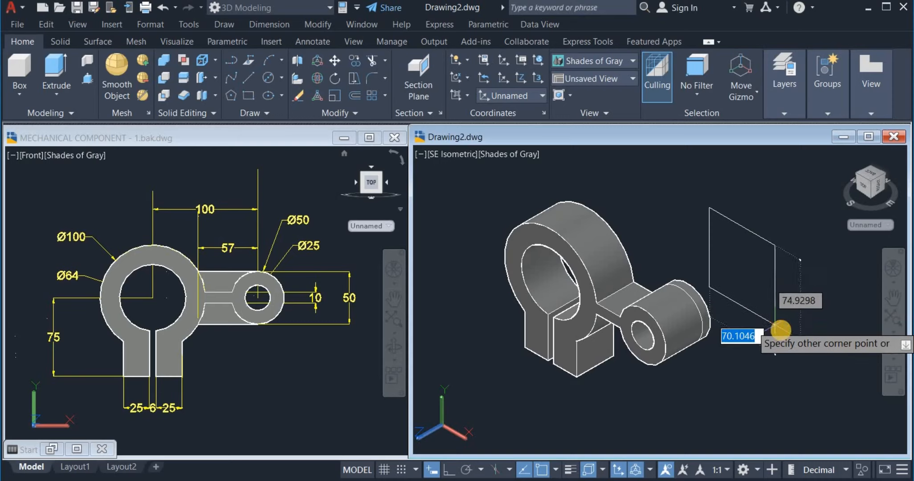
pyautogui.press('BackSpace')
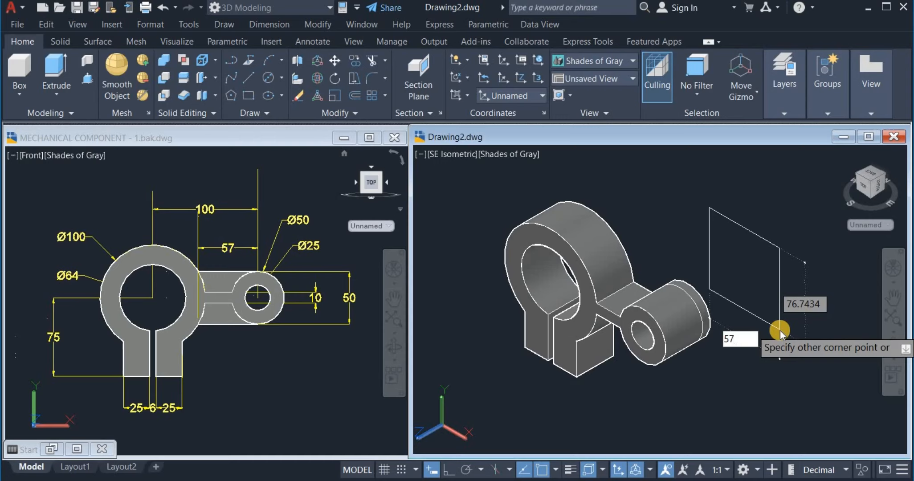
pyautogui.press('Tab')
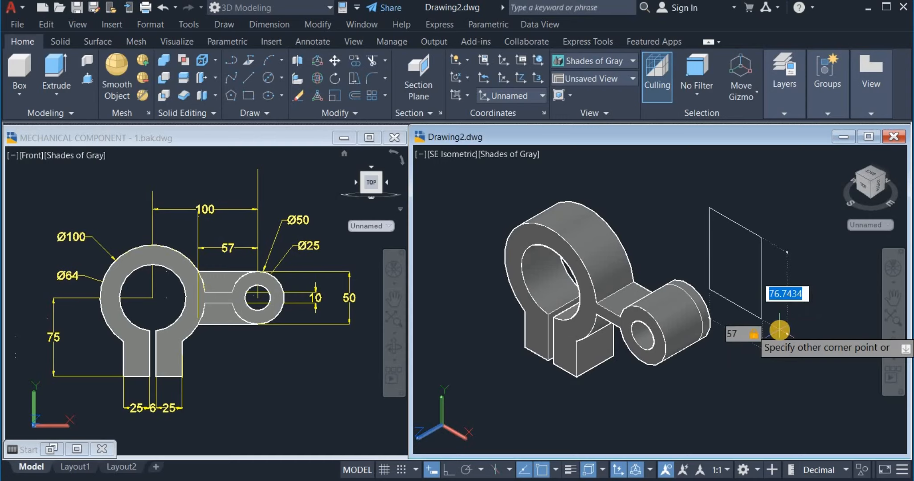
pyautogui.write('50')
pyautogui.press('Return')
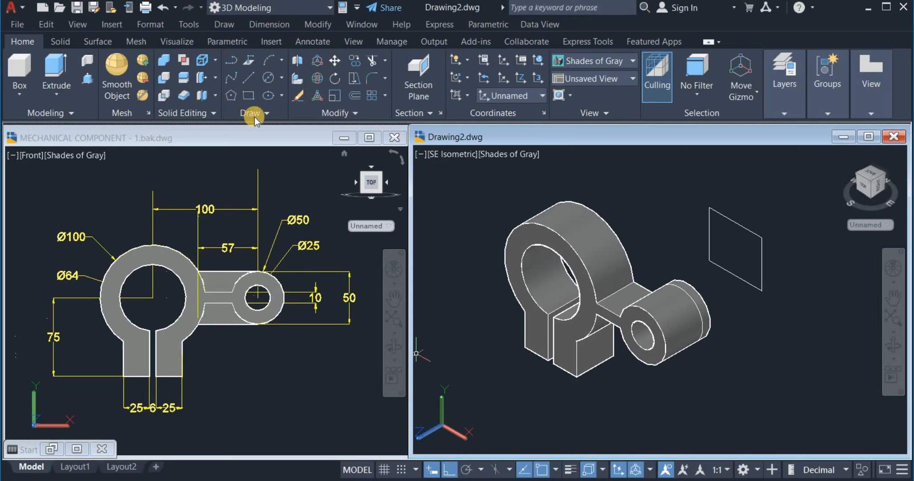
pyautogui.click(283, 61)
# Draw a Start, End, Radius arc of radius 25 between the rectangle's right-side corners
pyautogui.click(278, 60)
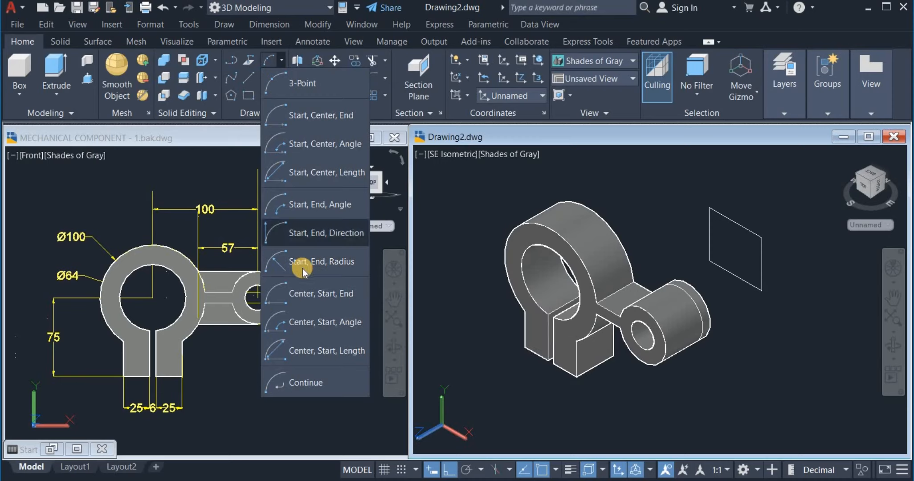
pyautogui.click(319, 263)
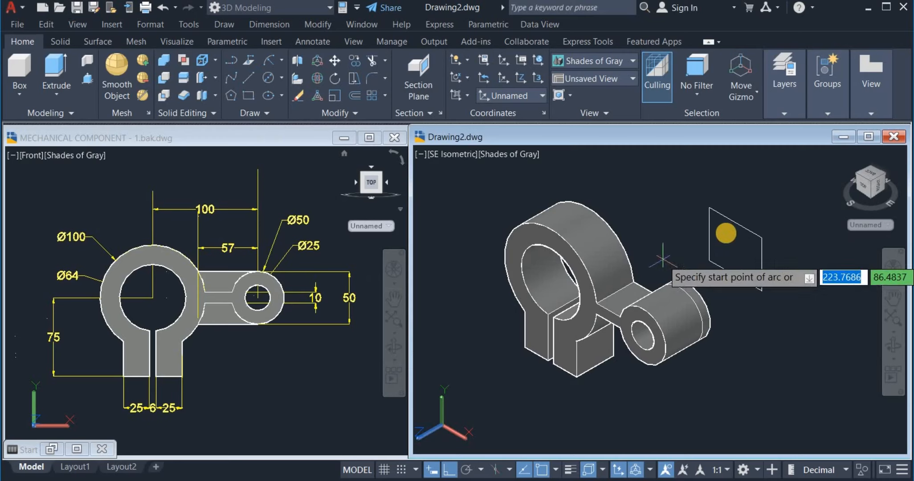
pyautogui.click(761, 238)
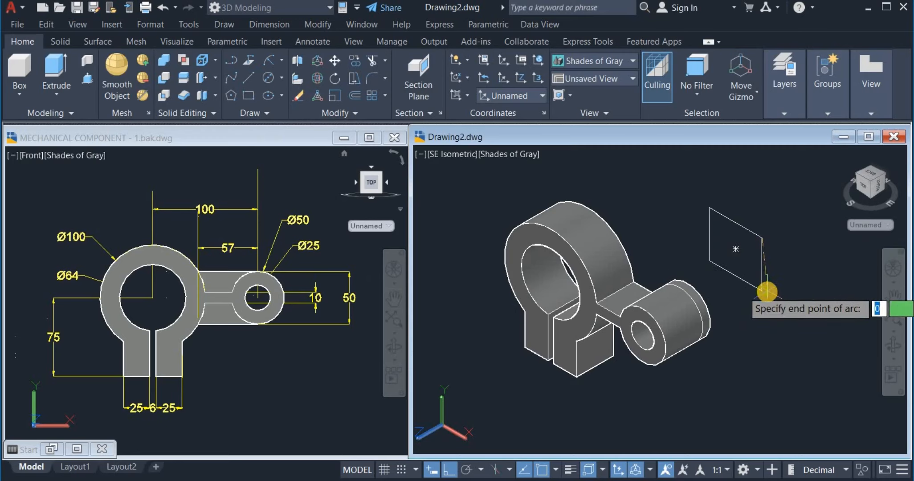
pyautogui.click(764, 289)
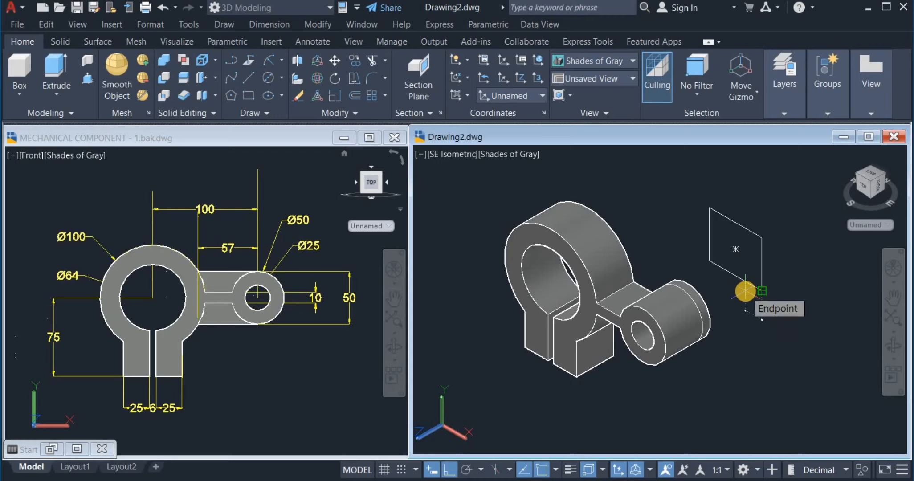
pyautogui.click(745, 293)
pyautogui.write('25')
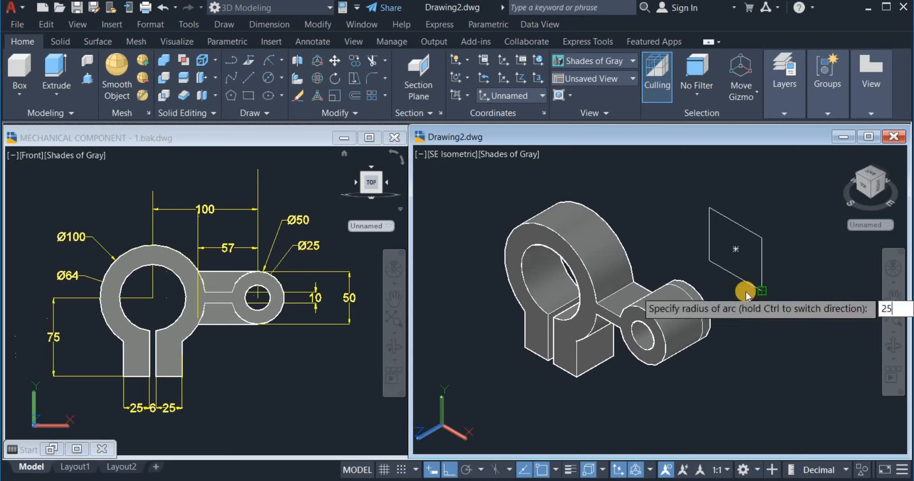
pyautogui.press('Return')
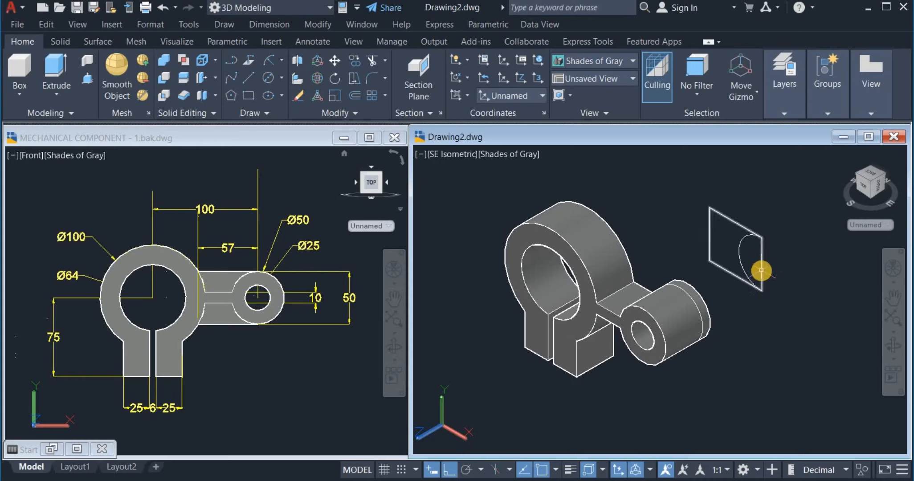
# Trim the rectangle's right edge with a fence so the arc forms a curved notch
pyautogui.click(370, 60)
pyautogui.click(783, 262)
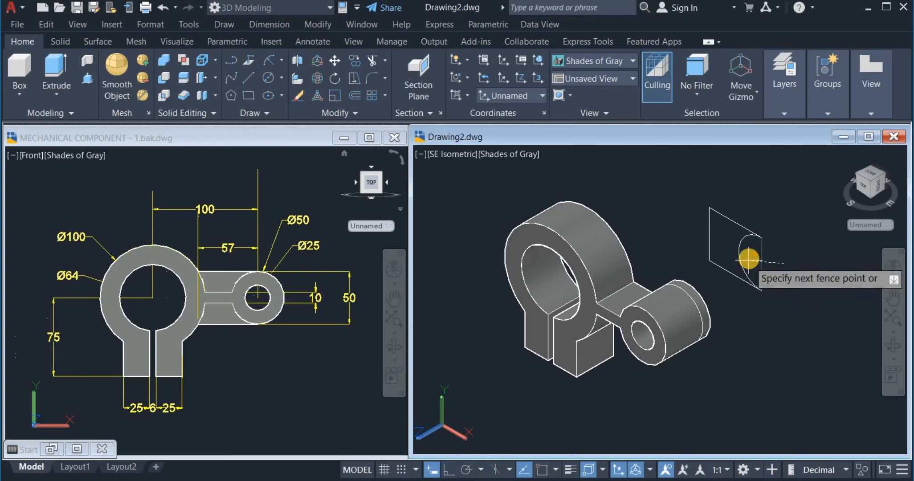
pyautogui.press('Return')
pyautogui.rightClick(764, 203)
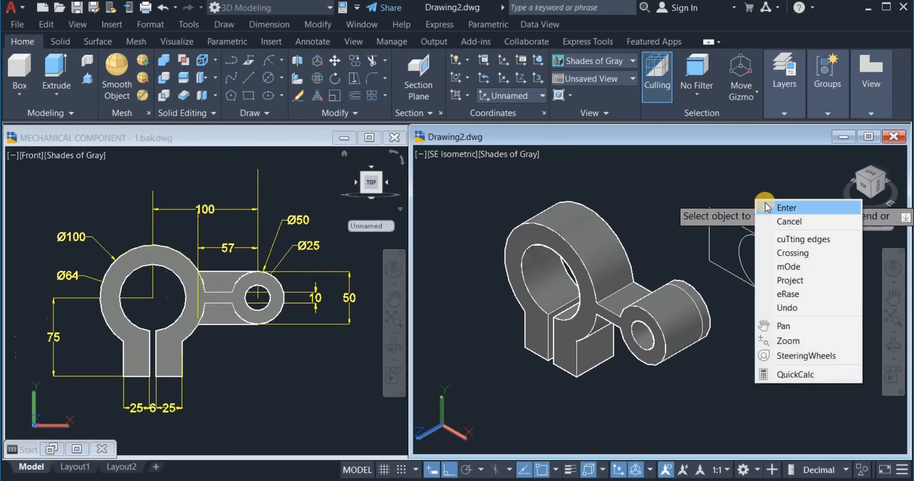
pyautogui.click(766, 208)
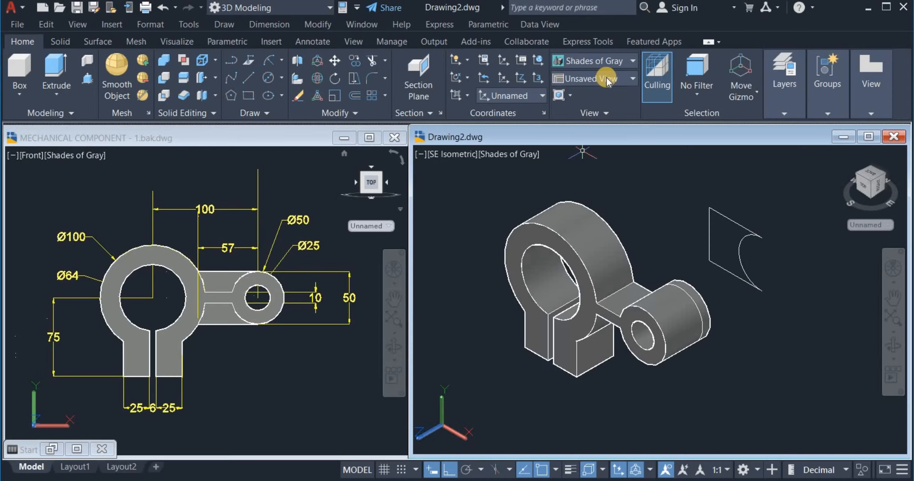
# Turn the MECHANICAL COMPONENT drawing to SE Isometric, inspect it, then reactivate Drawing2
pyautogui.click(302, 352)
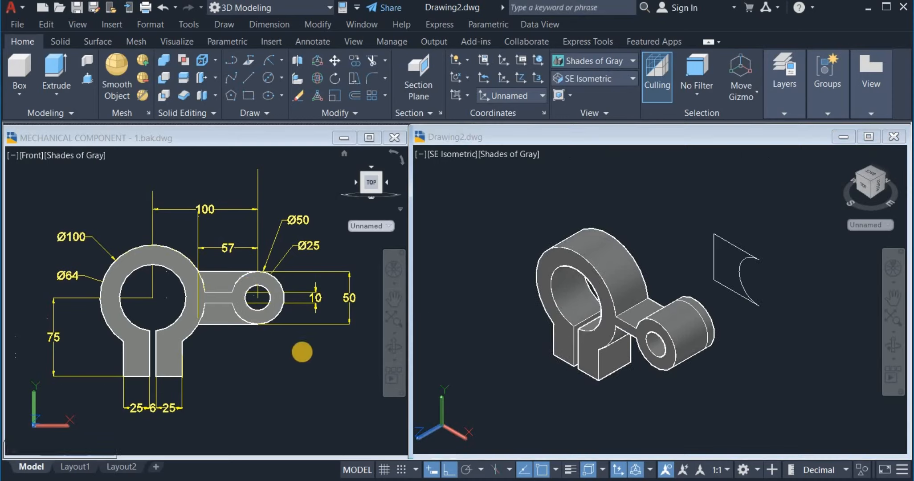
pyautogui.click(590, 79)
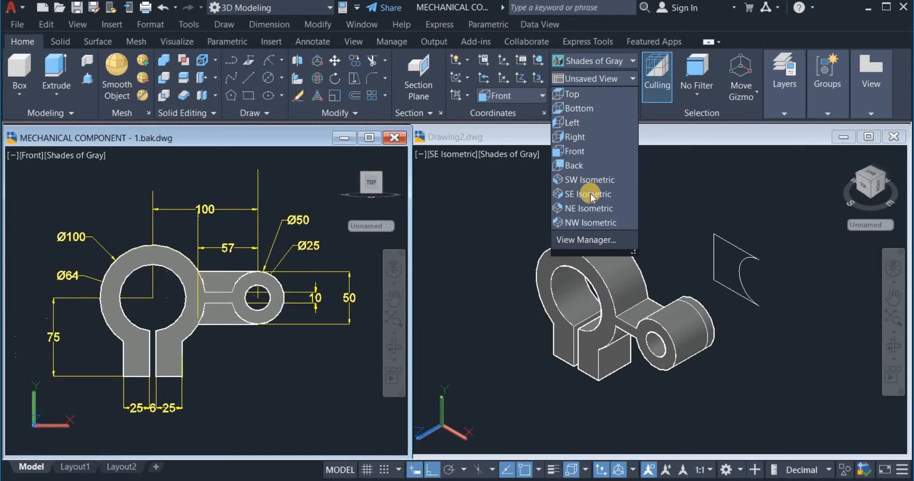
pyautogui.click(590, 193)
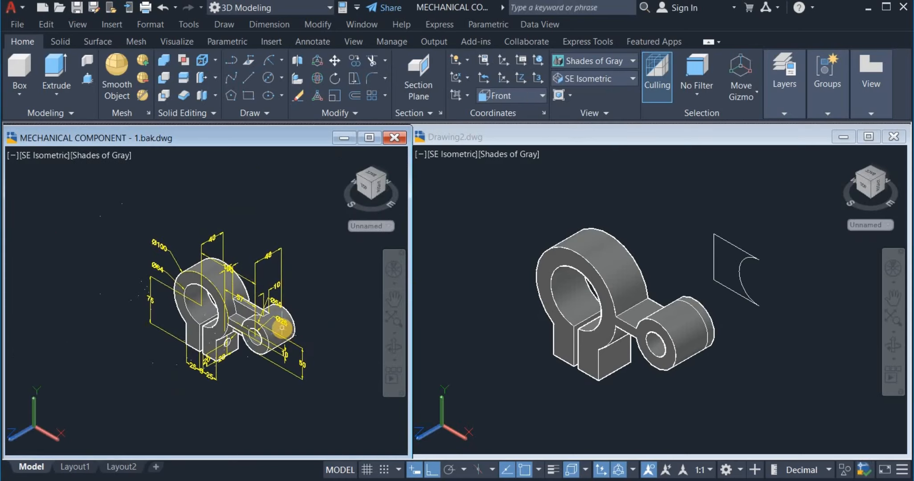
pyautogui.scroll(5, 287, 343)
pyautogui.scroll(-5, 287, 343)
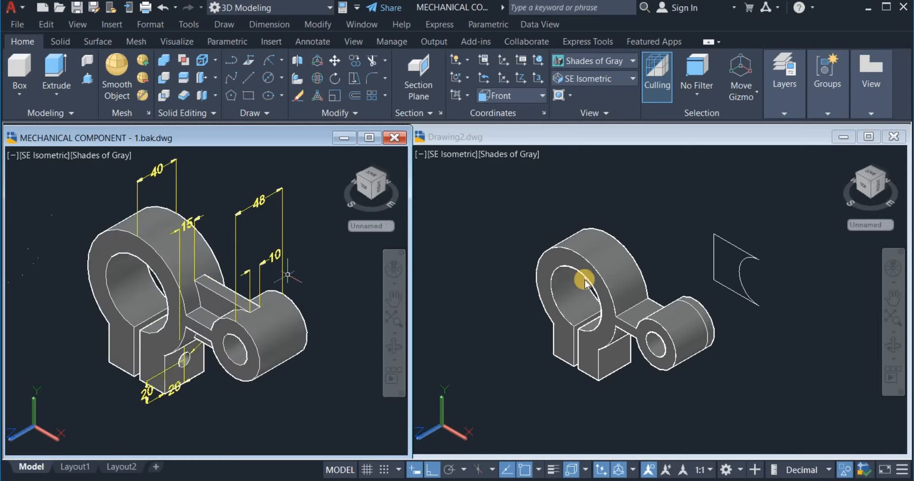
pyautogui.click(730, 247)
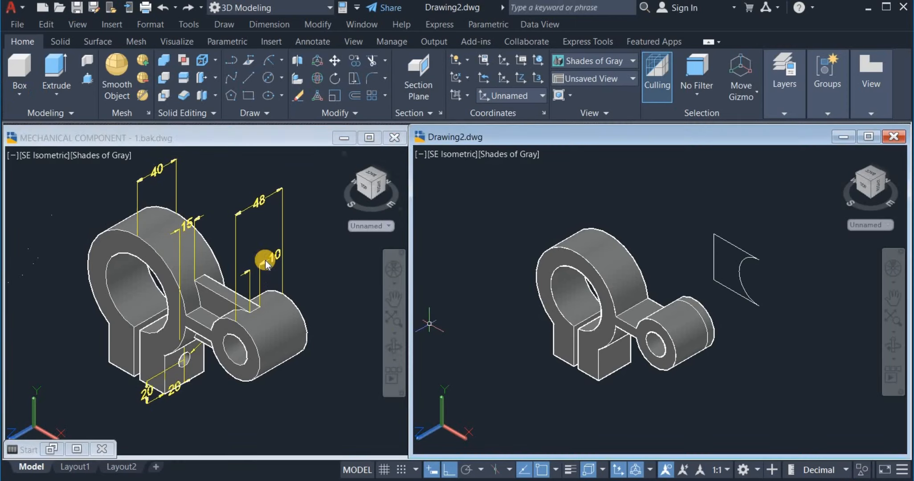
# Presspull the notched outline into a solid 10 units deep
pyautogui.click(87, 81)
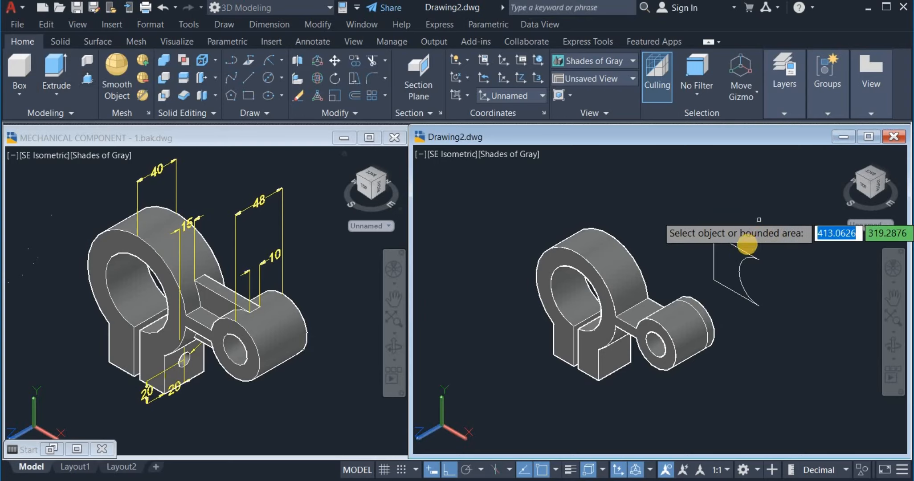
pyautogui.click(741, 251)
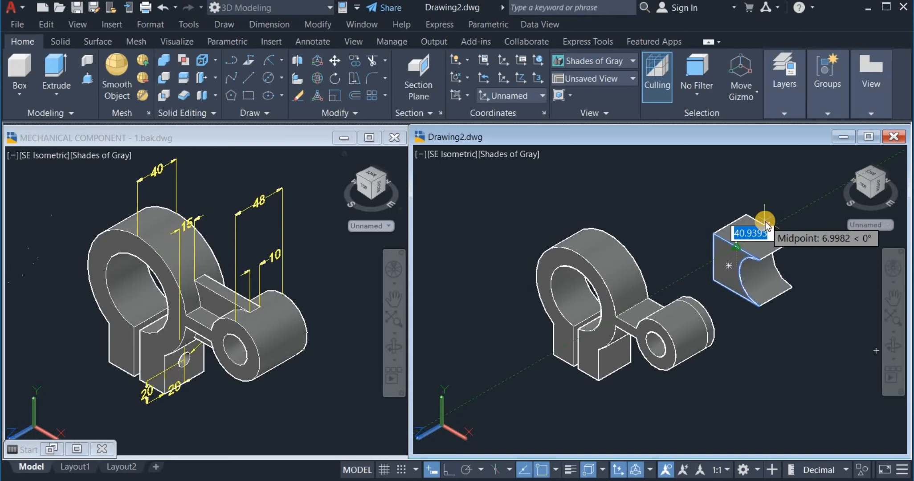
pyautogui.write('10')
pyautogui.press('Return')
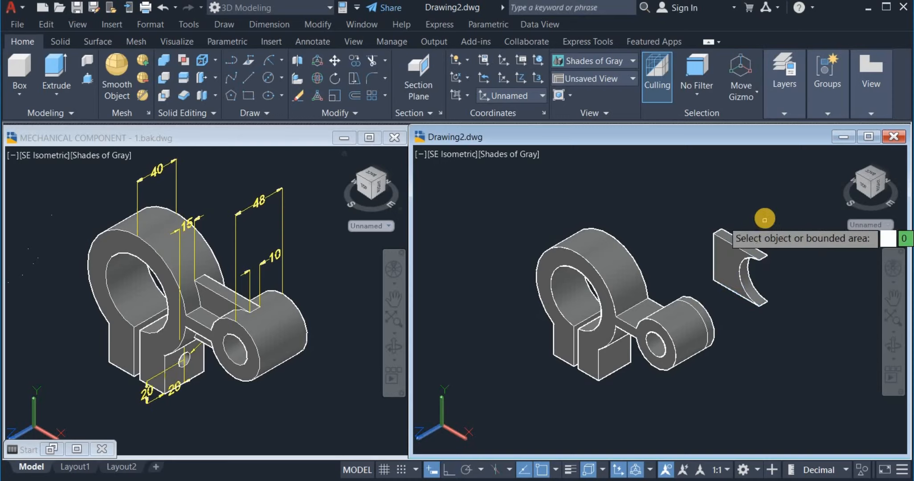
pyautogui.press('Escape')
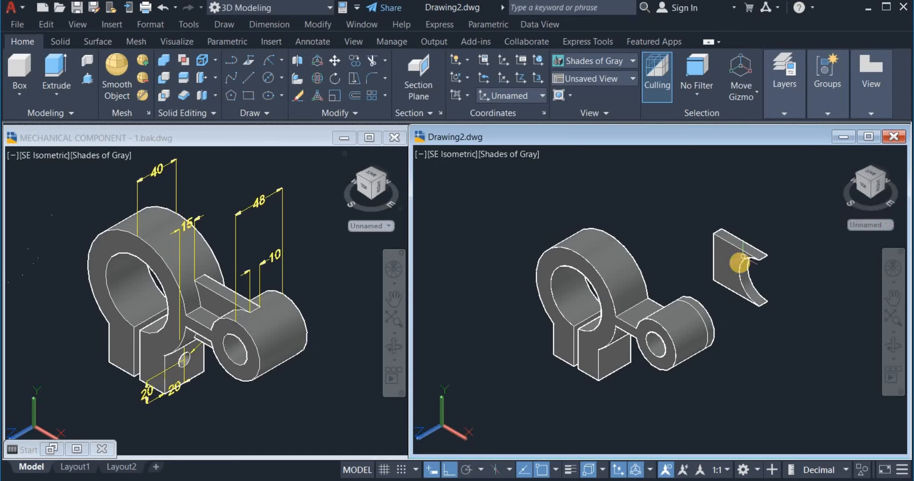
# Shift the bracket solid down and erase the leftover flat outline
pyautogui.click(733, 277)
pyautogui.moveTo(747, 349); pyautogui.dragTo(756, 409, button='right')
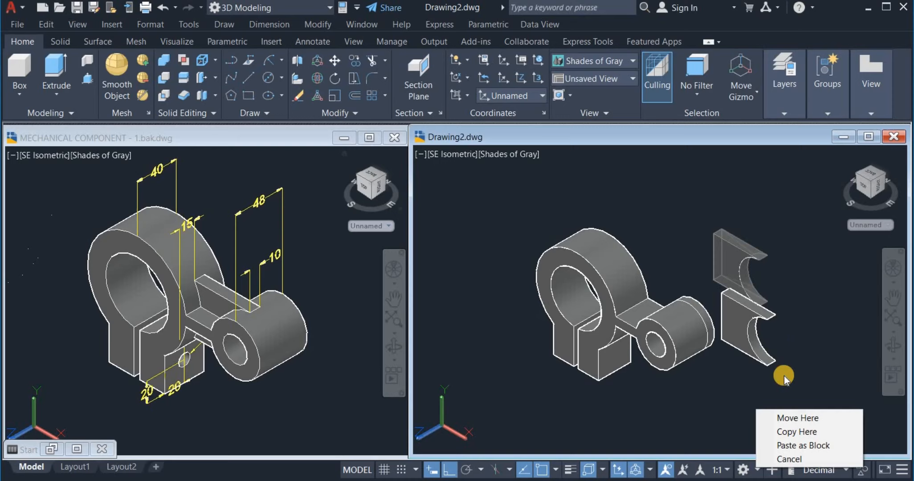
pyautogui.click(786, 417)
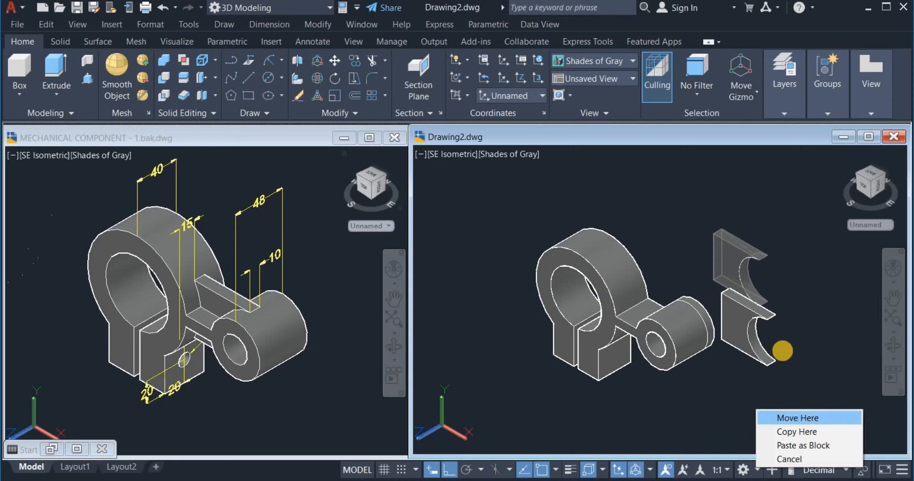
pyautogui.click(736, 243)
pyautogui.rightClick(746, 216)
pyautogui.click(773, 229)
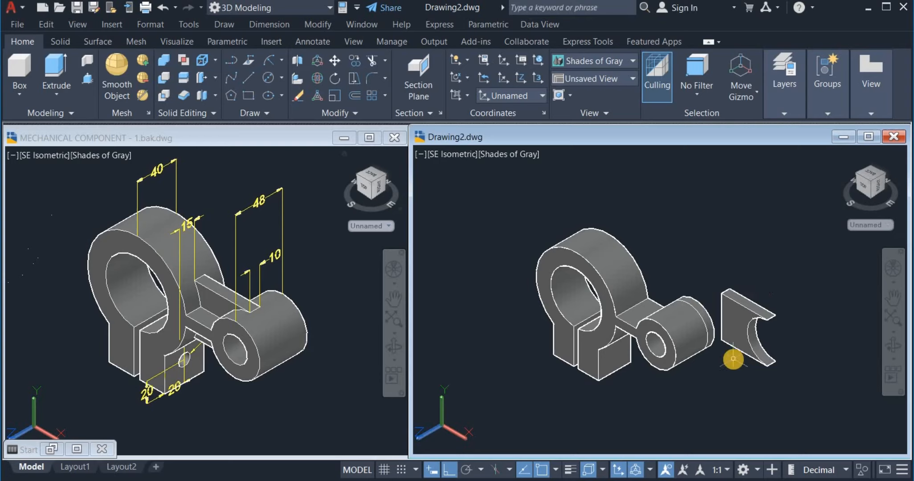
# Move the bracket from its lower edge to sit against the lever's round boss
pyautogui.click(334, 60)
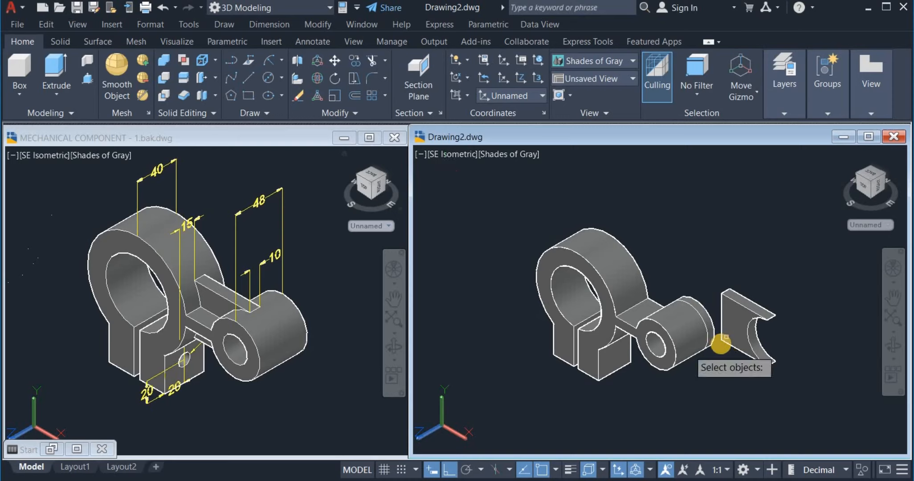
pyautogui.click(745, 326)
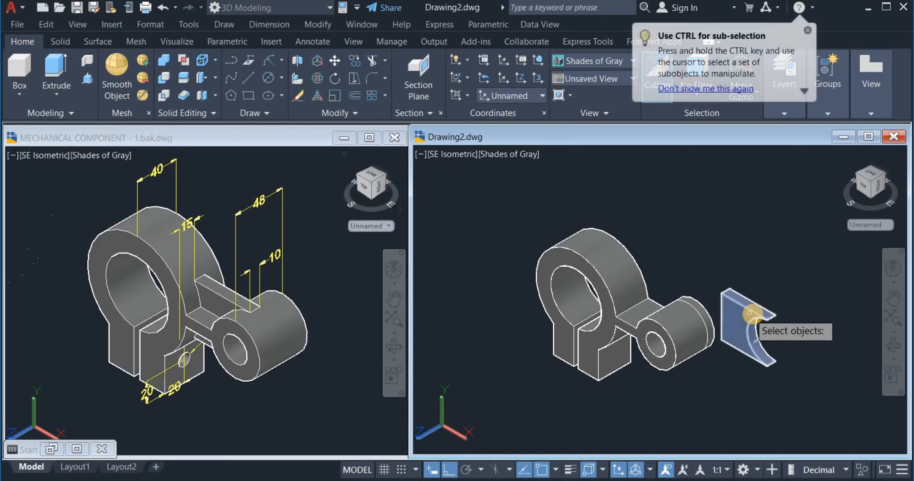
pyautogui.press('Return')
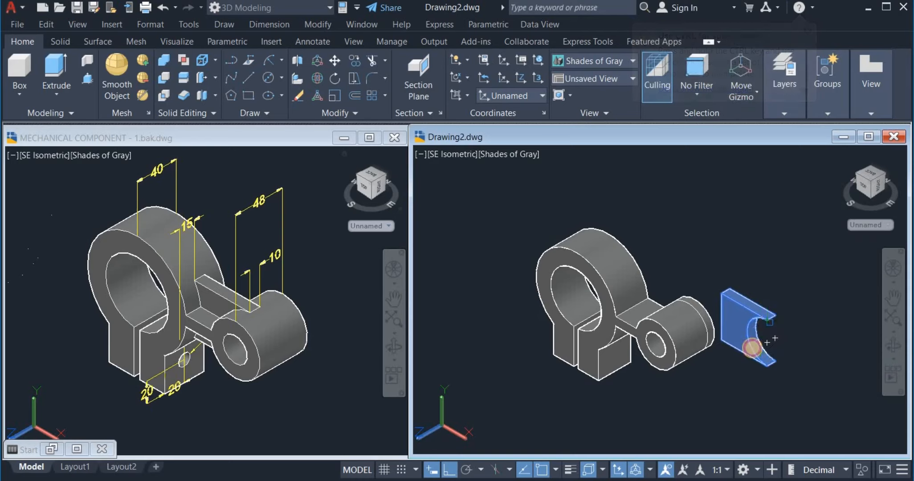
pyautogui.click(748, 342)
pyautogui.scroll(3, 713, 350)
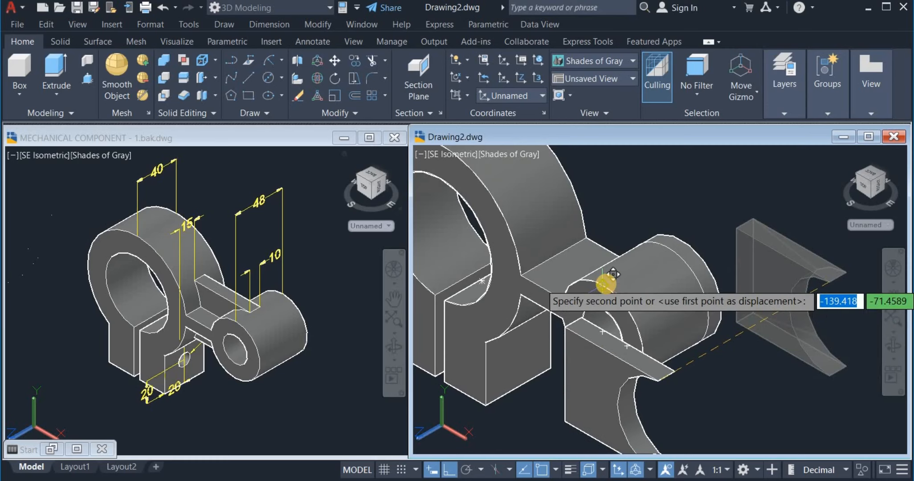
pyautogui.click(606, 284)
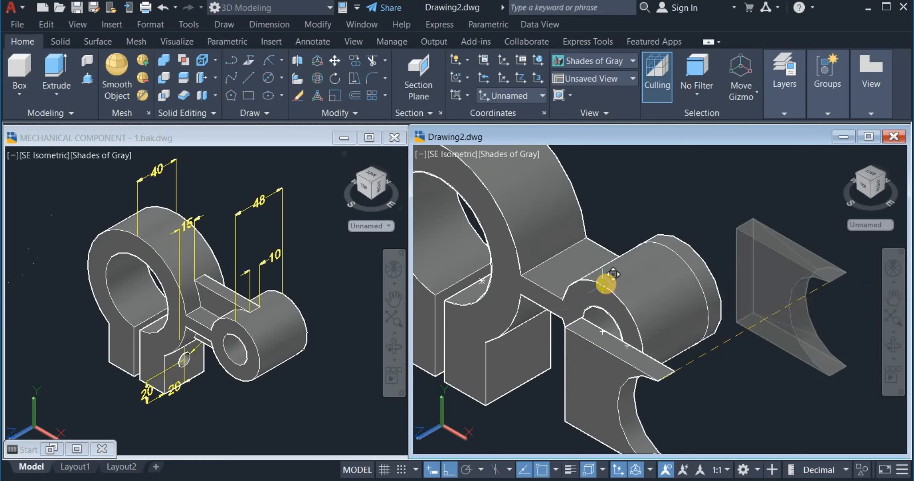
pyautogui.scroll(-4, 565, 384)
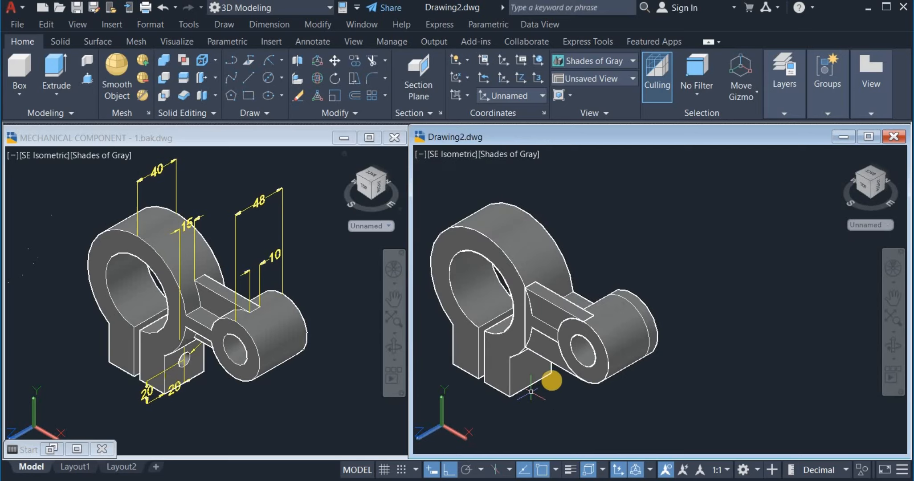
pyautogui.moveTo(551, 380); pyautogui.dragTo(616, 364, button='middle')
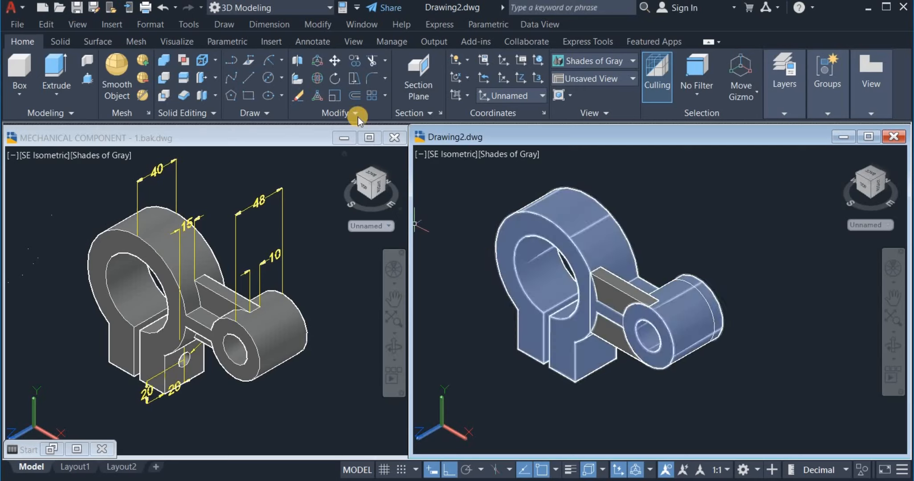
# Move the web solid 15 units along -Z, then make the reference drawing active
pyautogui.click(330, 58)
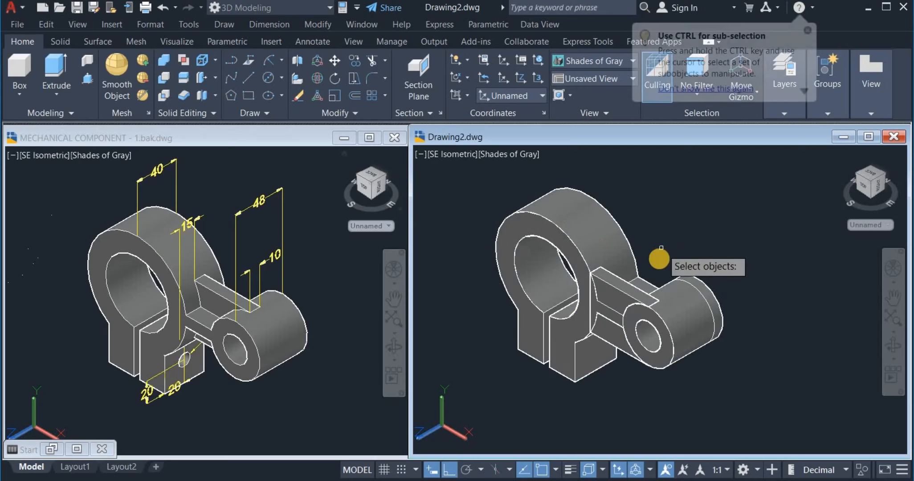
pyautogui.click(630, 279)
pyautogui.press('Return')
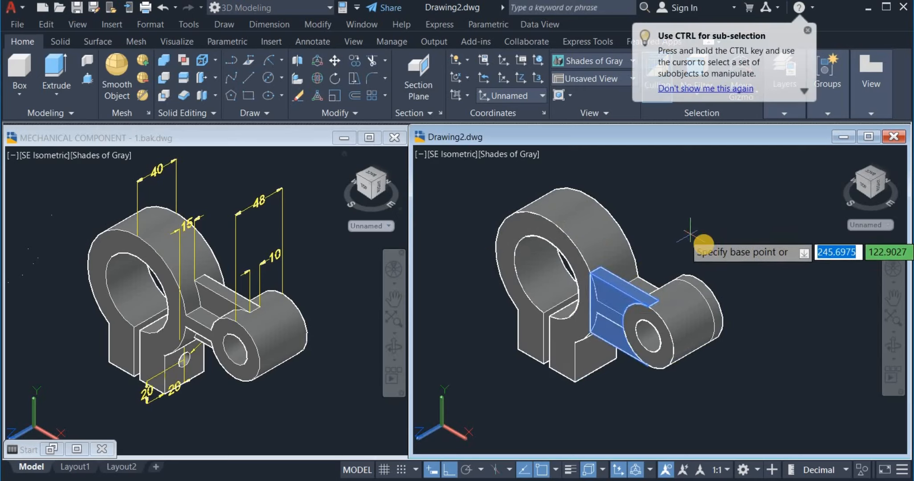
pyautogui.click(704, 247)
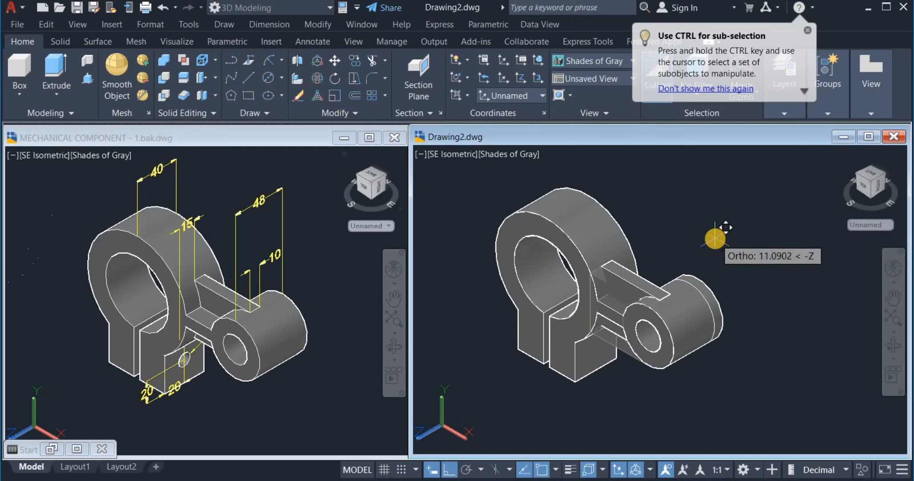
pyautogui.write('15')
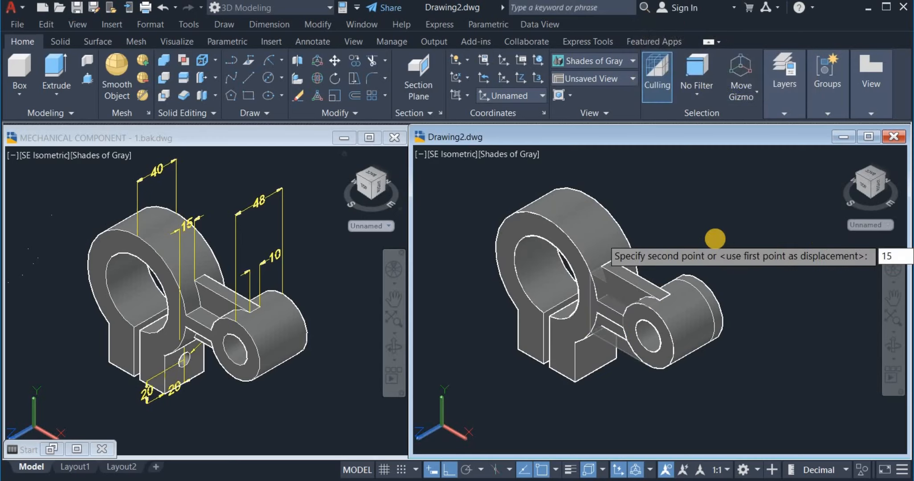
pyautogui.press('Return')
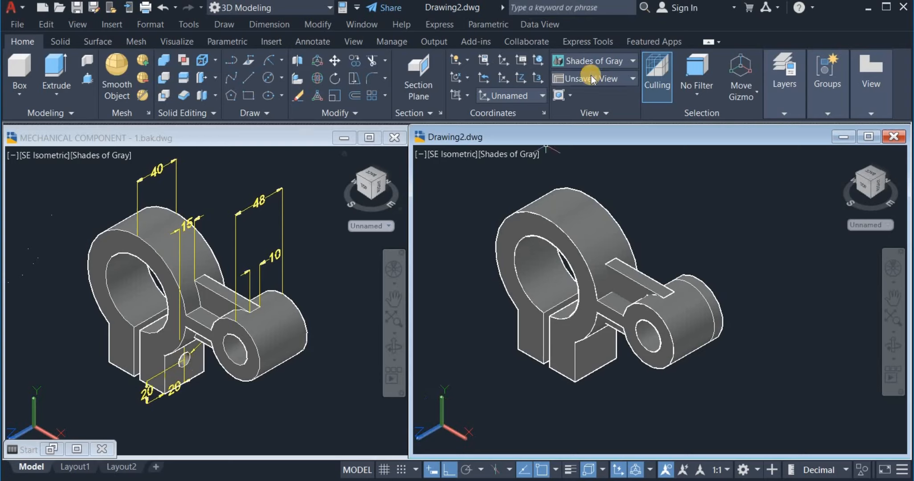
pyautogui.click(339, 239)
pyautogui.click(370, 226)
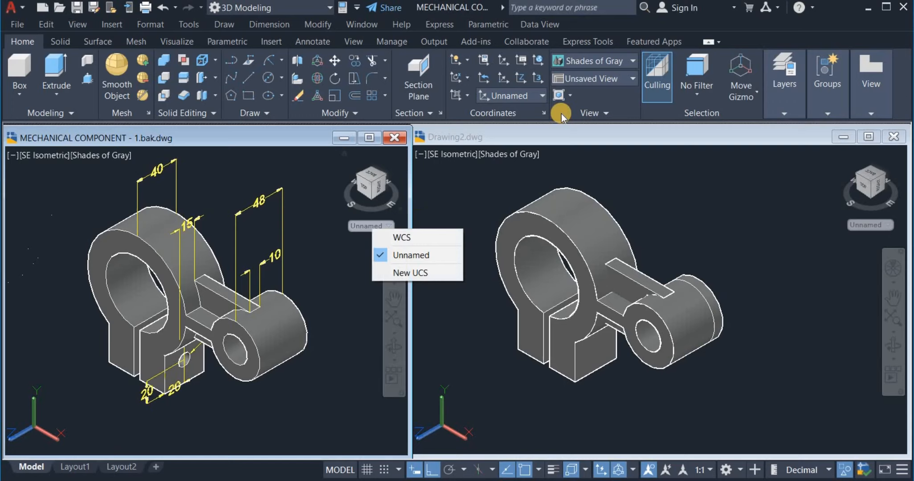
# Show the reference component's Right view with its Ø12 hole and 20/20 offset dimensions
pyautogui.click(586, 80)
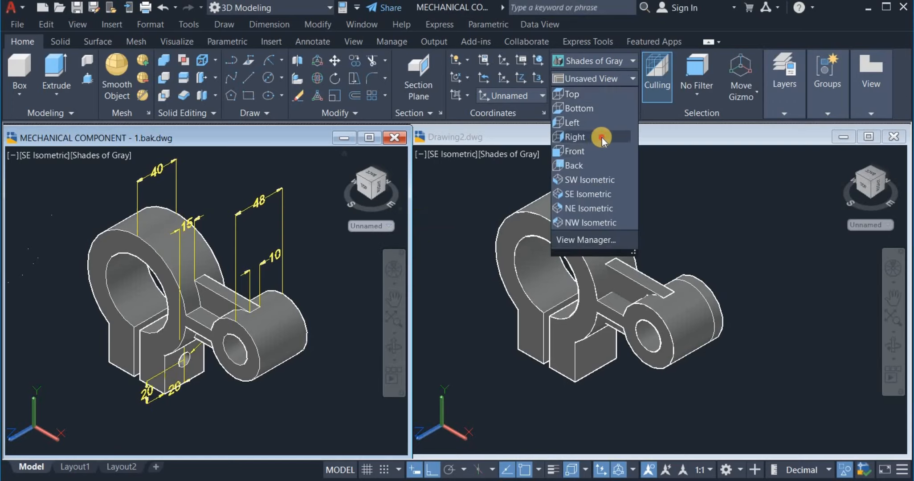
pyautogui.click(602, 137)
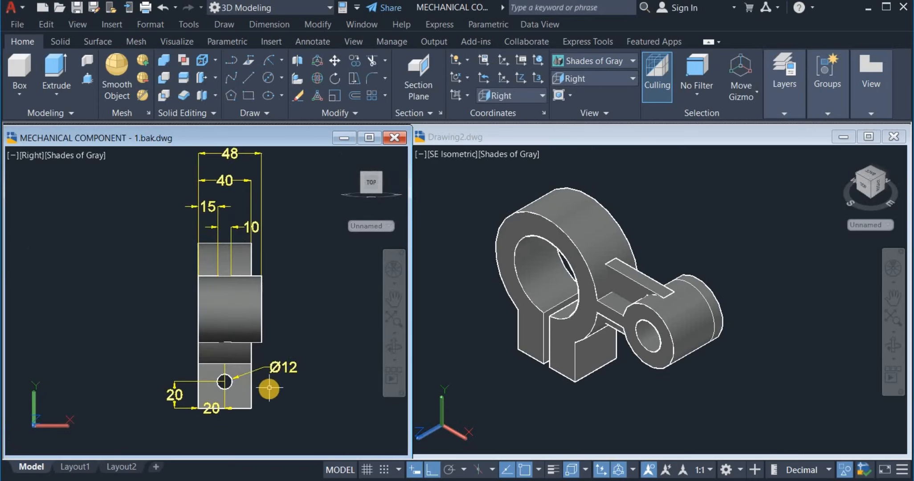
pyautogui.moveTo(269, 388); pyautogui.dragTo(263, 350, button='middle')
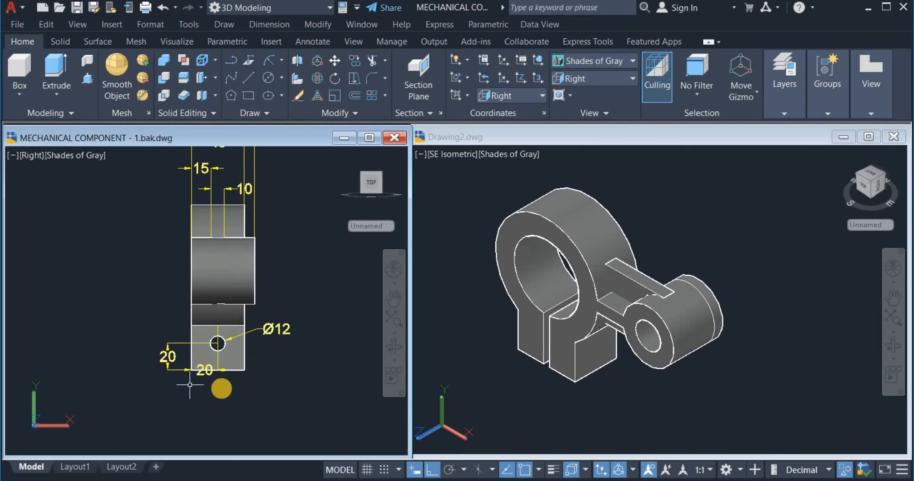
pyautogui.click(677, 255)
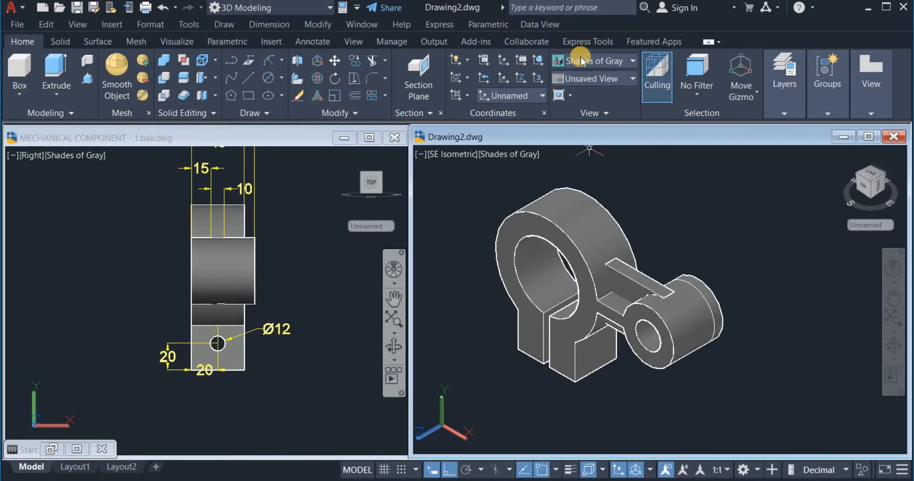
# Switch to 2D Wireframe and draw a helper line from the block corner, lengths 2 and 20
pyautogui.click(593, 61)
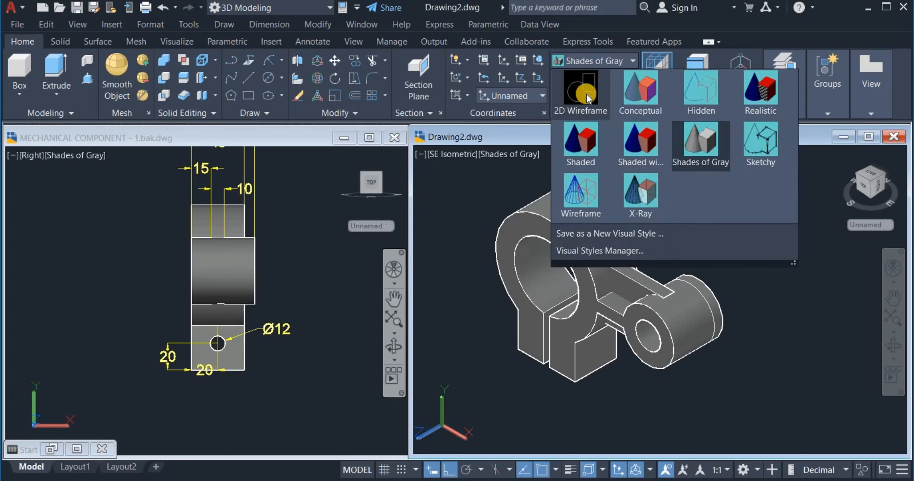
pyautogui.click(581, 95)
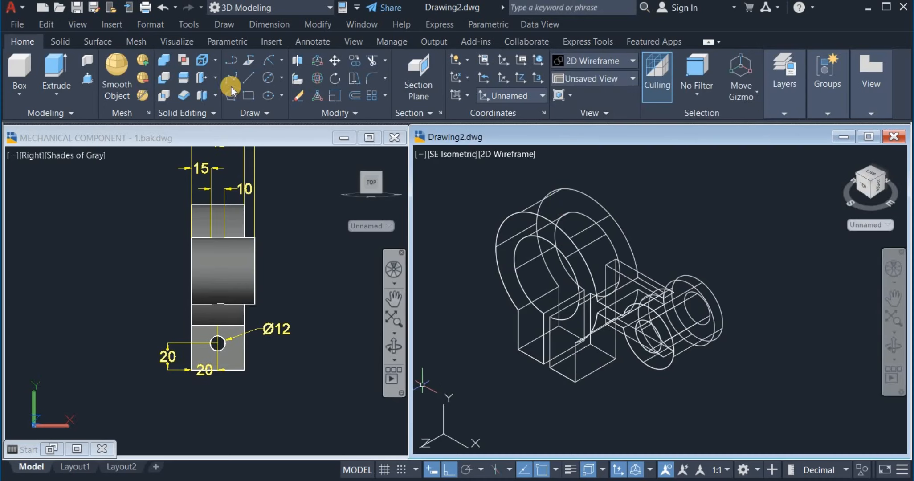
pyautogui.click(248, 79)
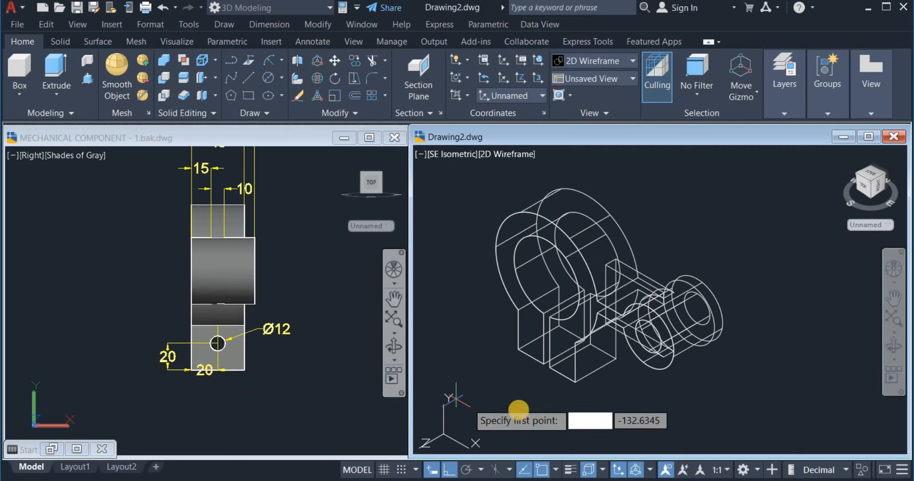
pyautogui.click(573, 381)
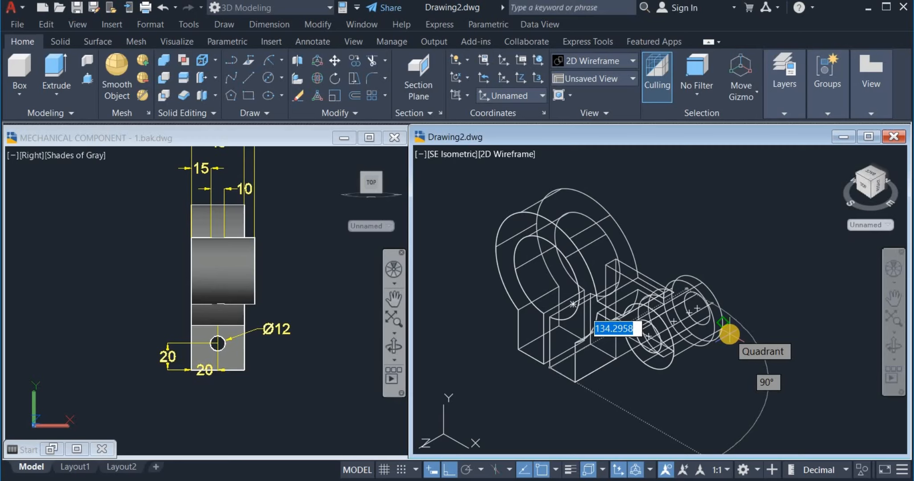
pyautogui.write('20')
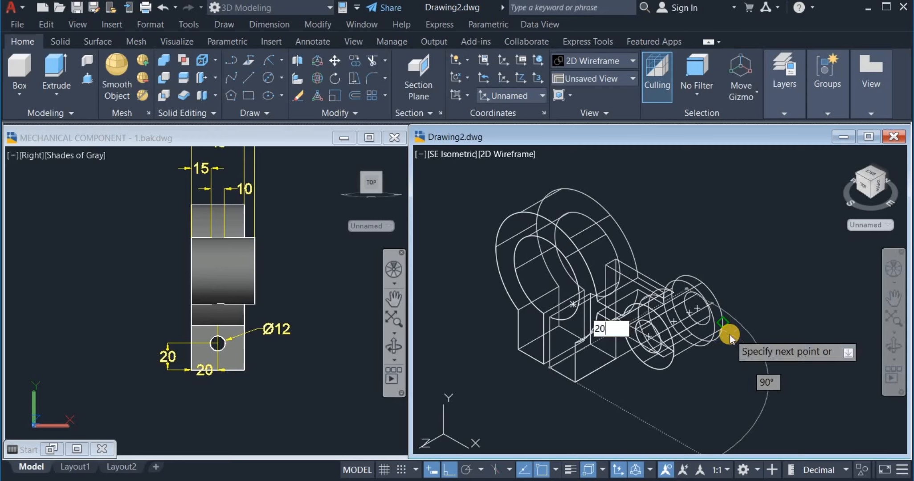
pyautogui.press('Return')
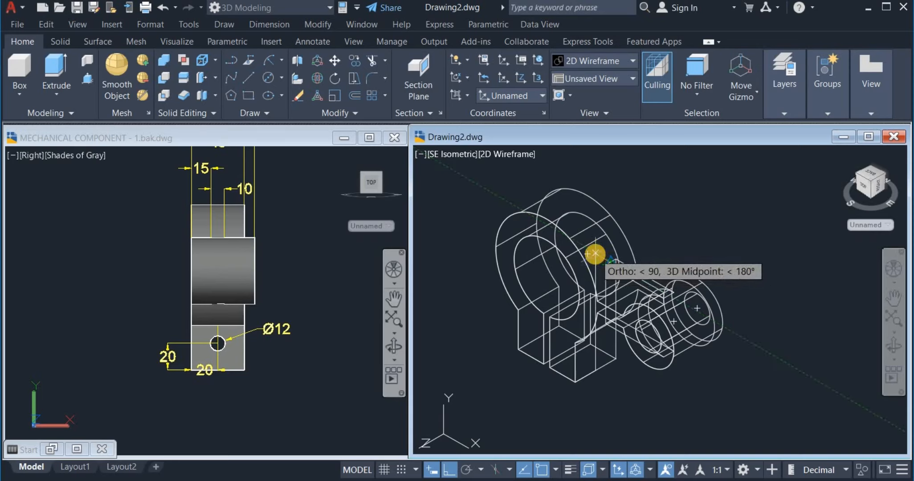
pyautogui.write('20')
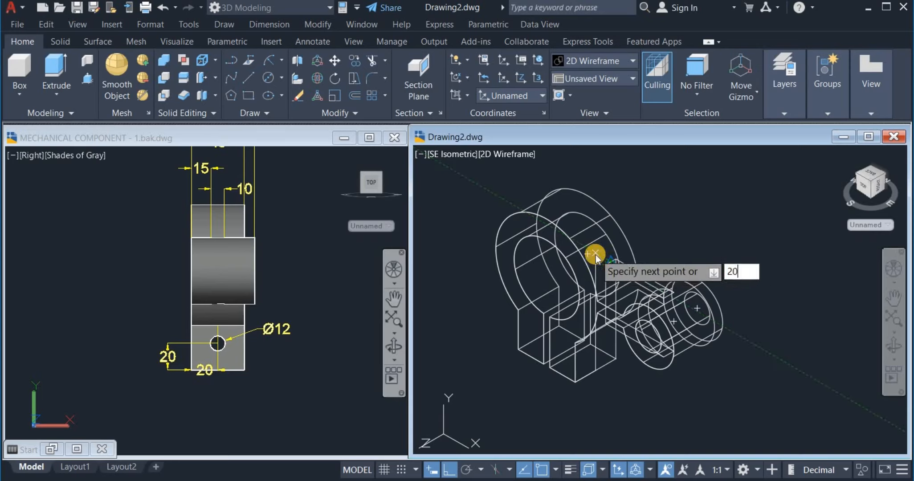
pyautogui.press('Return')
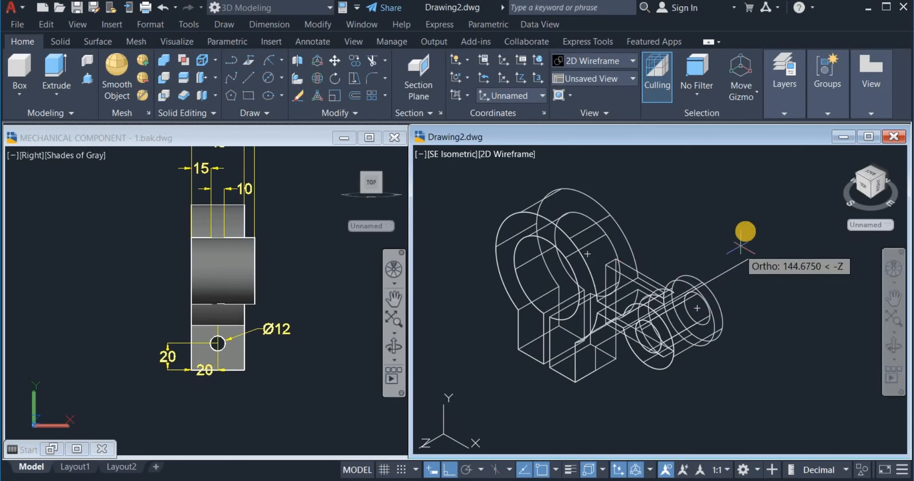
pyautogui.rightClick(737, 223)
pyautogui.click(763, 240)
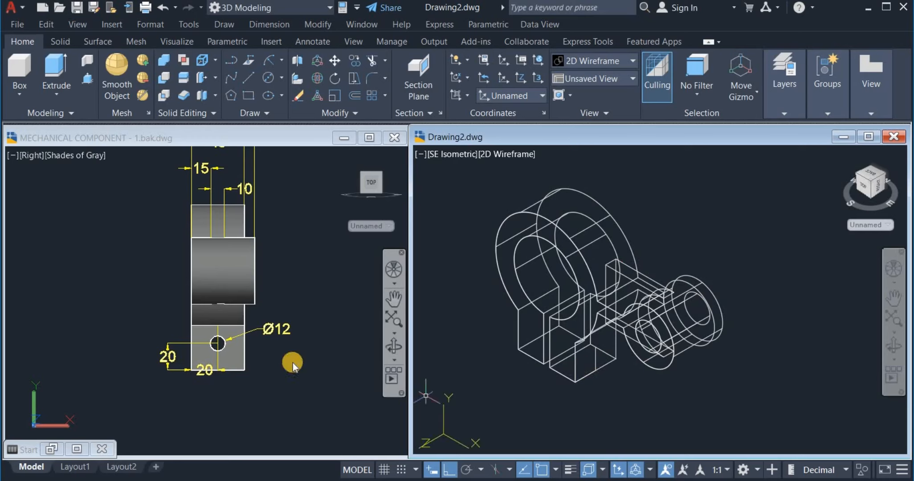
pyautogui.scroll(2, 303, 333)
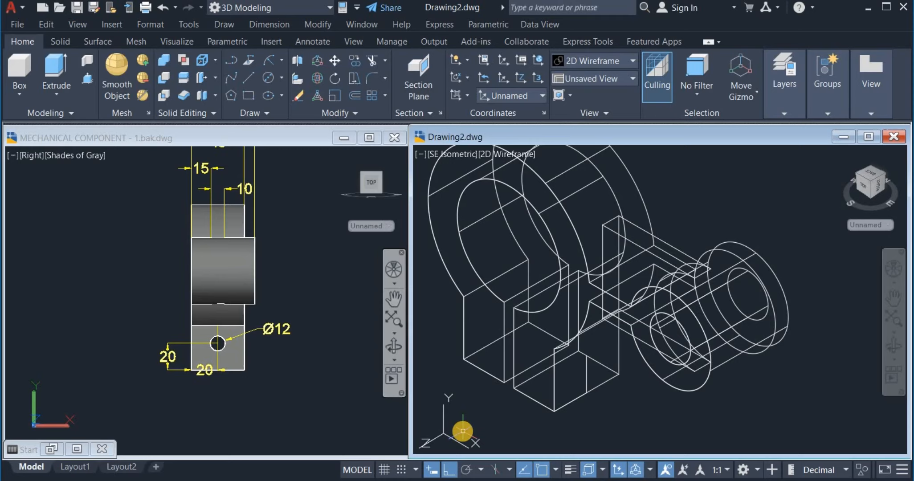
# Align the UCS to Right and draw a Ø12 circle at the helper line's end
pyautogui.click(582, 79)
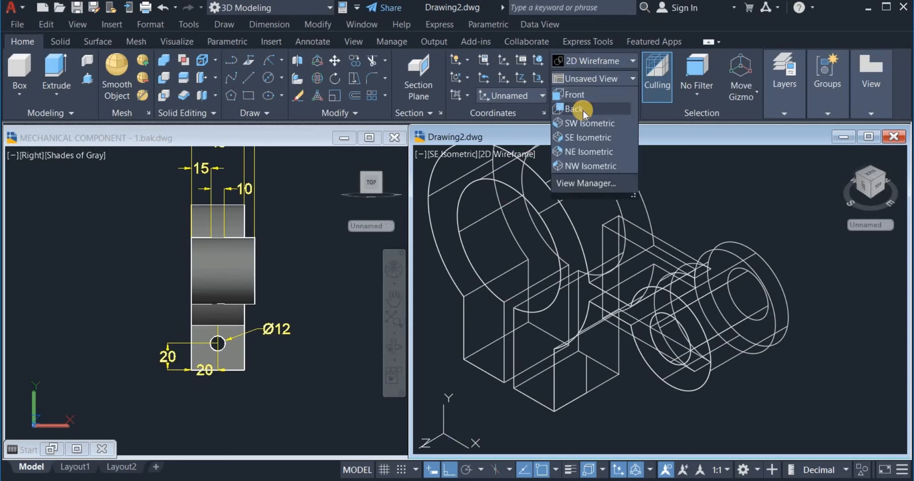
pyautogui.click(515, 96)
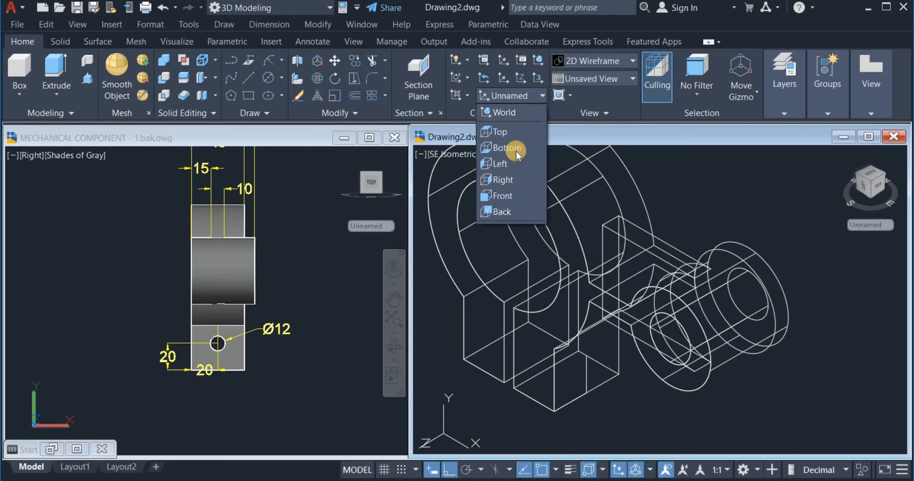
pyautogui.click(512, 180)
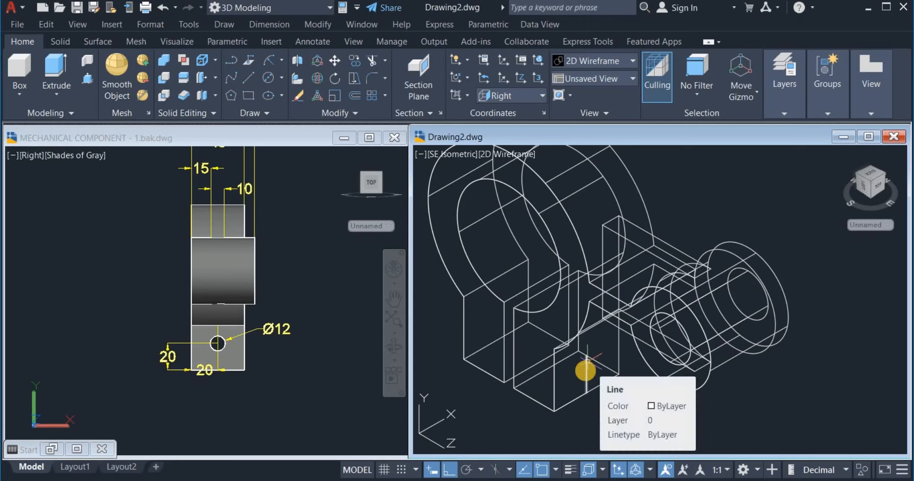
pyautogui.click(267, 78)
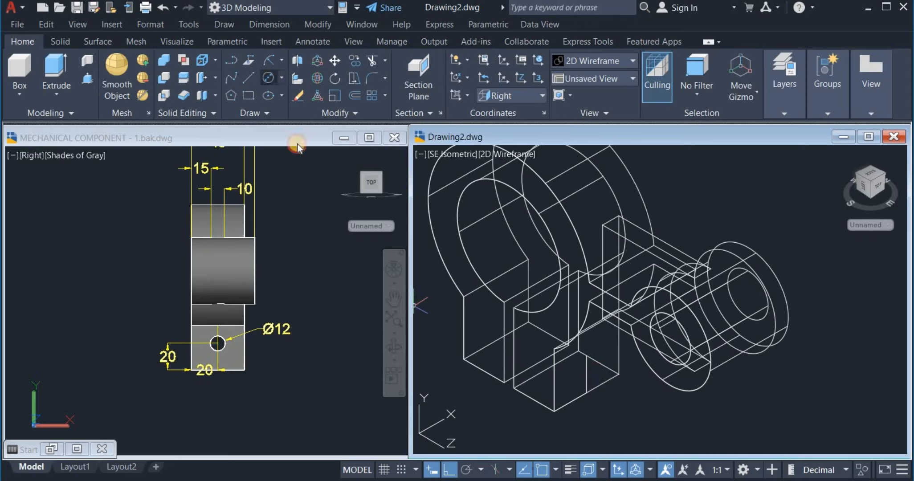
pyautogui.click(586, 357)
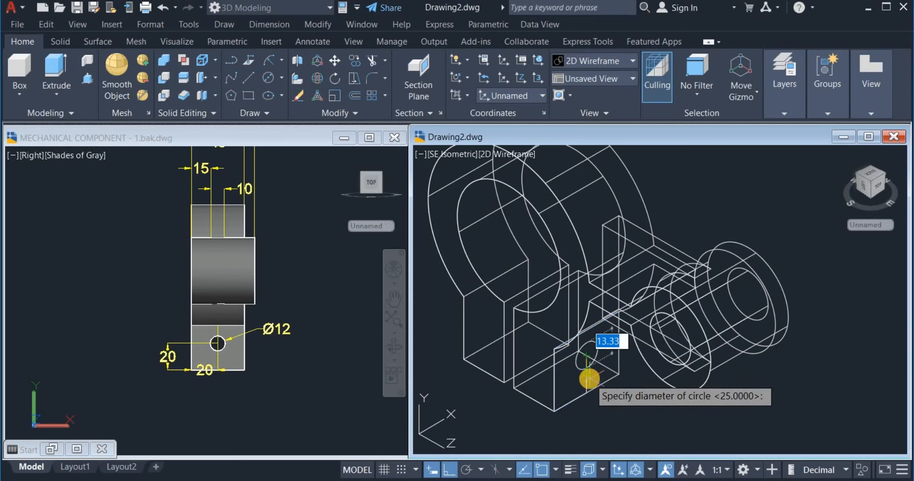
pyautogui.write('12')
pyautogui.press('Return')
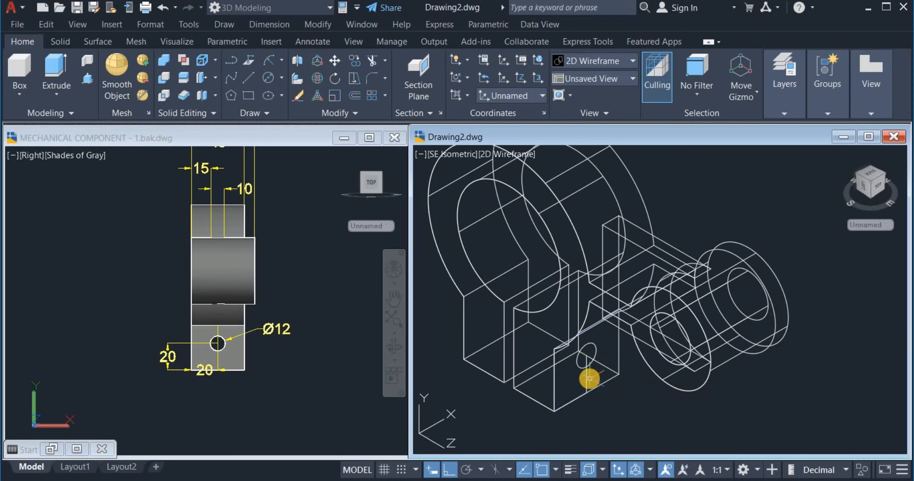
# Erase the vertical helper line running through the circle
pyautogui.click(585, 380)
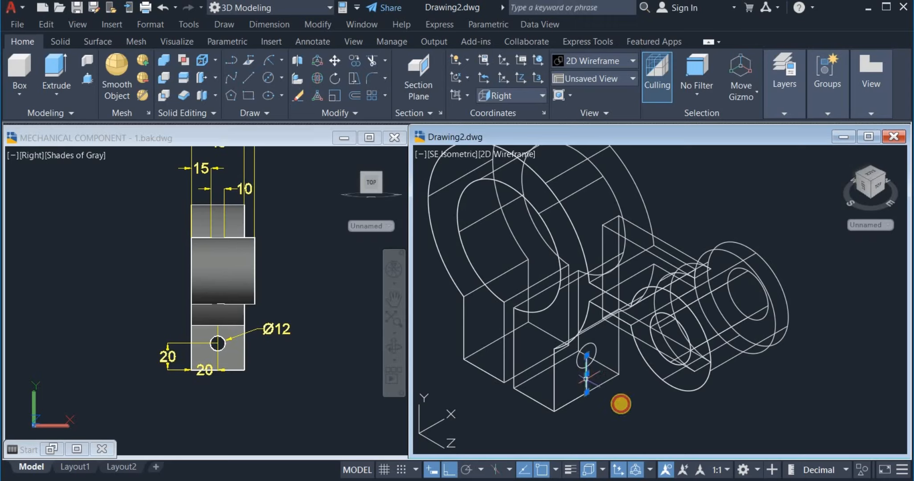
pyautogui.rightClick(622, 404)
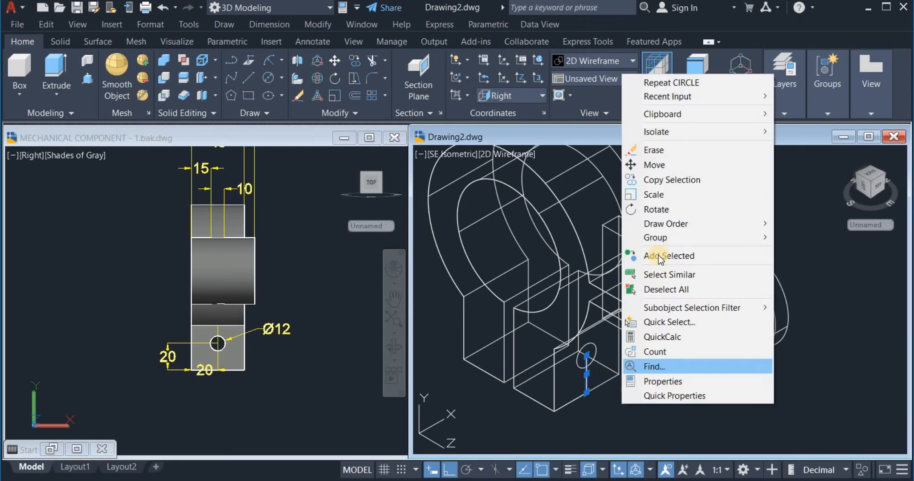
pyautogui.click(654, 150)
pyautogui.moveTo(651, 255); pyautogui.dragTo(691, 265, button='middle')
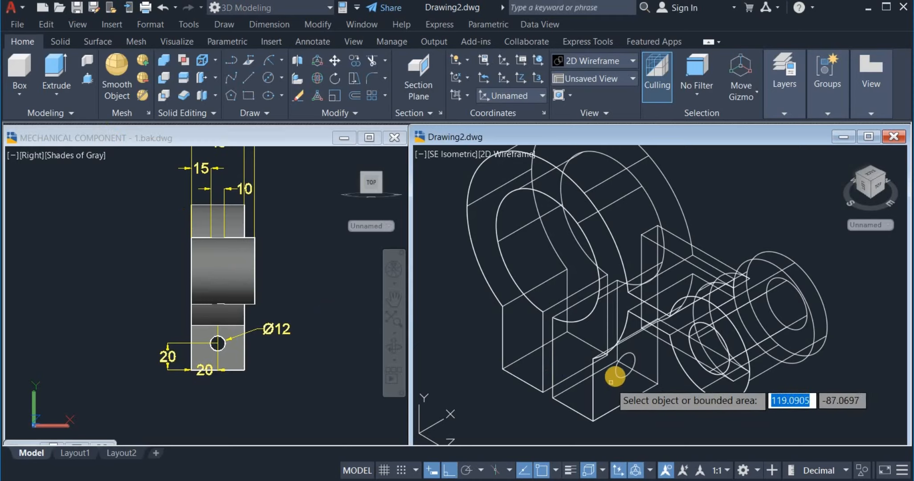
# Press/Pull the Ø12 circle into a long cylindrical rod
pyautogui.click(617, 369)
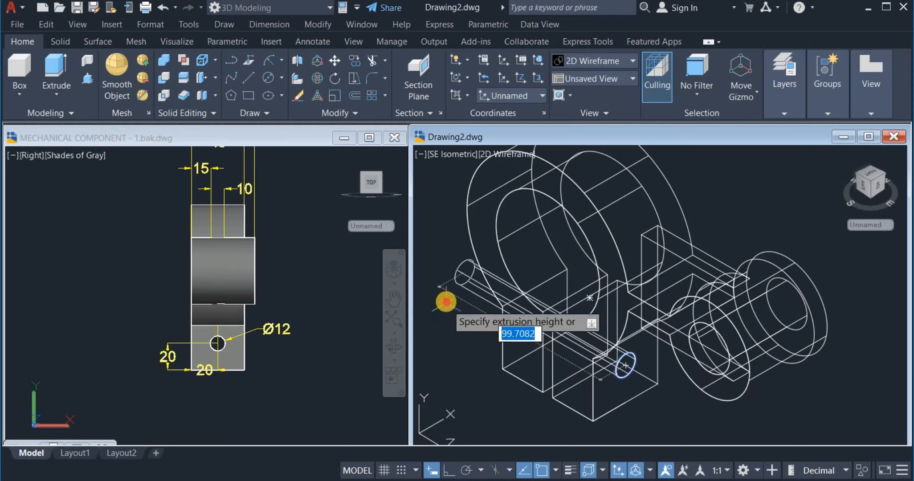
pyautogui.click(439, 314)
pyautogui.press('Escape')
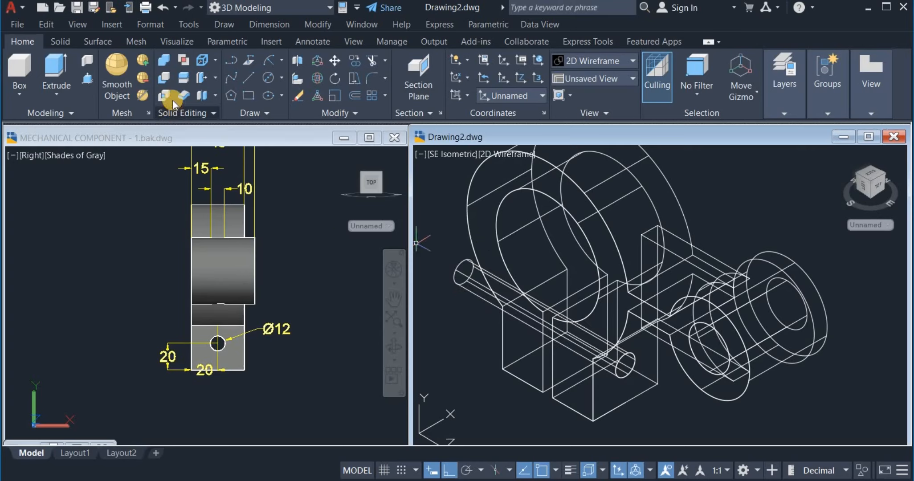
# Subtract the rod cylinder from the main solid to cut the cross hole
pyautogui.click(165, 77)
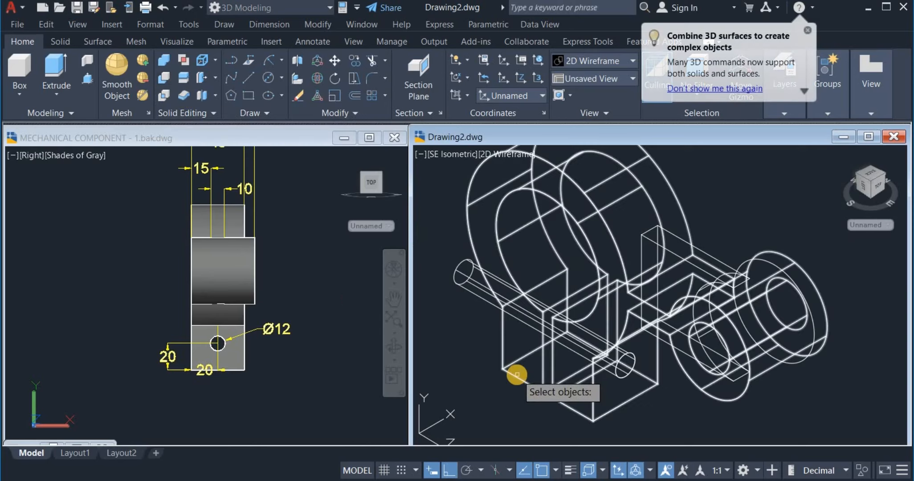
pyautogui.click(488, 399)
pyautogui.press('Return')
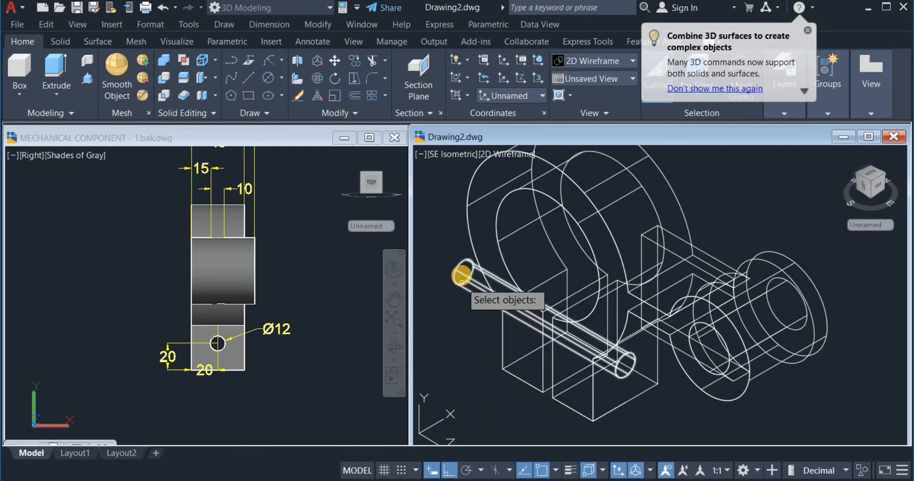
pyautogui.click(462, 275)
pyautogui.press('Return')
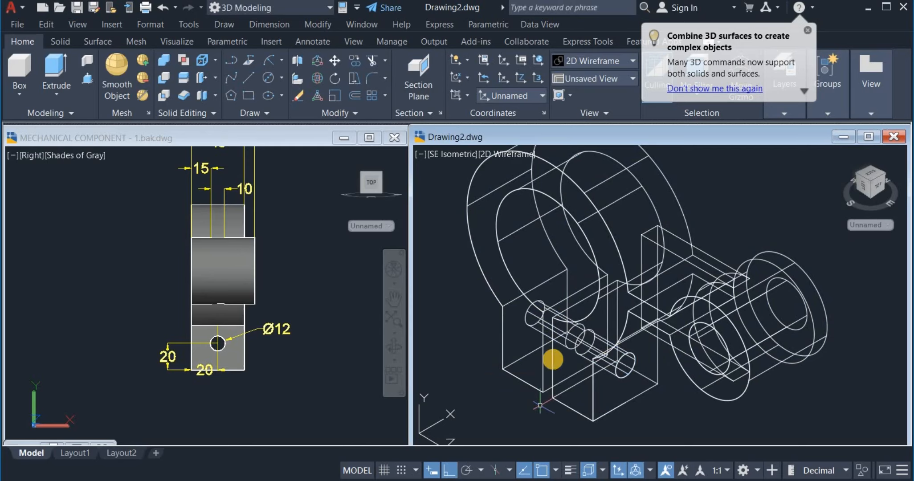
pyautogui.click(452, 313)
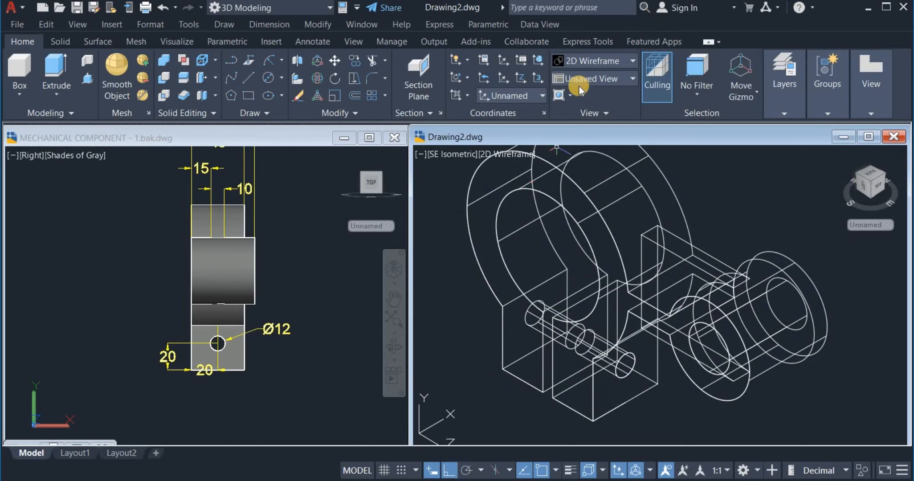
# Set the visual style to Shades of Gray and reframe the clamp model
pyautogui.click(593, 66)
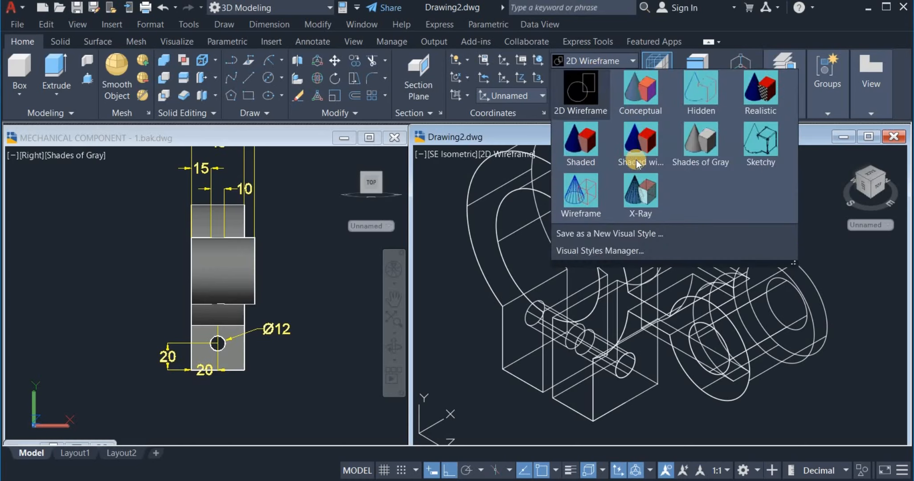
pyautogui.click(695, 148)
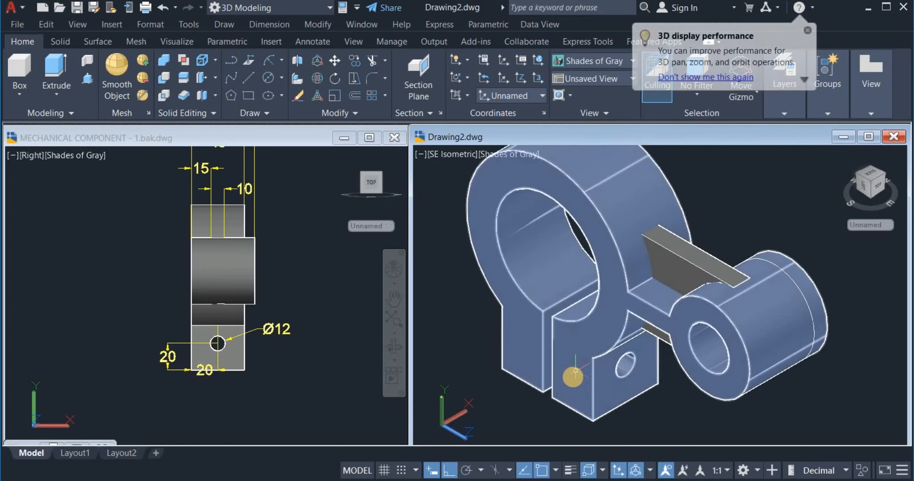
pyautogui.scroll(-2, 551, 395)
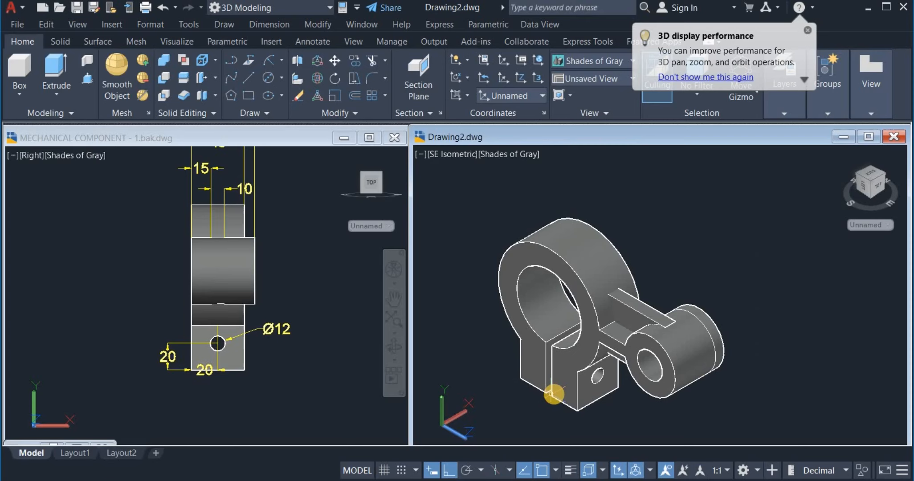
pyautogui.moveTo(551, 395); pyautogui.dragTo(564, 381, button='middle')
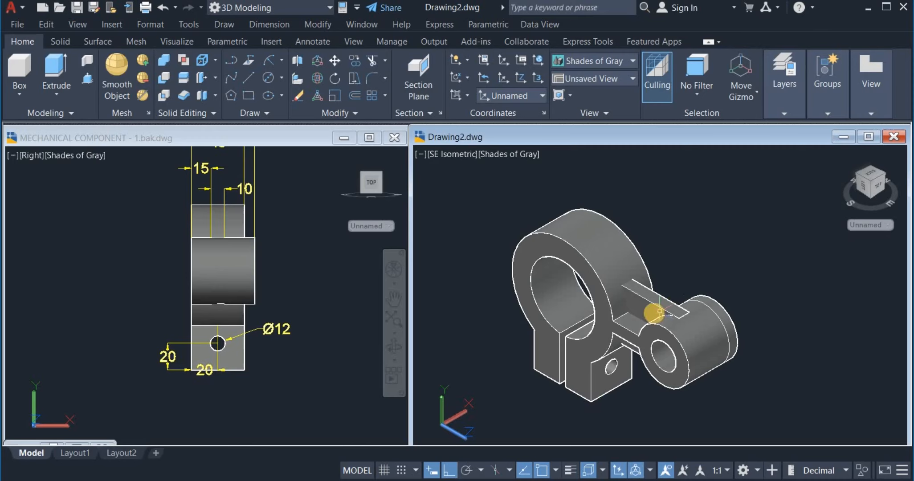
pyautogui.moveTo(667, 306); pyautogui.dragTo(683, 297, button='middle')
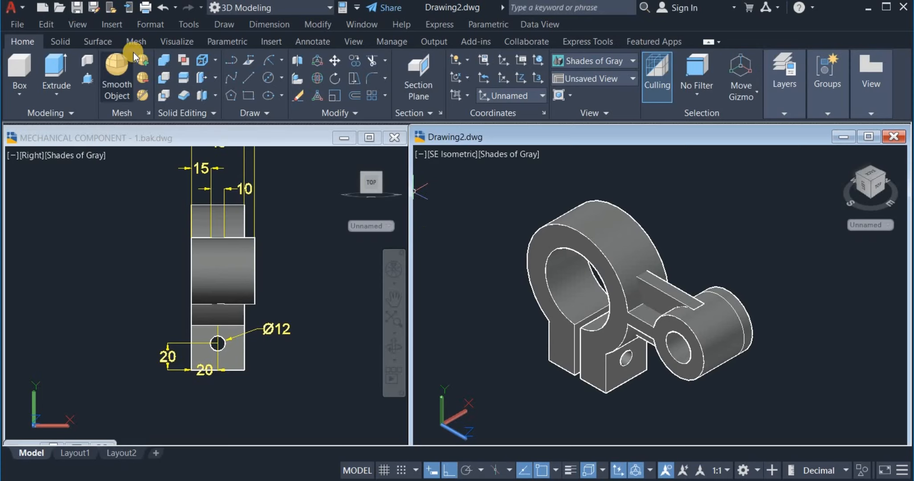
# Union the whole model into one solid with a window selection
pyautogui.click(160, 61)
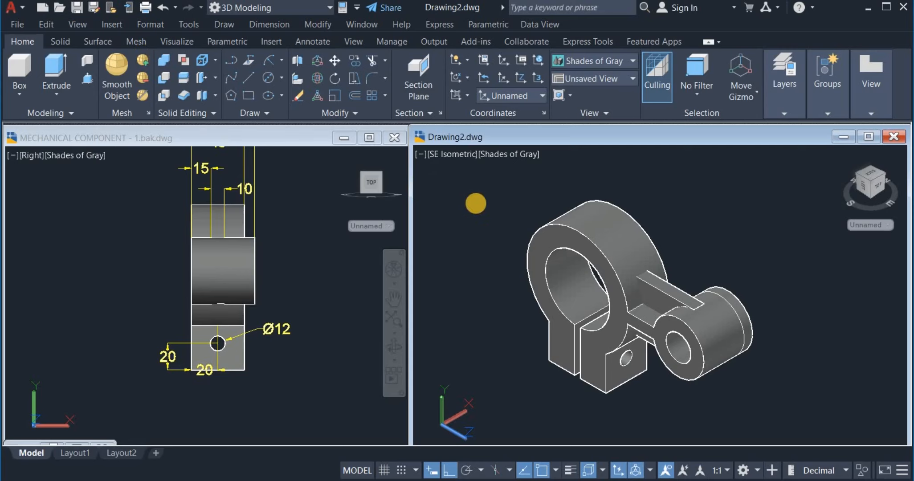
pyautogui.click(465, 179)
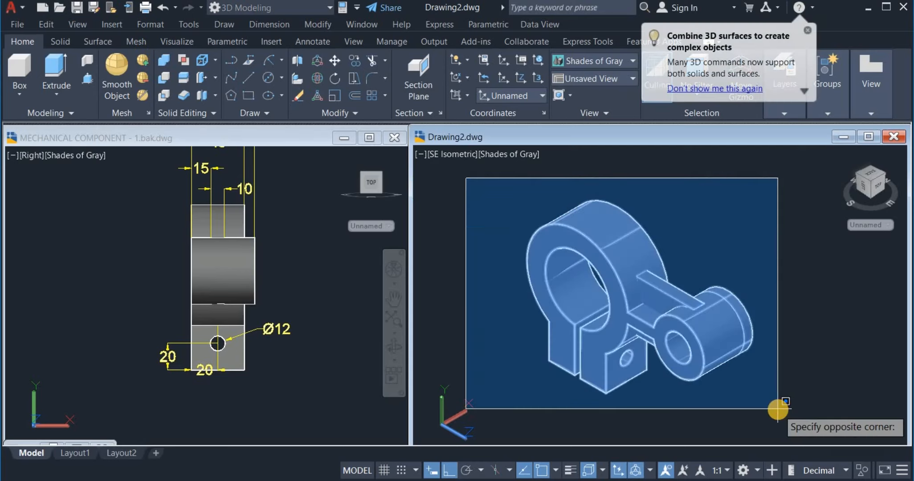
pyautogui.click(771, 386)
pyautogui.press('Return')
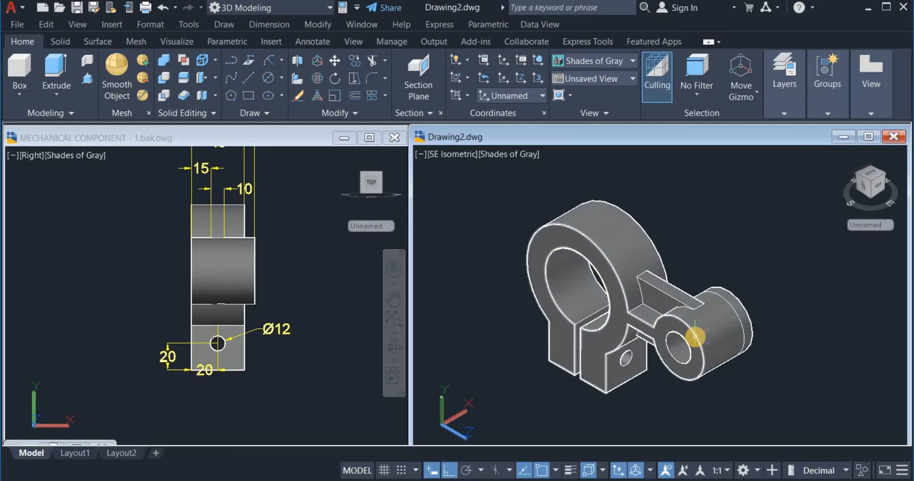
# Move the solid aside and erase the leftover wireframe outlines behind it
pyautogui.scroll(-3, 697, 332)
pyautogui.click(704, 329)
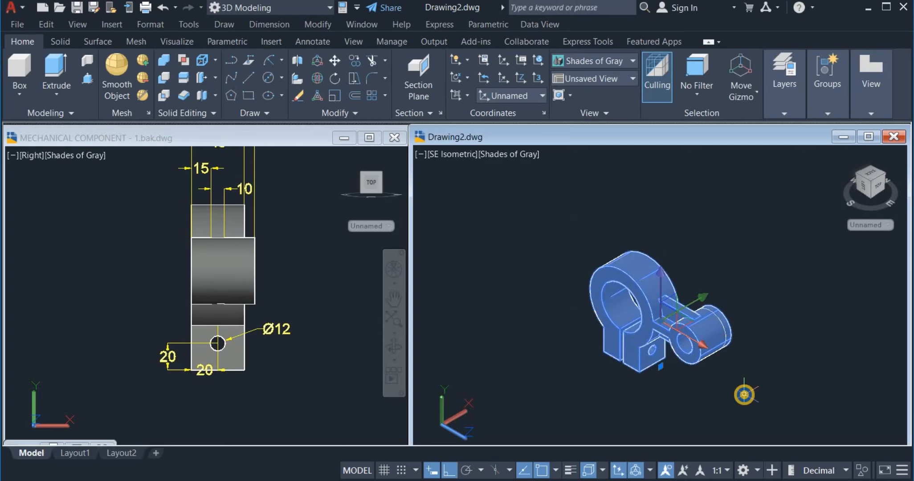
pyautogui.moveTo(745, 395); pyautogui.dragTo(600, 402, button='right')
pyautogui.click(616, 402)
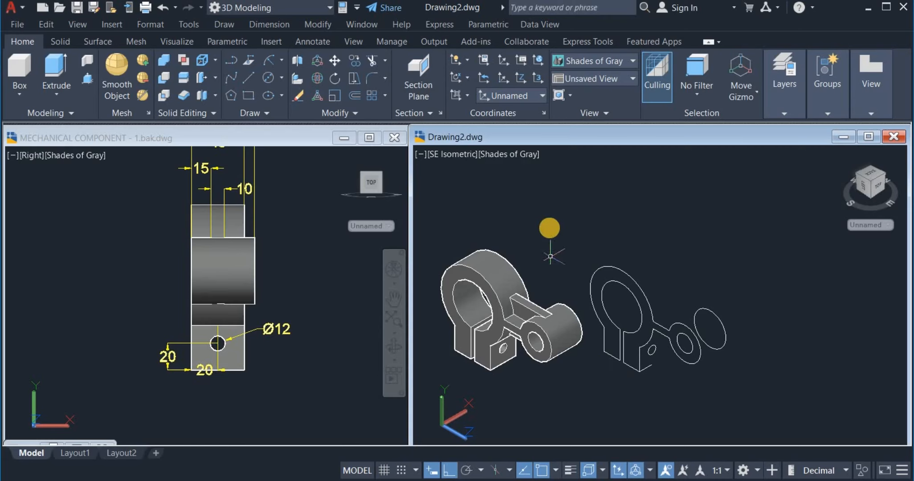
pyautogui.click(565, 219)
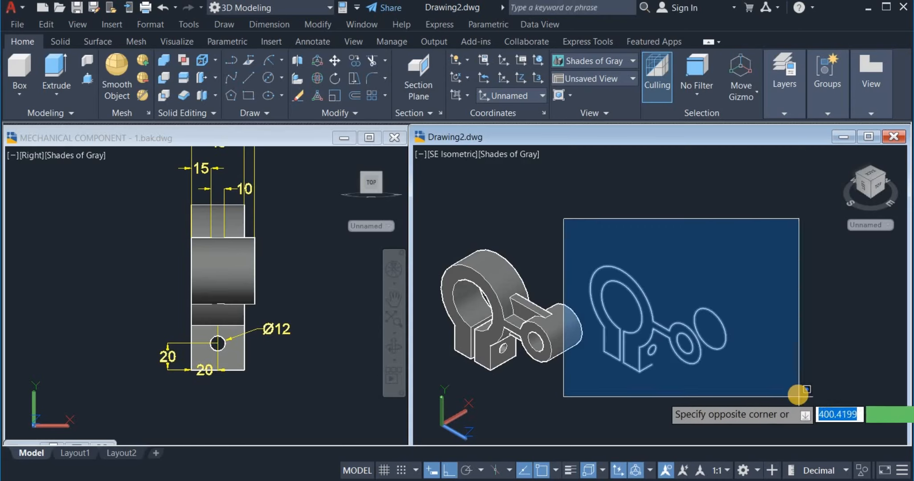
pyautogui.click(802, 407)
pyautogui.rightClick(802, 407)
pyautogui.click(791, 160)
# Pan and zoom to recenter the merged clamp solid in view
pyautogui.write('p')
pyautogui.press('Return')
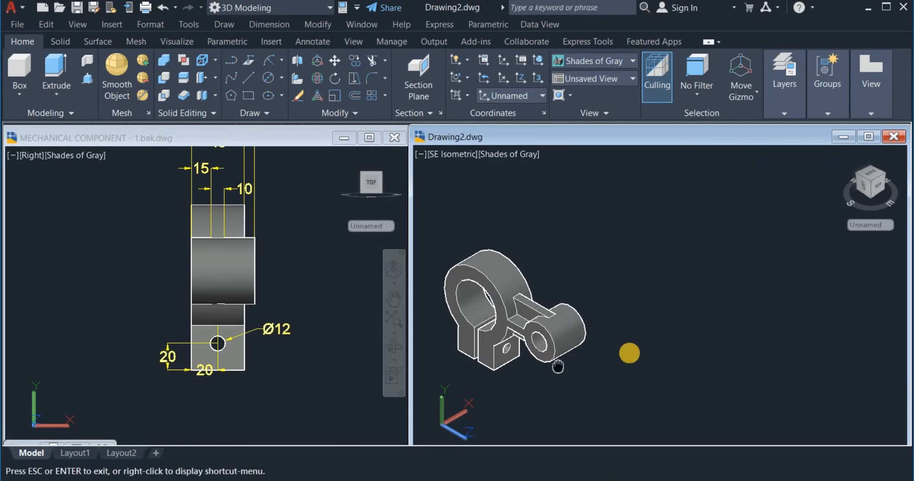
pyautogui.moveTo(556, 366)
pyautogui.mouseDown()
pyautogui.moveTo(667, 350)
pyautogui.moveTo(643, 334)
pyautogui.moveTo(654, 340)
pyautogui.mouseUp()
pyautogui.scroll(2, 641, 330)
pyautogui.press('Escape')
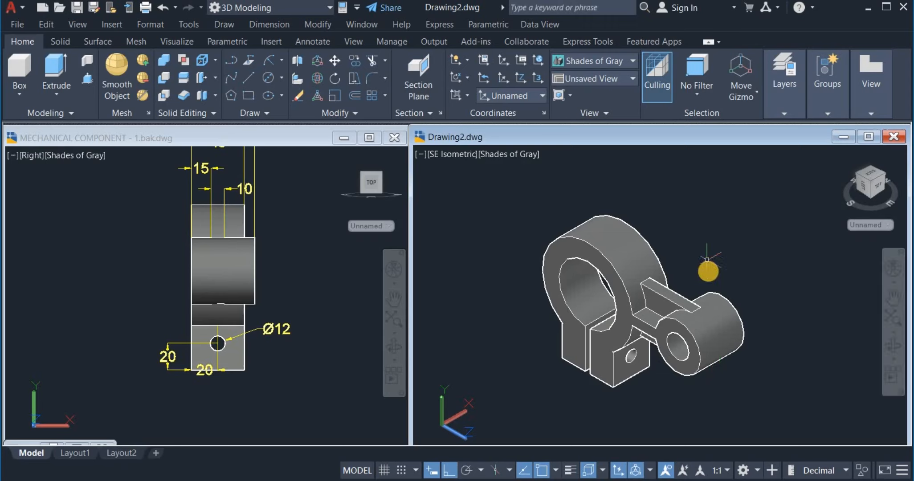
pyautogui.click(667, 340)
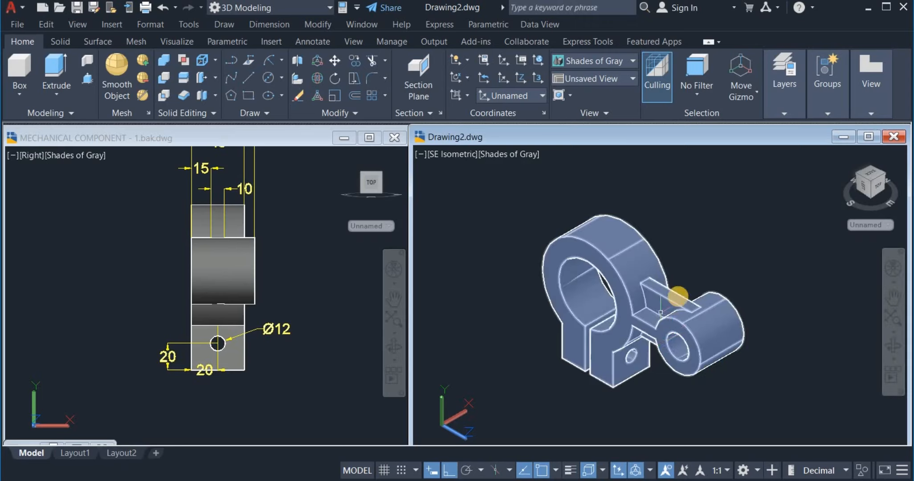
pyautogui.press('Escape')
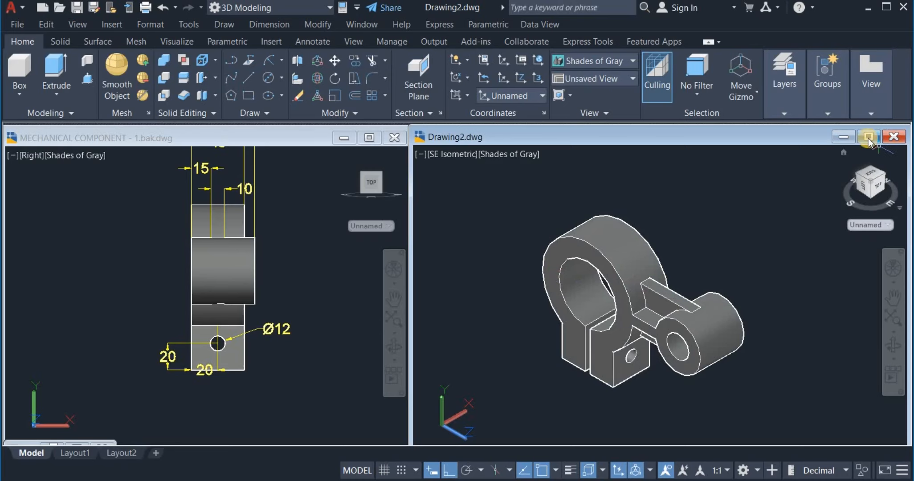
# Maximize Drawing2 and orbit the gray clamp to a custom 3D viewing angle
pyautogui.click(868, 138)
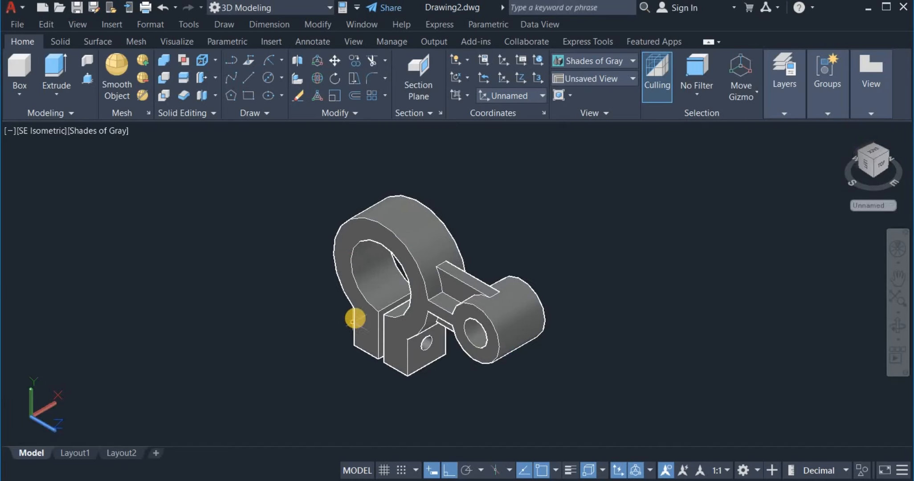
pyautogui.scroll(3, 356, 318)
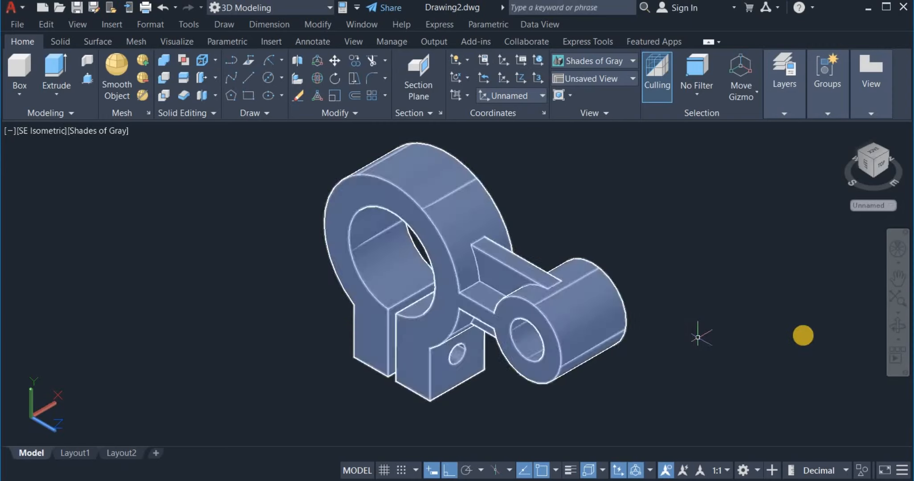
pyautogui.moveTo(700, 347); pyautogui.dragTo(461, 313)
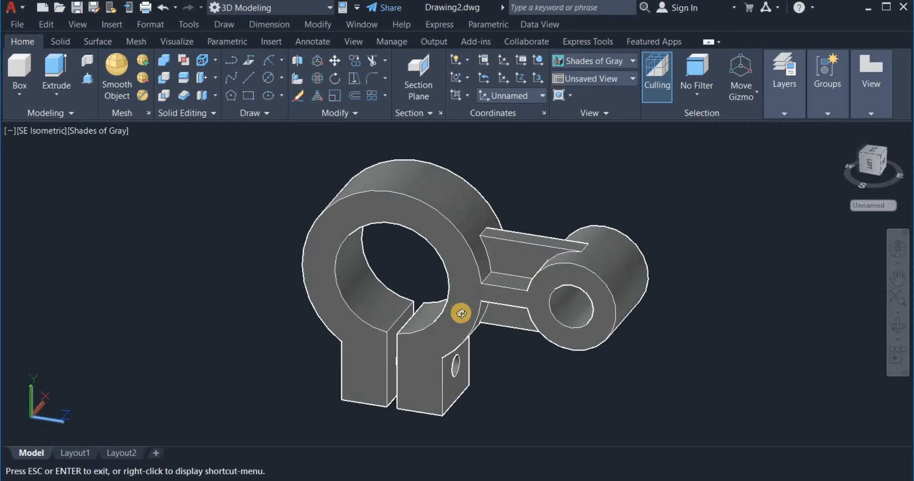
pyautogui.moveTo(462, 314); pyautogui.dragTo(495, 323, button='middle')
pyautogui.moveTo(492, 328); pyautogui.dragTo(490, 336)
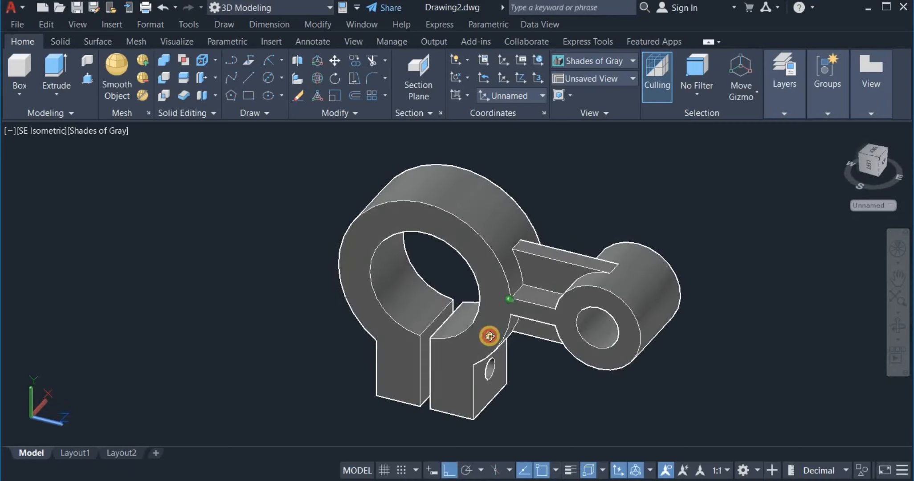
pyautogui.scroll(1, 501, 344)
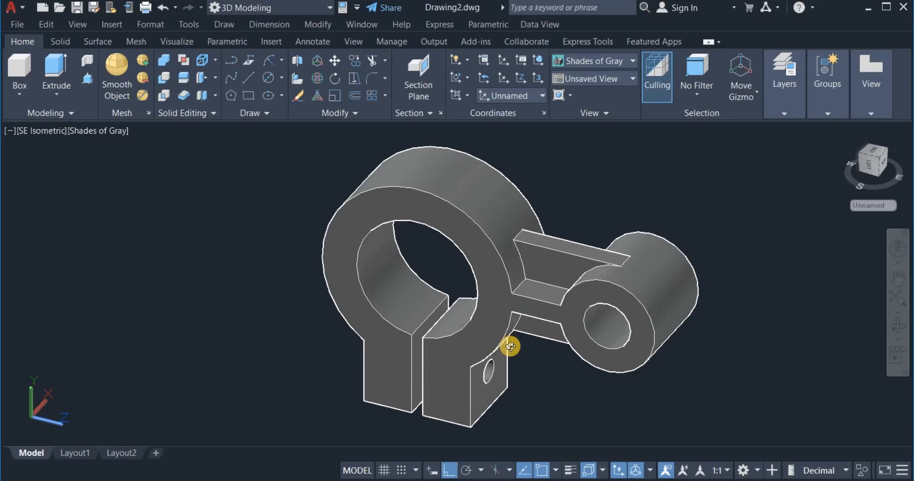
pyautogui.rightClick(647, 194)
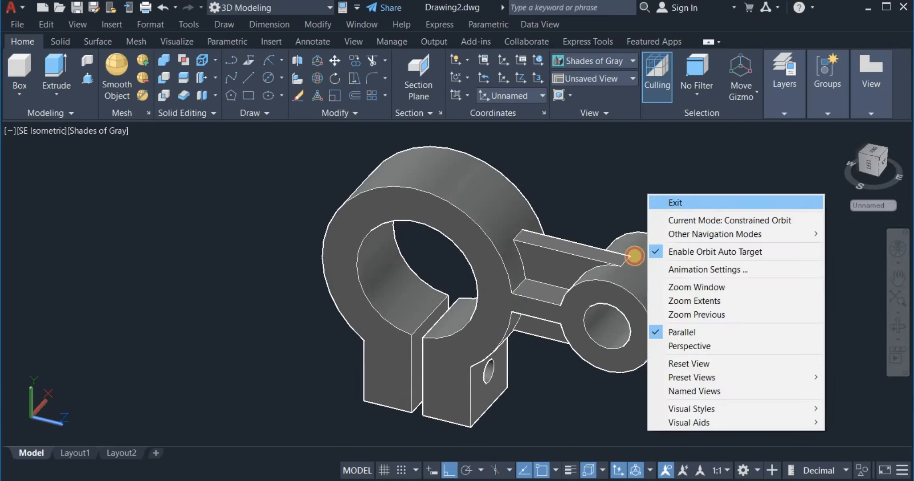
pyautogui.click(662, 200)
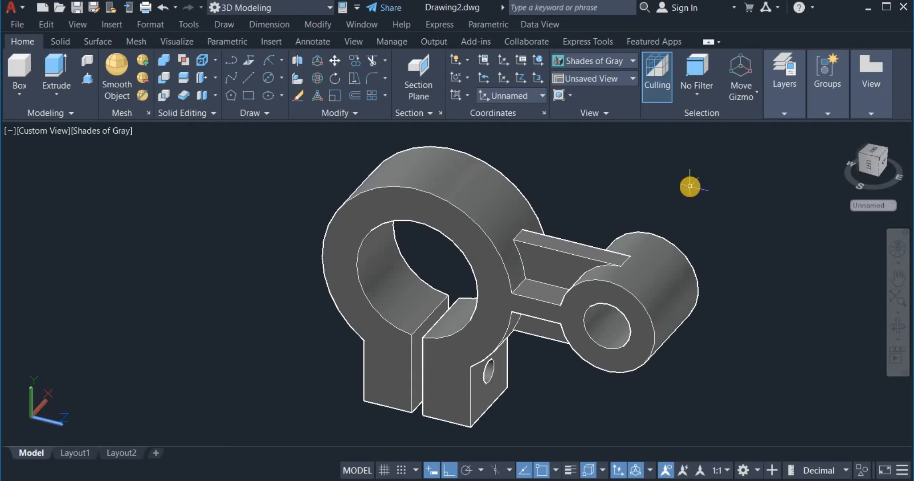